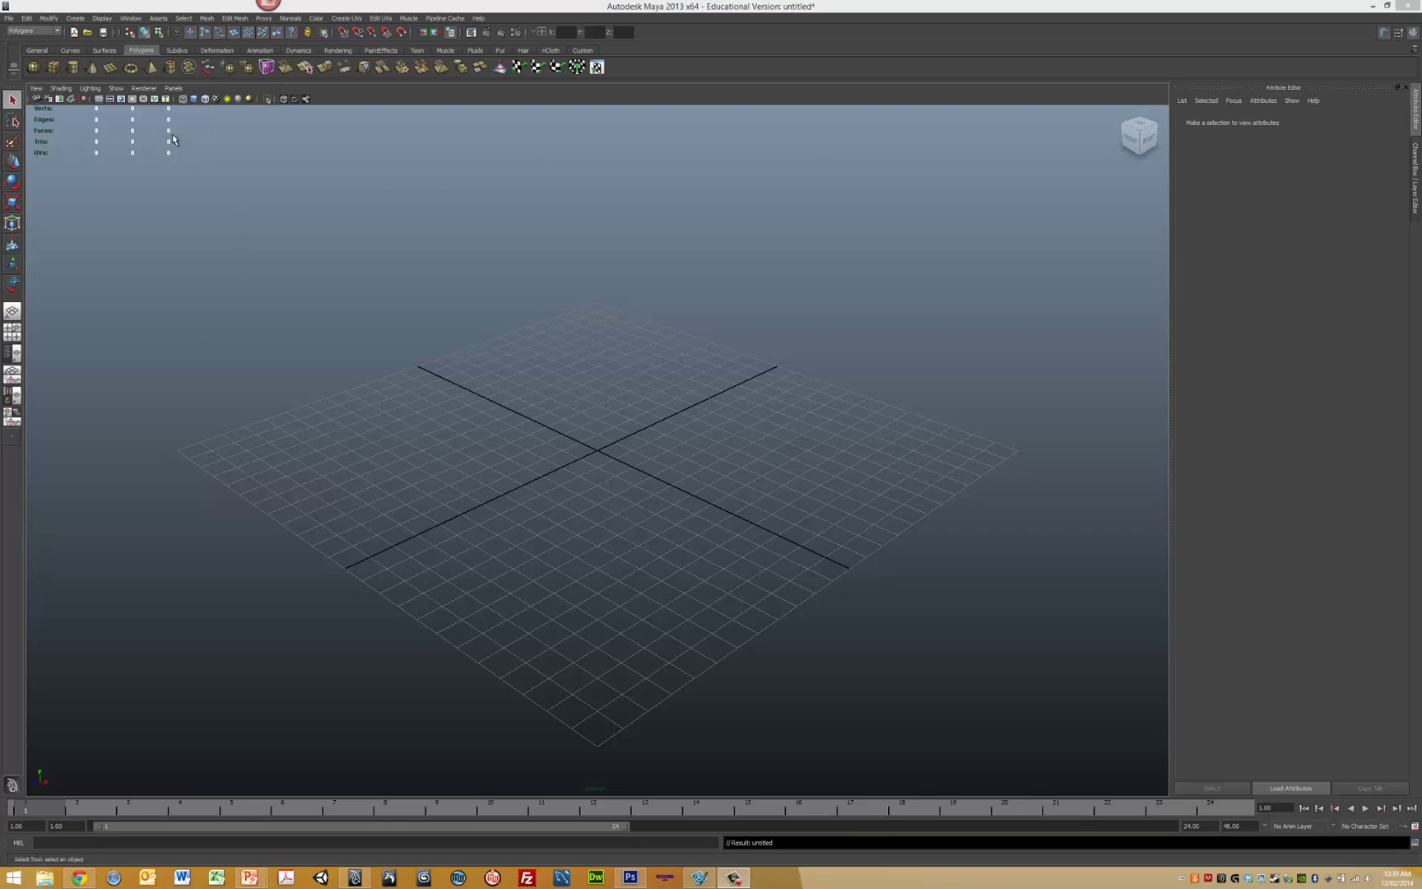
# Switch to the Persp/UV Texture Editor saved layout, then zoom and pan the UV grid.
pyautogui.click(173, 88)
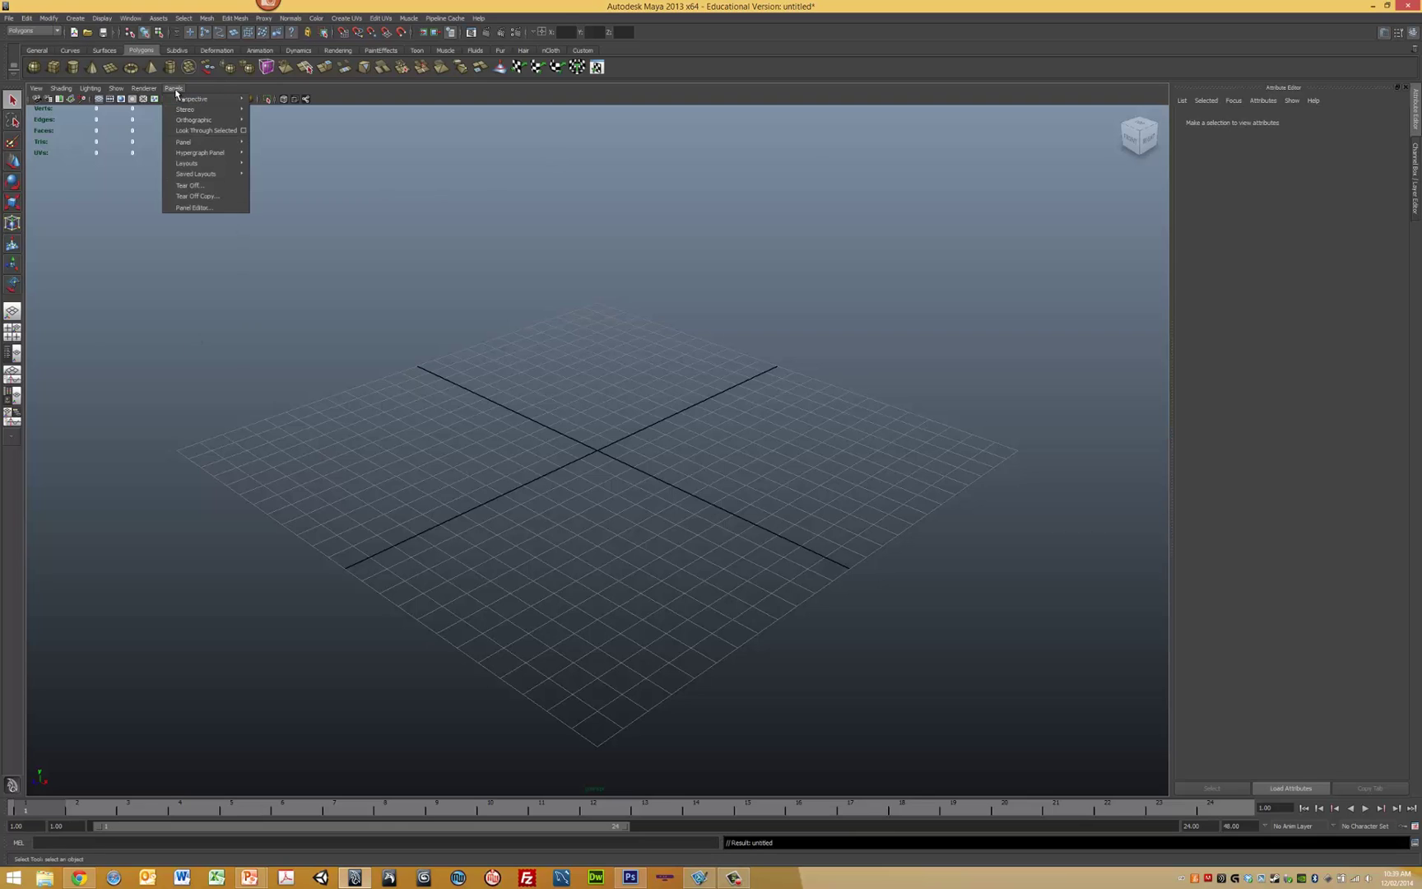
pyautogui.moveTo(210, 175)
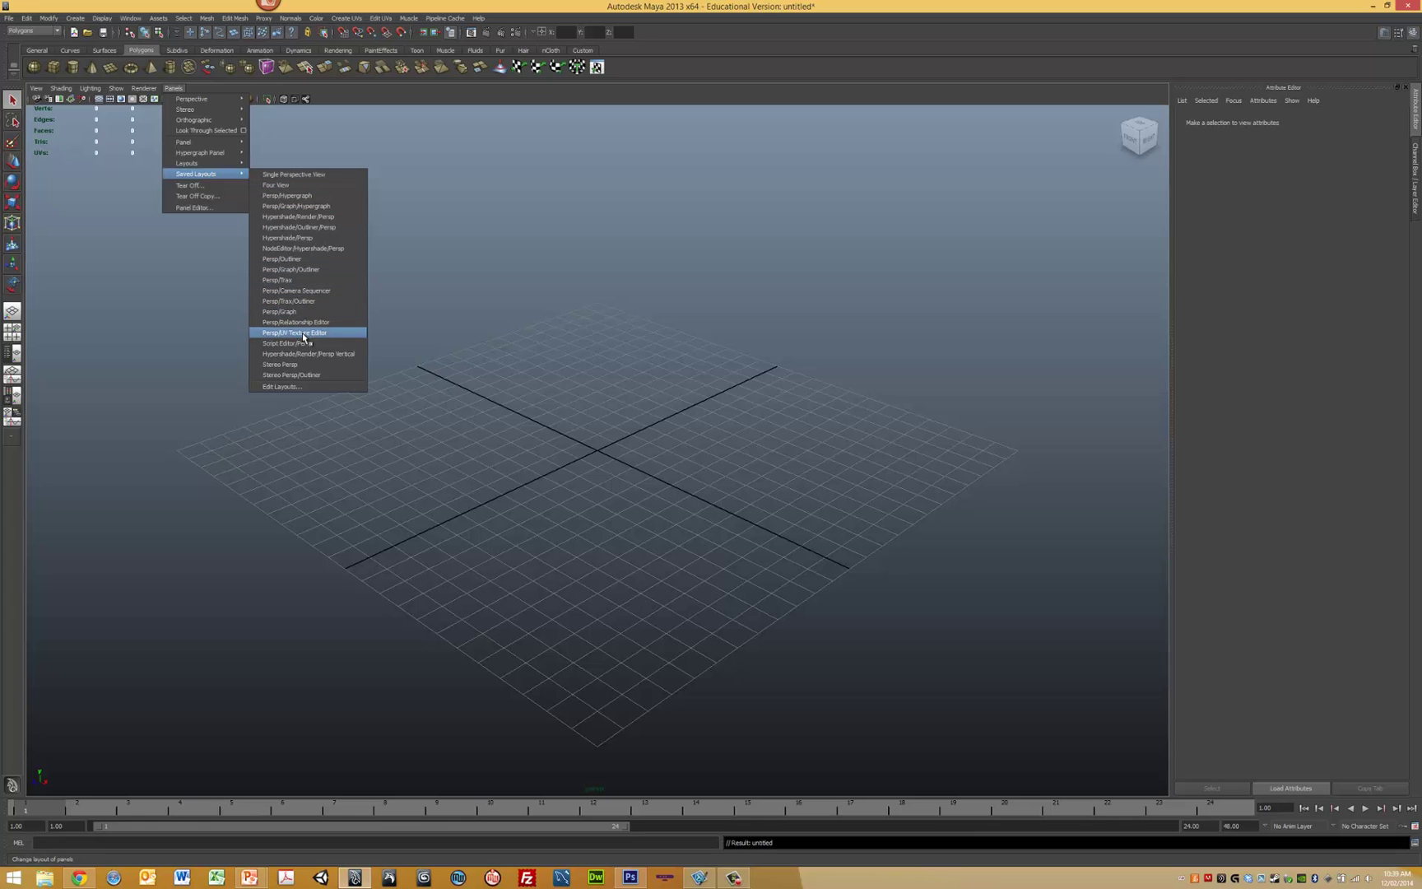
pyautogui.click(303, 334)
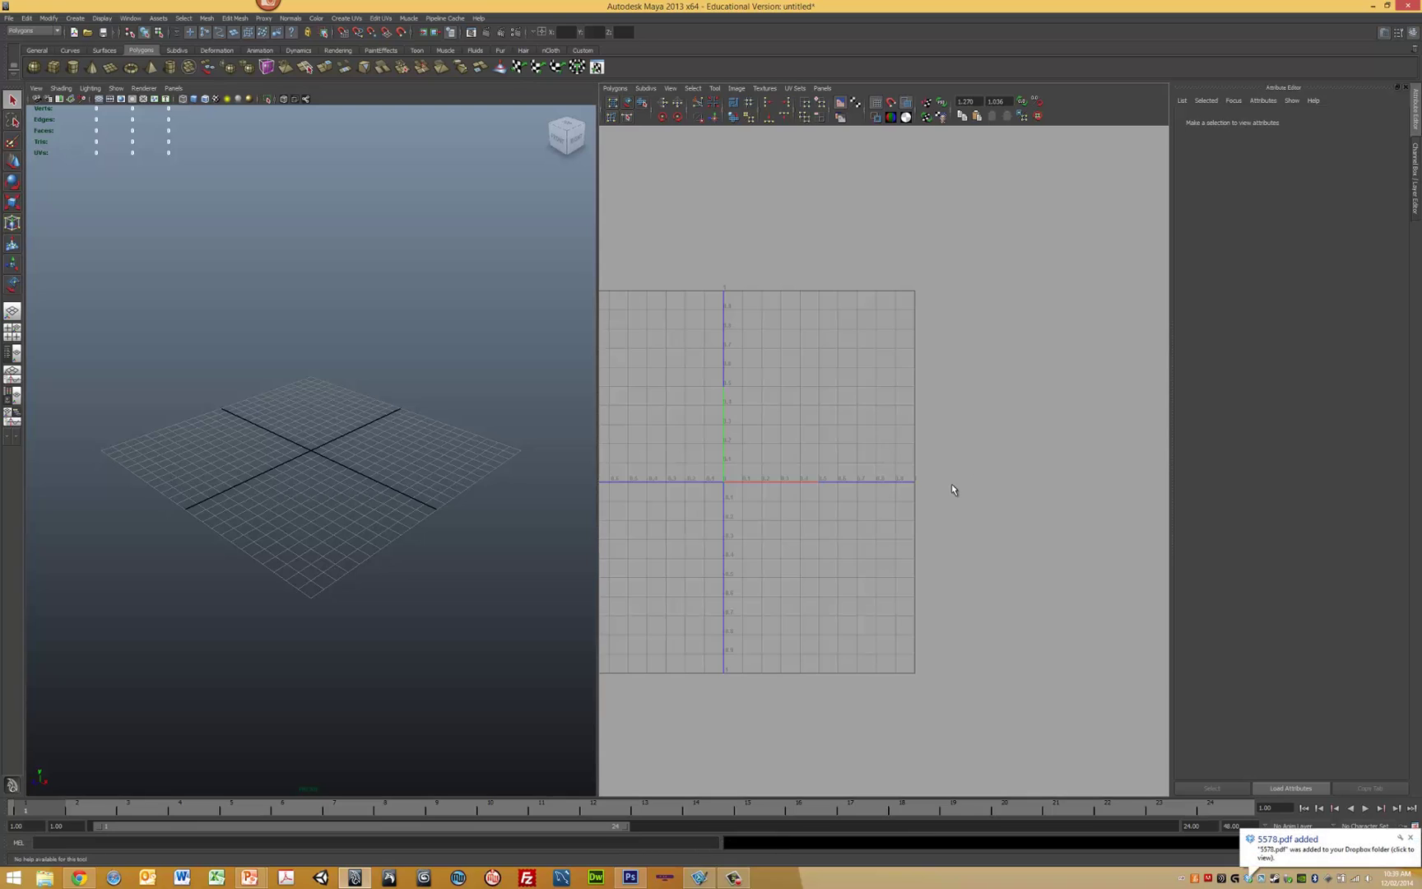
pyautogui.scroll(-1, 951, 488)
pyautogui.keyDown('alt'); pyautogui.moveTo(897, 504); pyautogui.dragTo(947, 498, button='middle'); pyautogui.keyUp('alt')
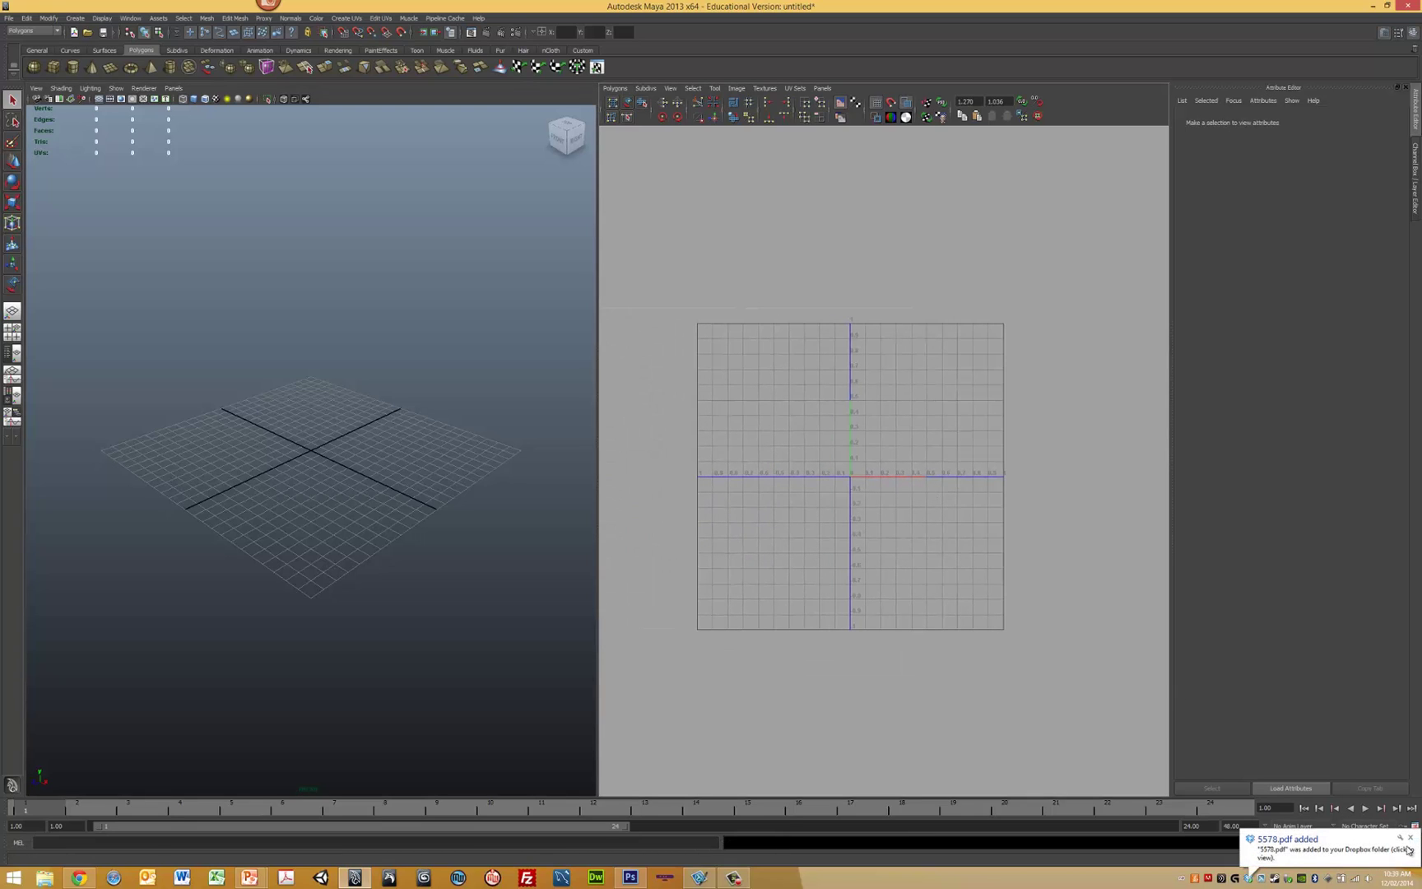
pyautogui.click(263, 318)
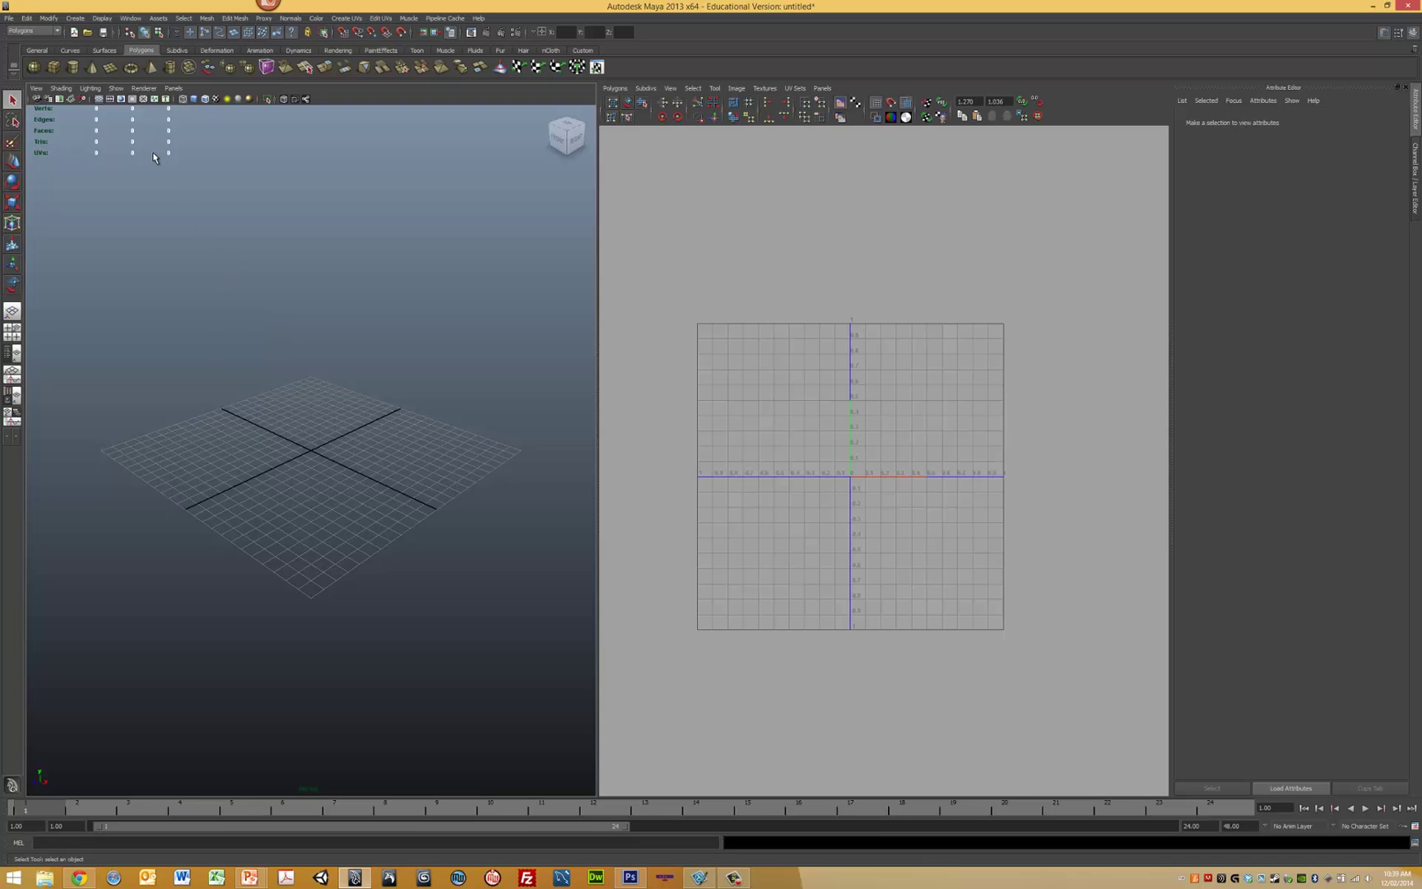
# Drag out a polygon cube on the grid, shade it smoothly, and select it.
pyautogui.click(75, 18)
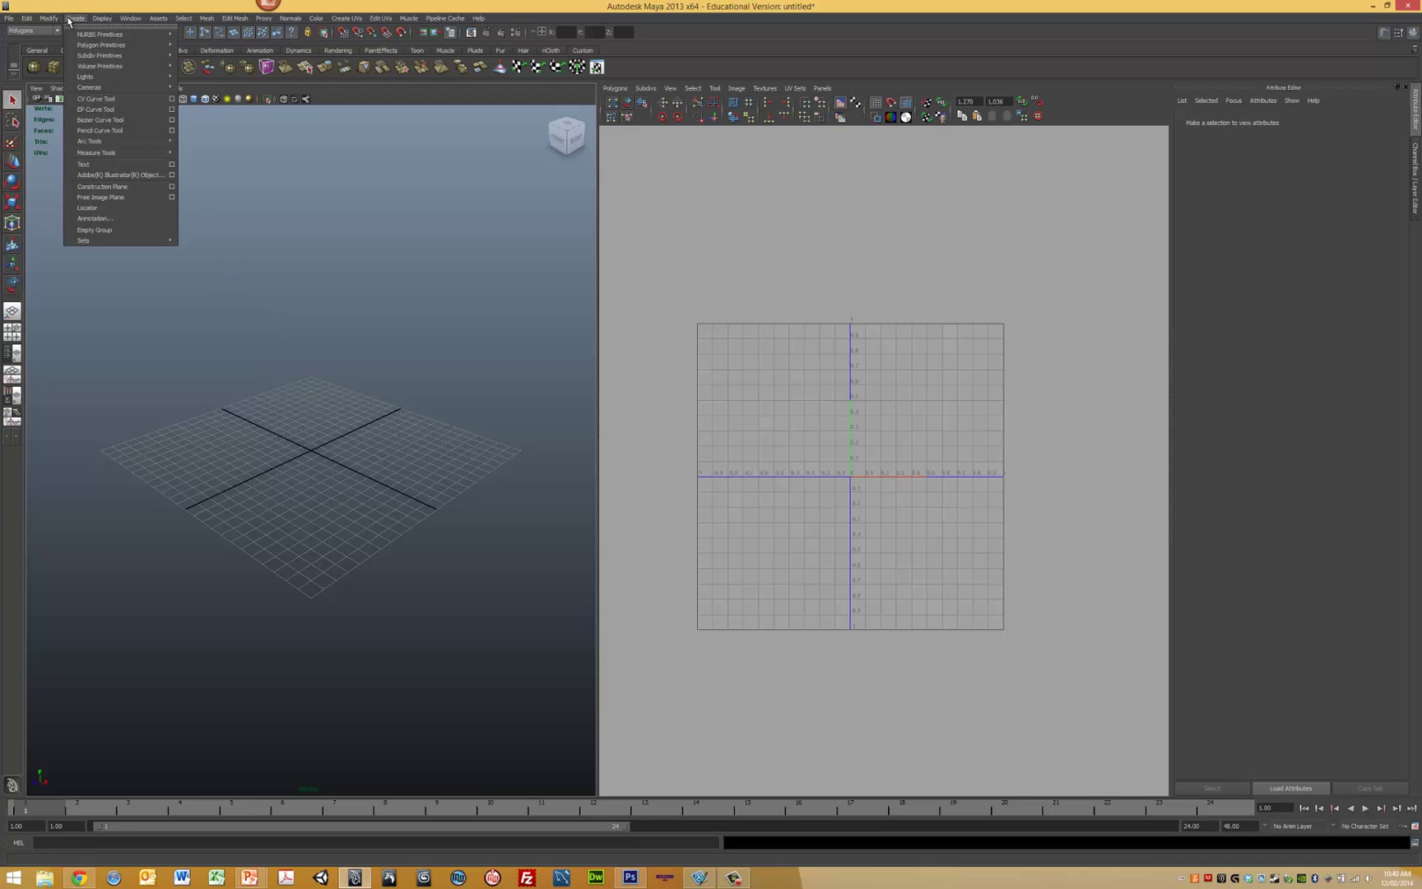
pyautogui.moveTo(93, 44)
pyautogui.click(198, 55)
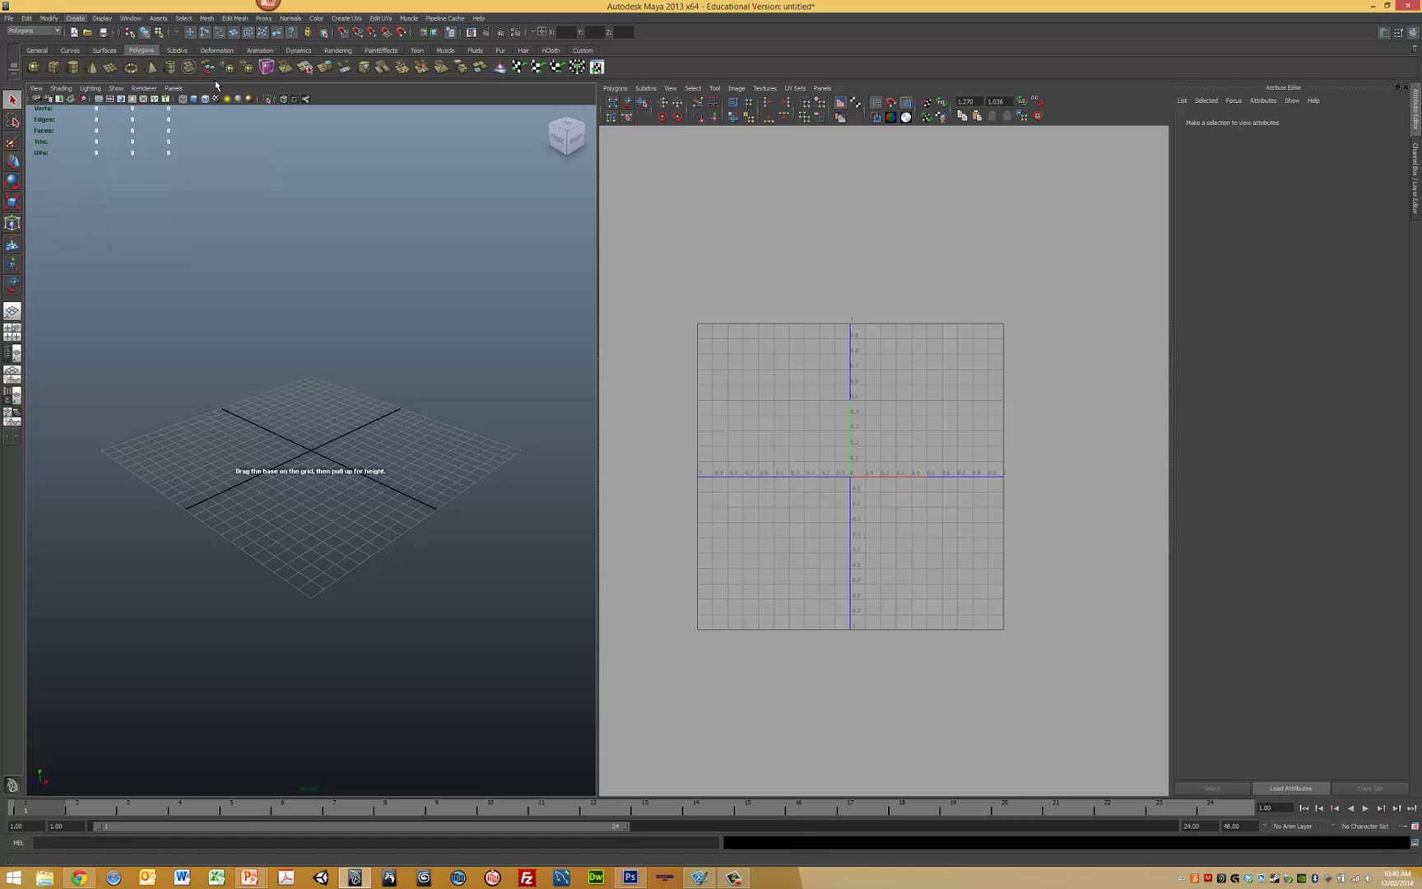
pyautogui.moveTo(313, 419); pyautogui.dragTo(330, 517)
pyautogui.moveTo(336, 412); pyautogui.dragTo(337, 359)
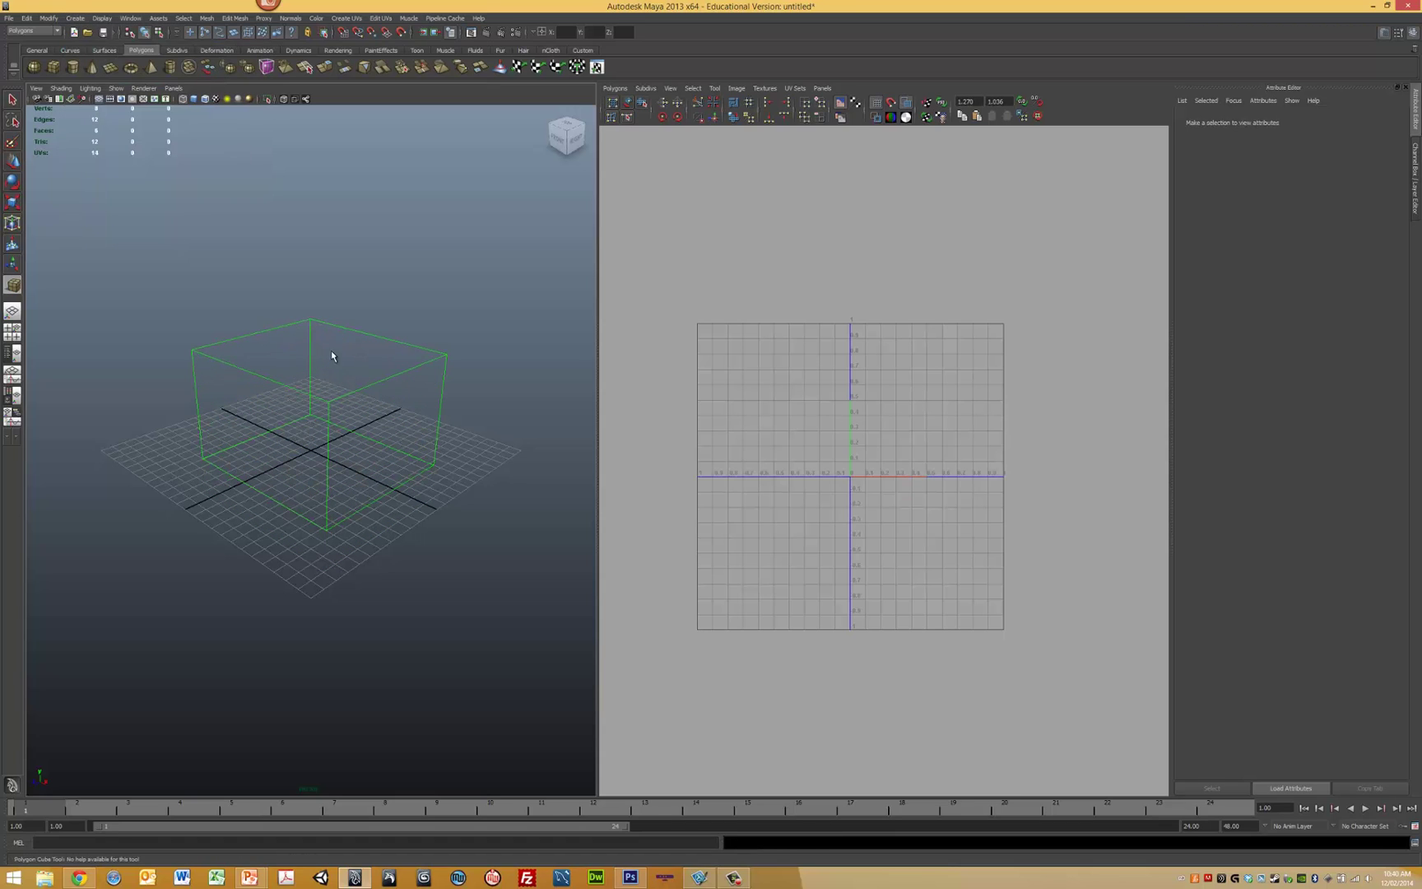
pyautogui.click(196, 99)
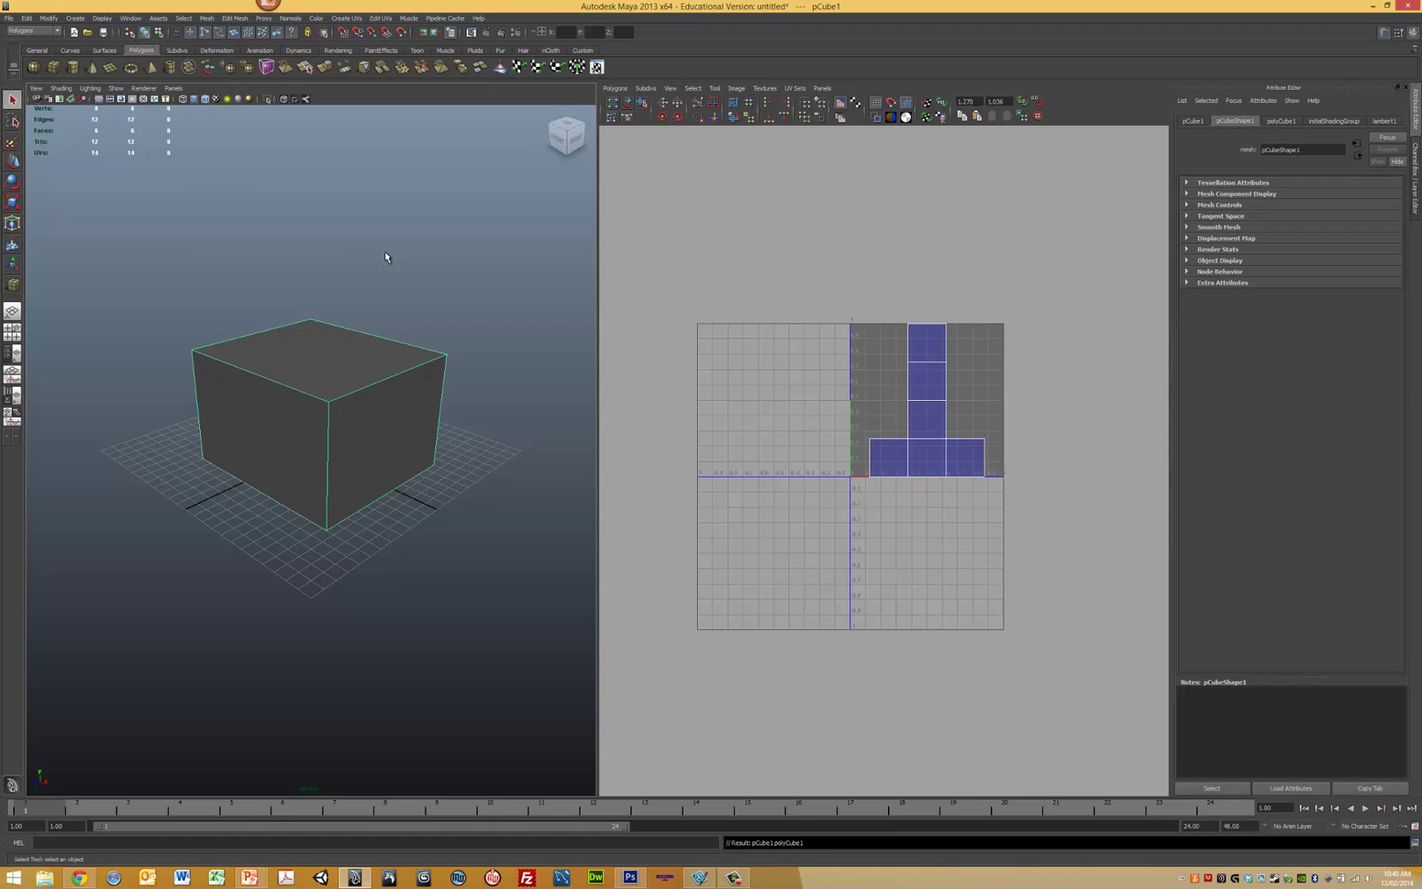
pyautogui.click(431, 290)
pyautogui.click(400, 360)
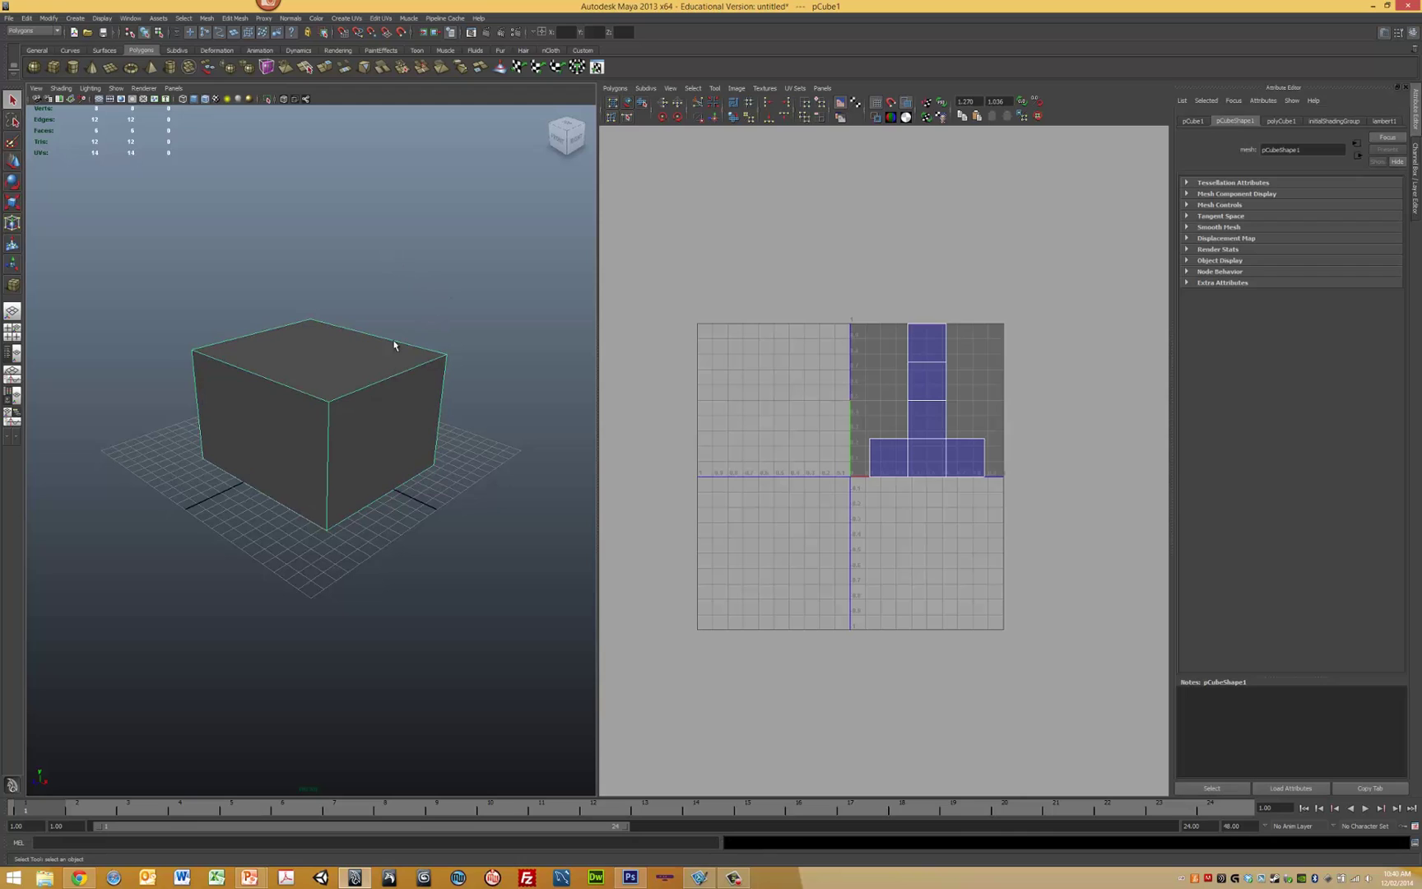
# Delete the cube's existing UVs and select all six faces in face mode.
pyautogui.click(380, 18)
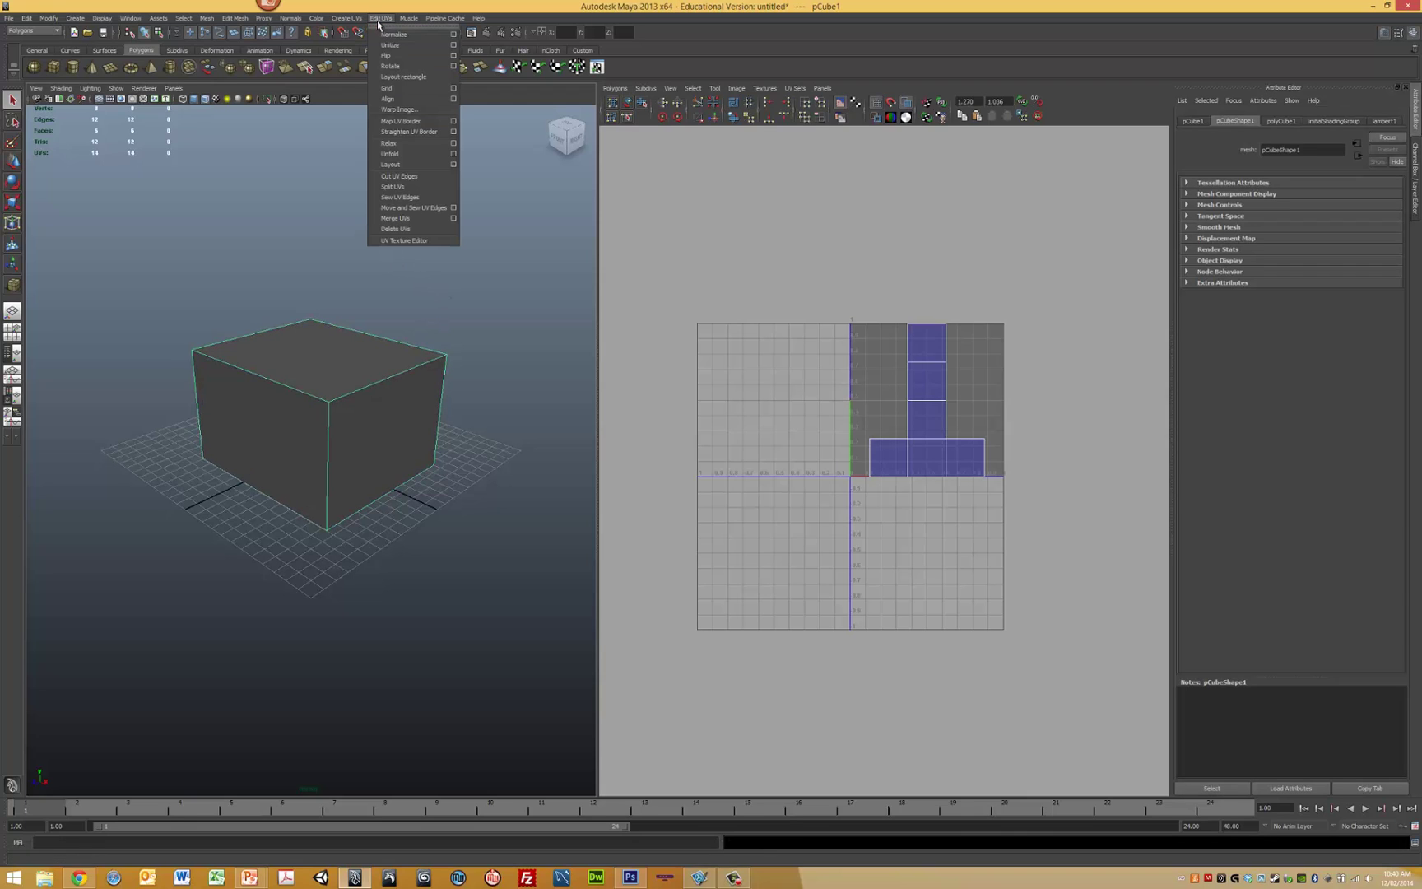
pyautogui.click(395, 229)
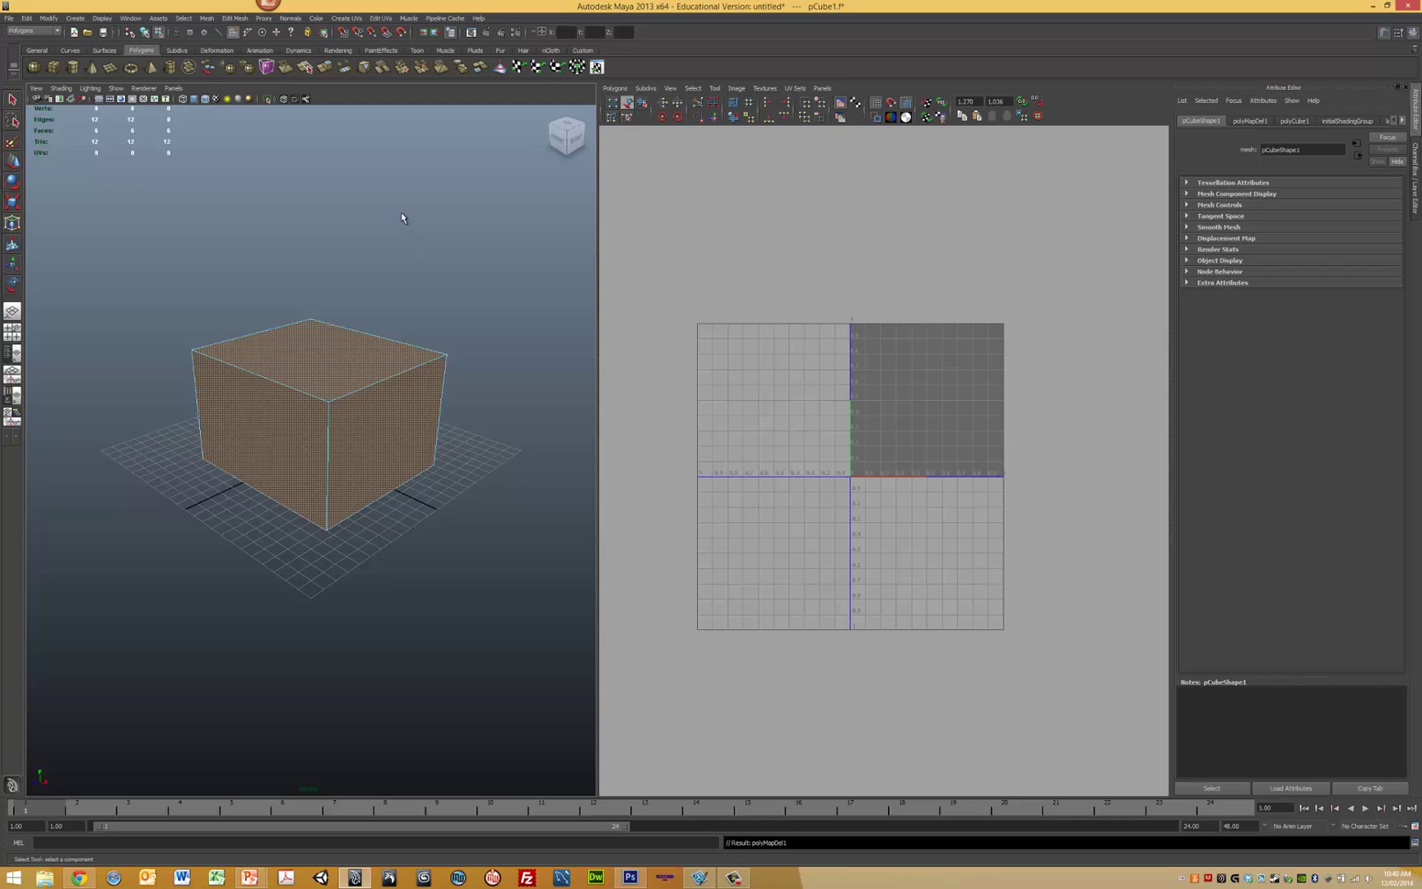
pyautogui.press('F11')
pyautogui.click(340, 341)
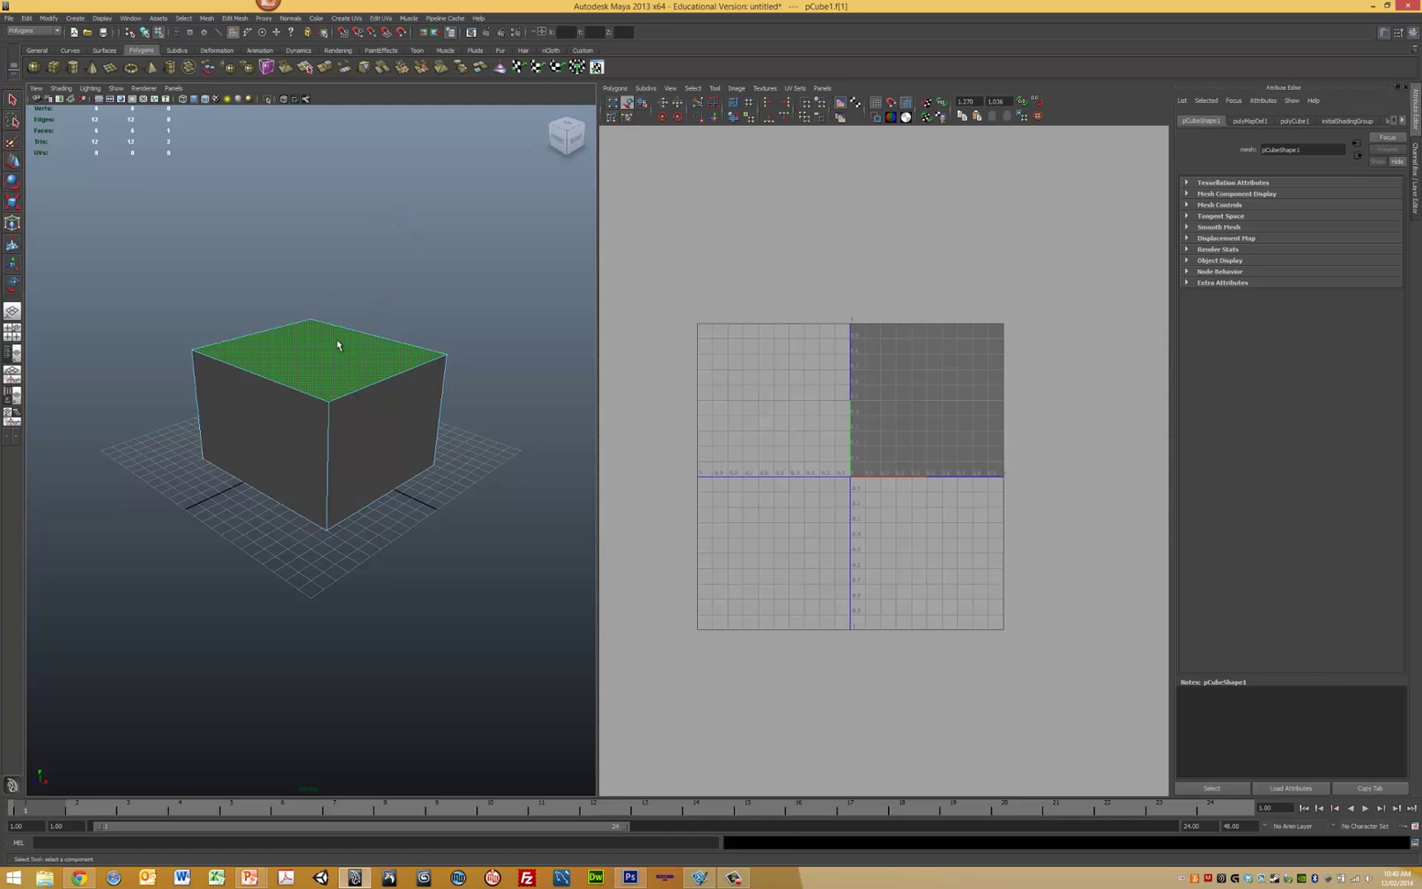
pyautogui.moveTo(337, 344); pyautogui.dragTo(334, 340, button='right')
pyautogui.hotkey('ctrl', 'shift', 'a')
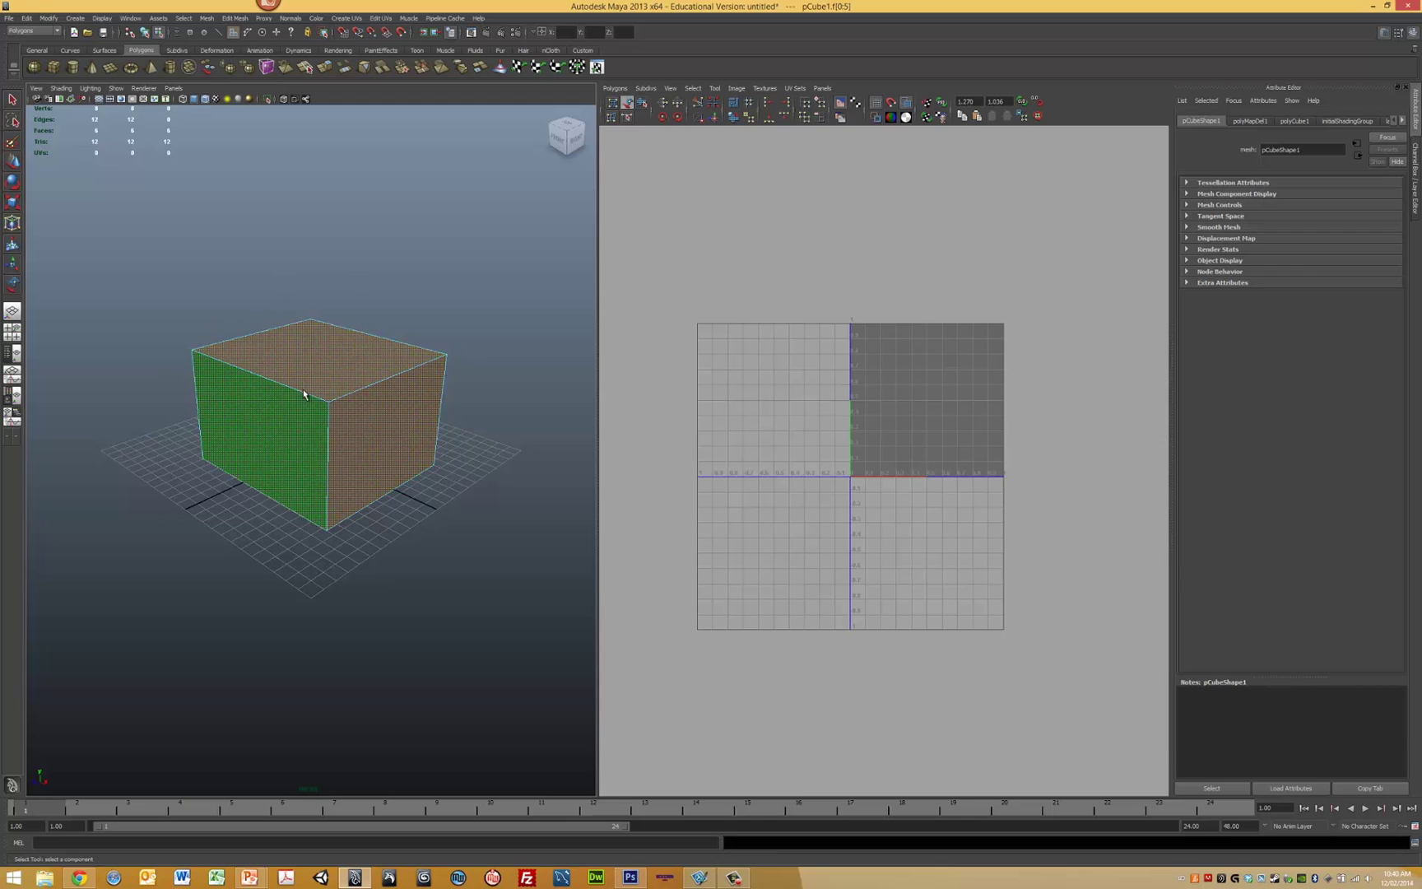
pyautogui.click(346, 18)
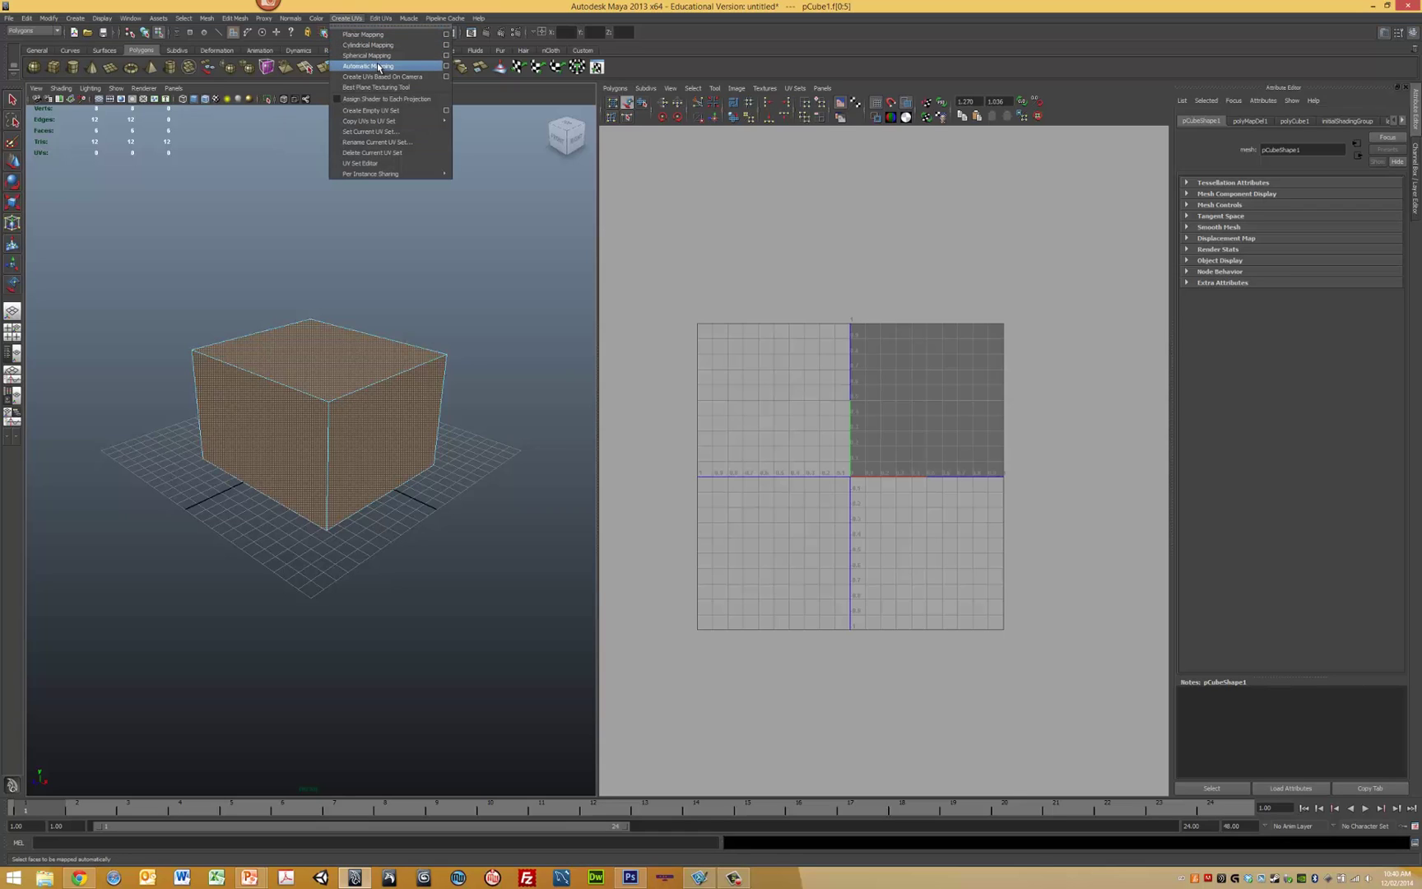
# Project the cube's UVs with Automatic Mapping, then deselect.
pyautogui.click(446, 66)
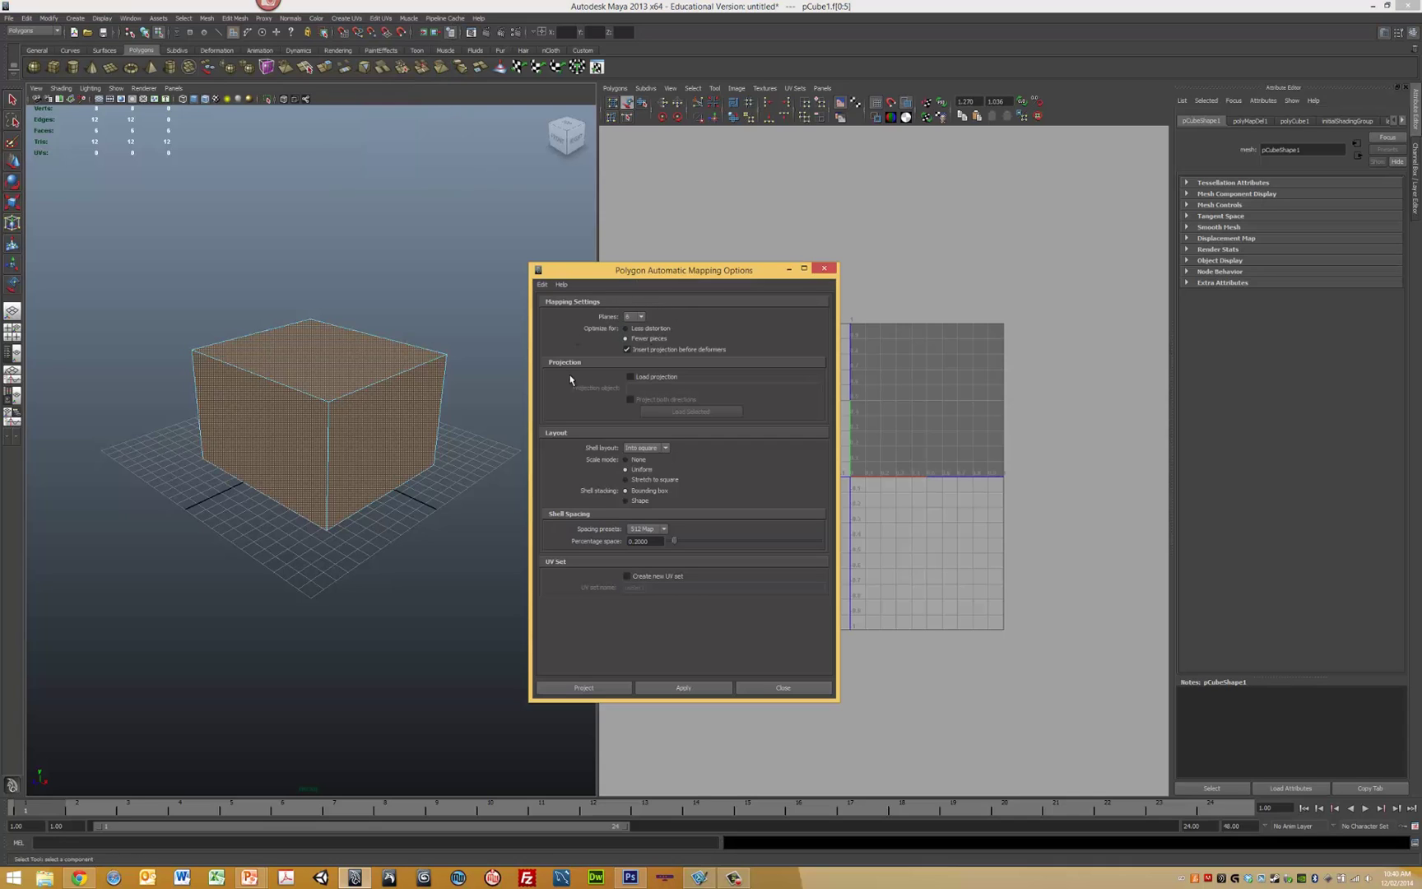
pyautogui.click(604, 685)
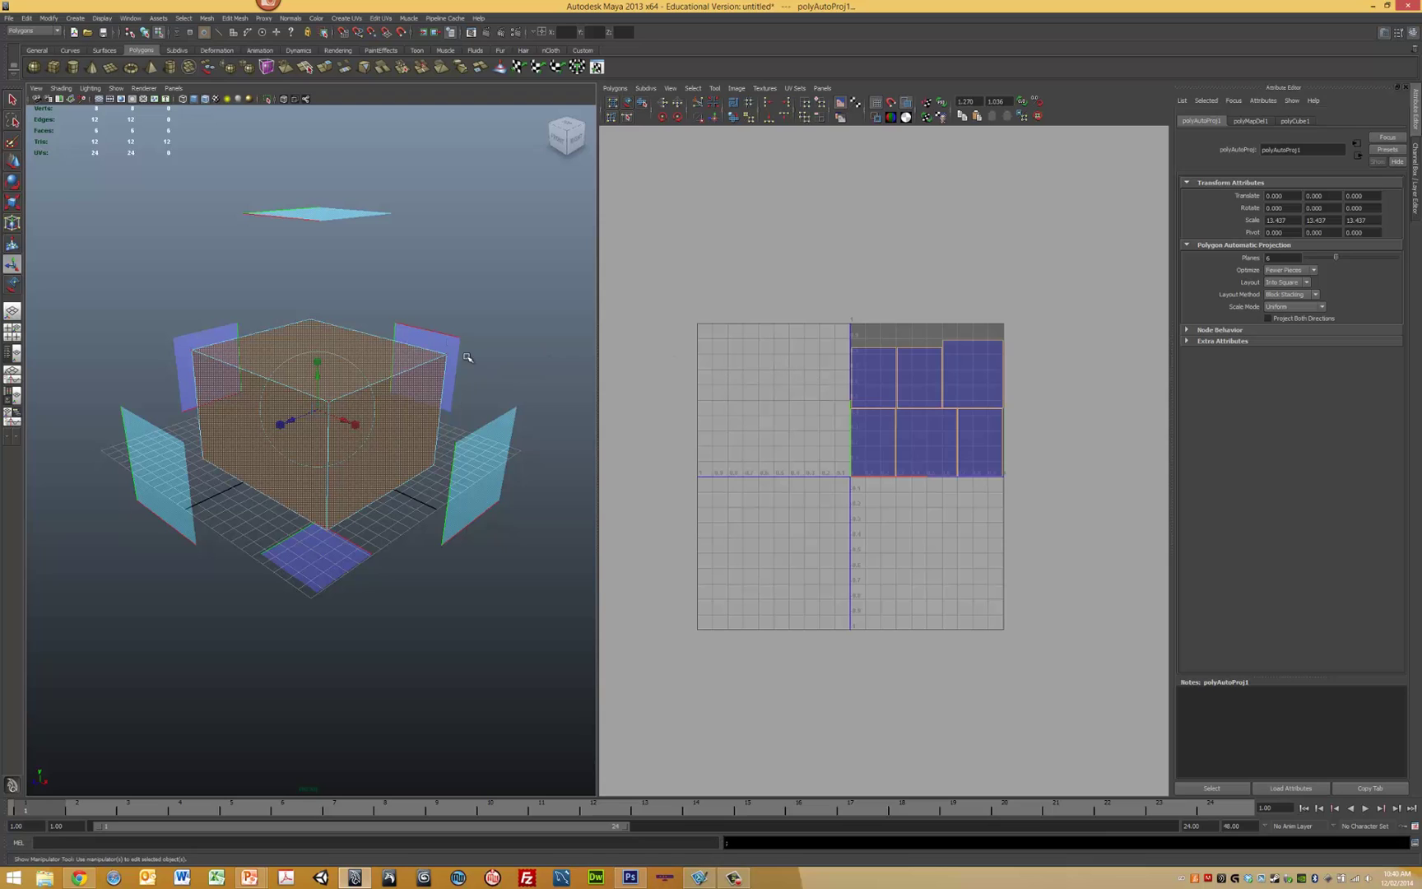
pyautogui.click(403, 298)
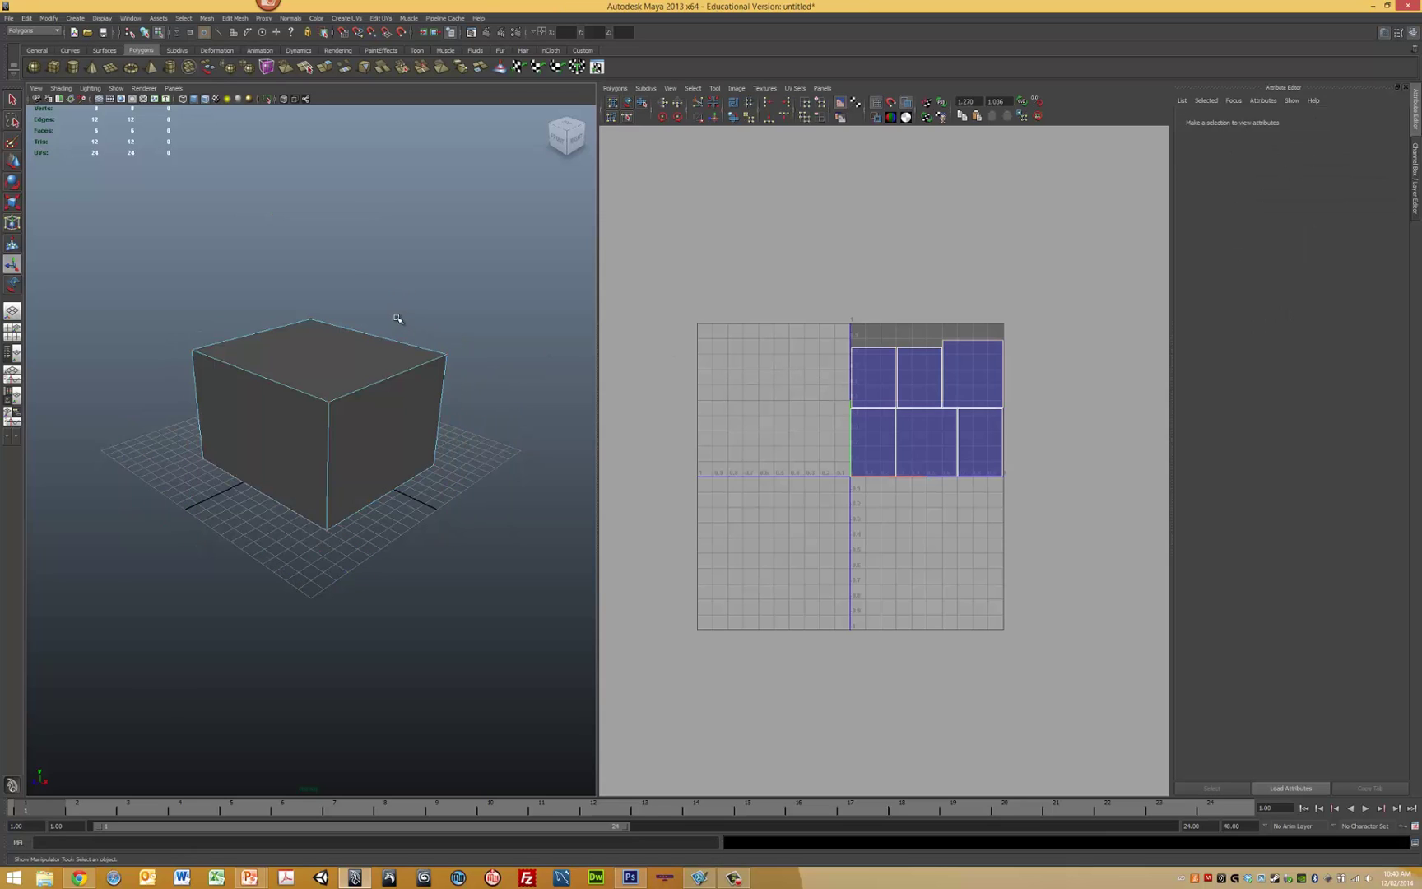
# Reselect the whole cube in object mode and set the viewport to front view.
pyautogui.click(12, 100)
pyautogui.rightClick(329, 336)
pyautogui.moveTo(328, 336); pyautogui.dragTo(368, 332, button='right')
pyautogui.click(335, 348)
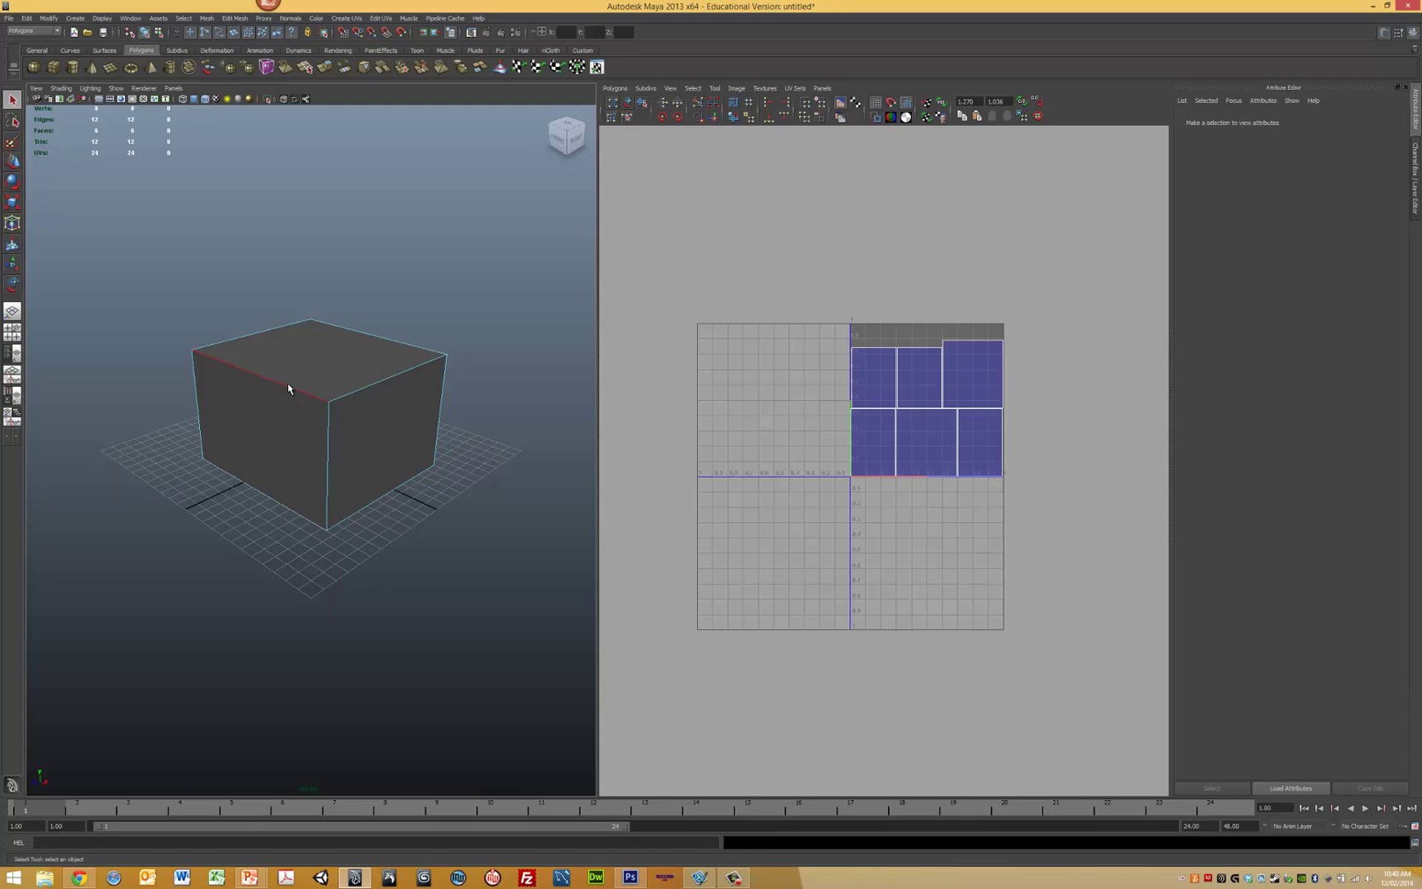
pyautogui.keyDown('alt'); pyautogui.moveTo(362, 267); pyautogui.dragTo(400, 254); pyautogui.keyUp('alt')
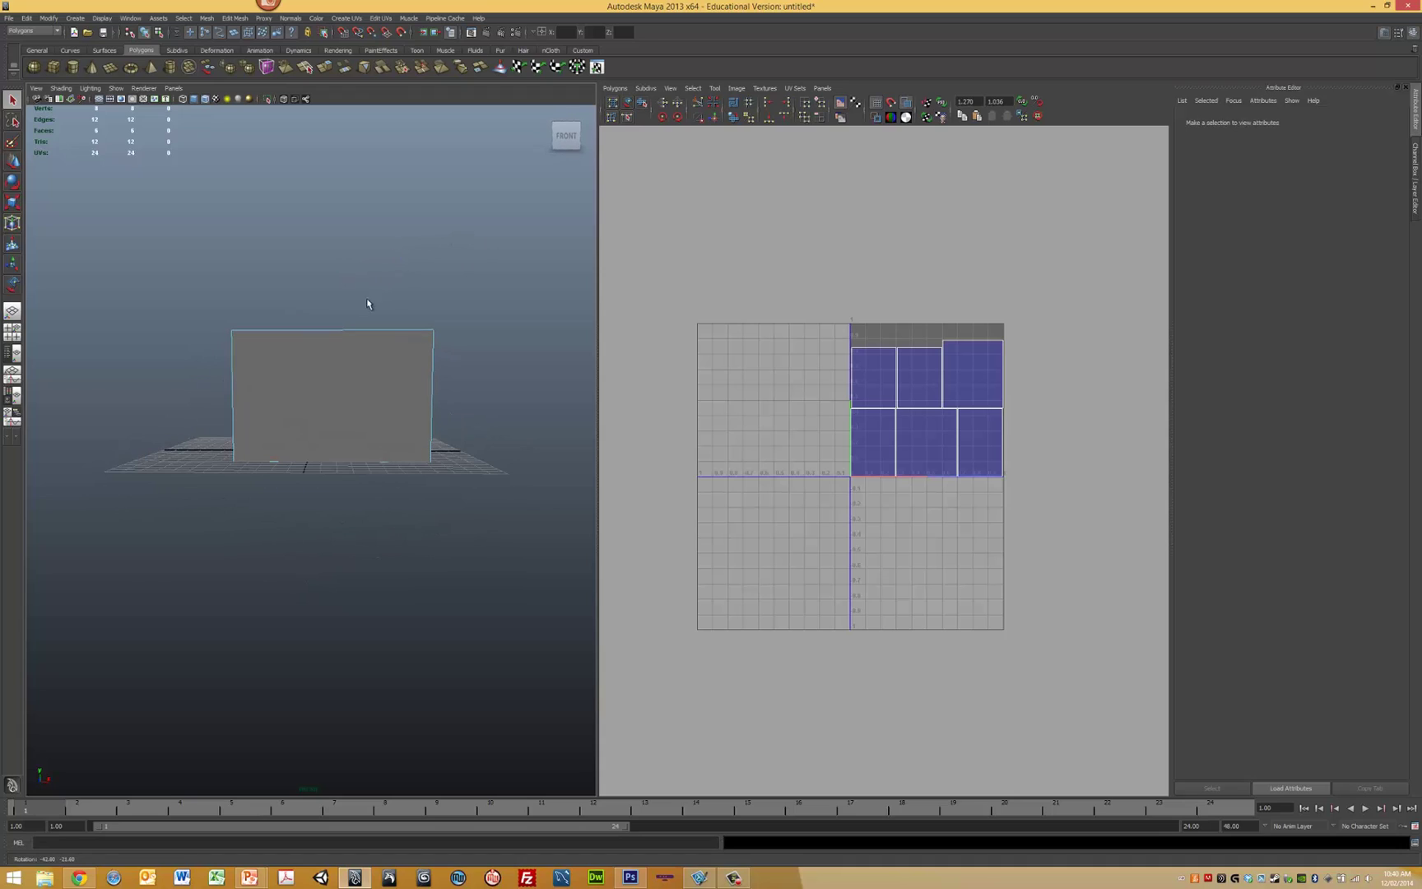
pyautogui.click(353, 330)
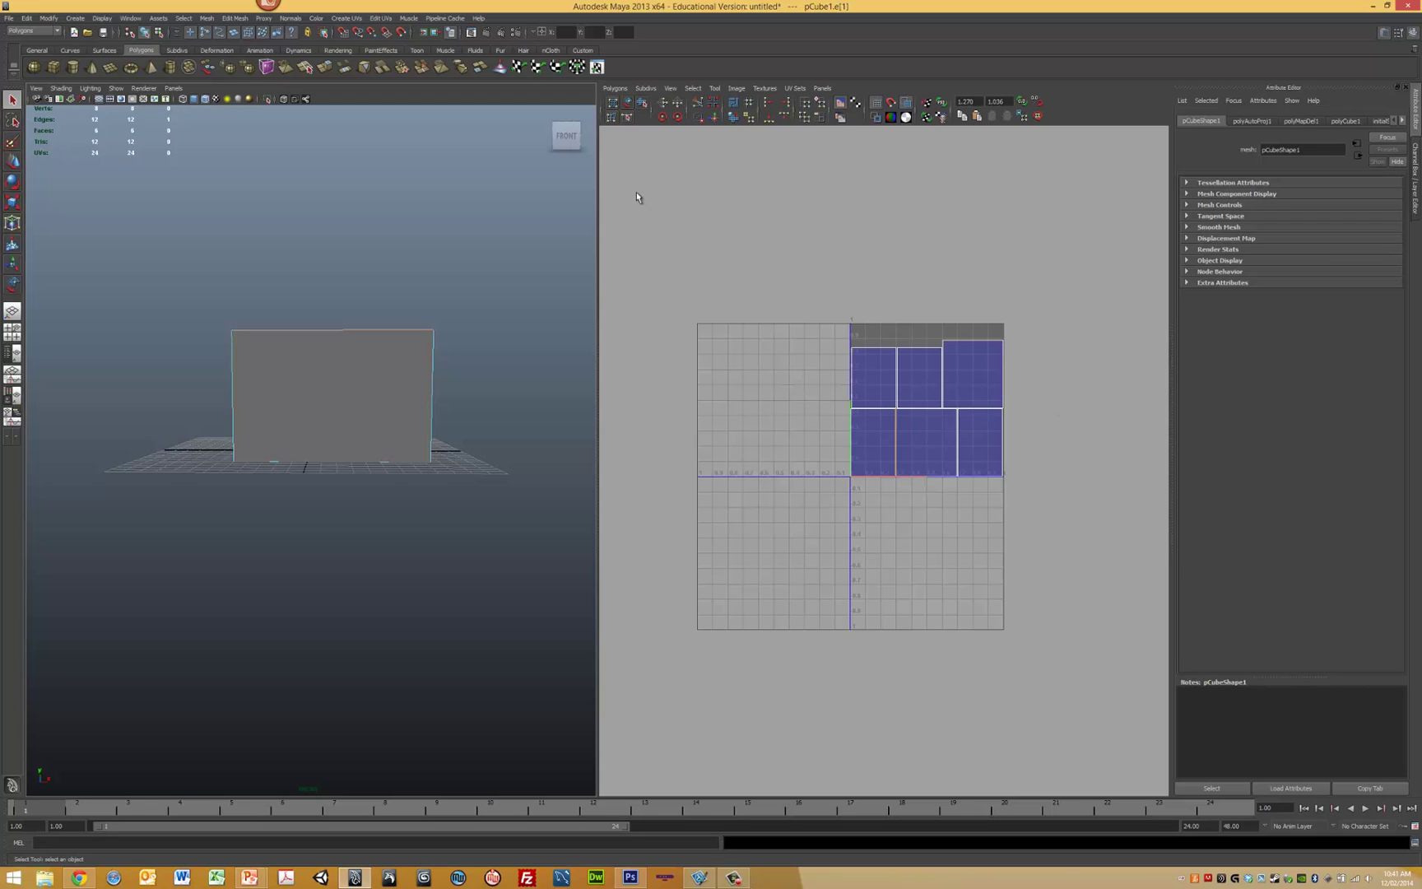
# Rotate the cube's UV shells into vertical columns, then select the cube's top edge.
pyautogui.click(627, 102)
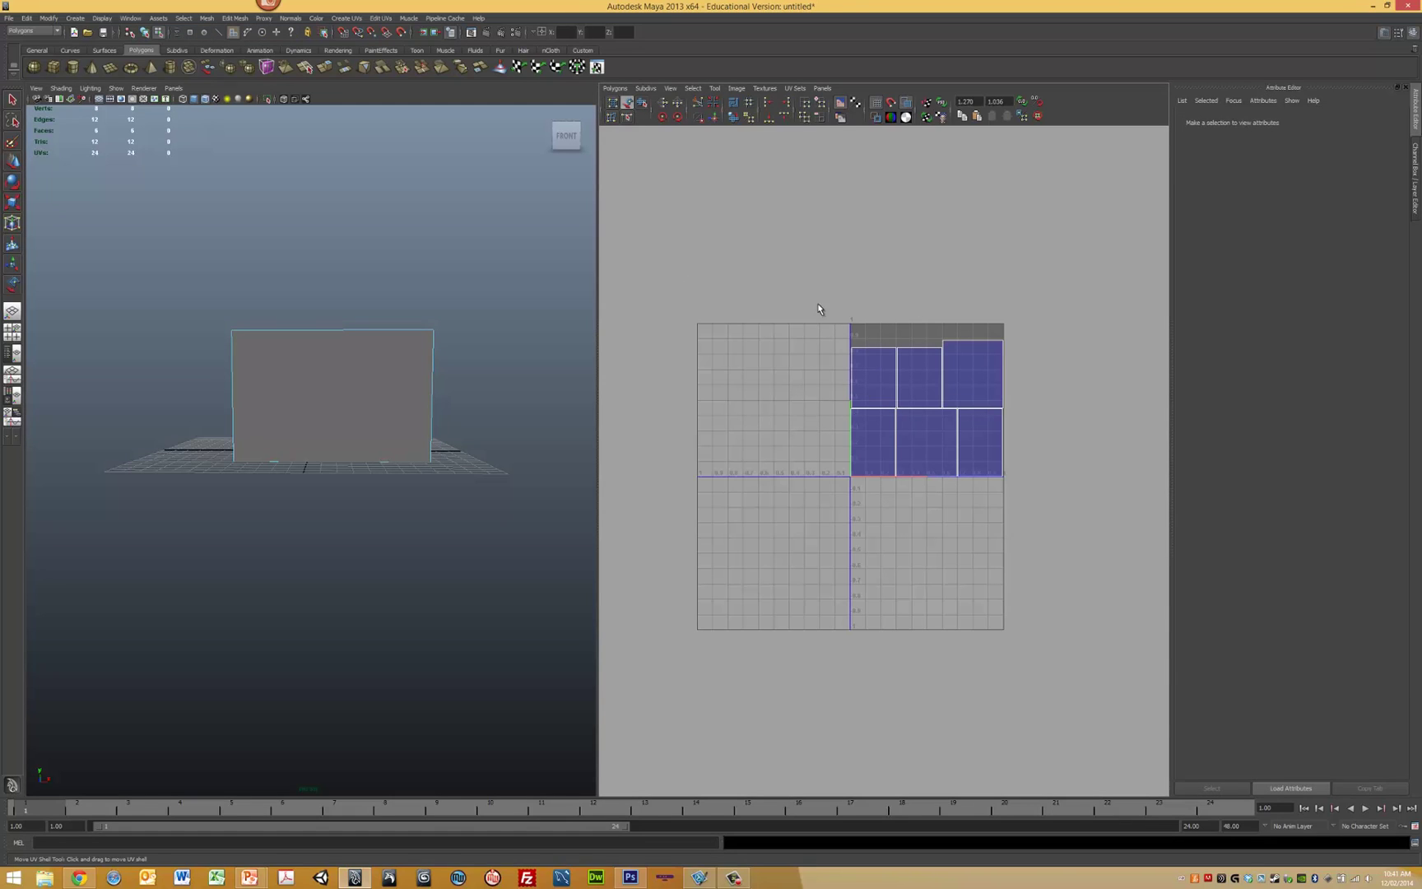
pyautogui.moveTo(818, 308); pyautogui.dragTo(1074, 554)
pyautogui.press('e')
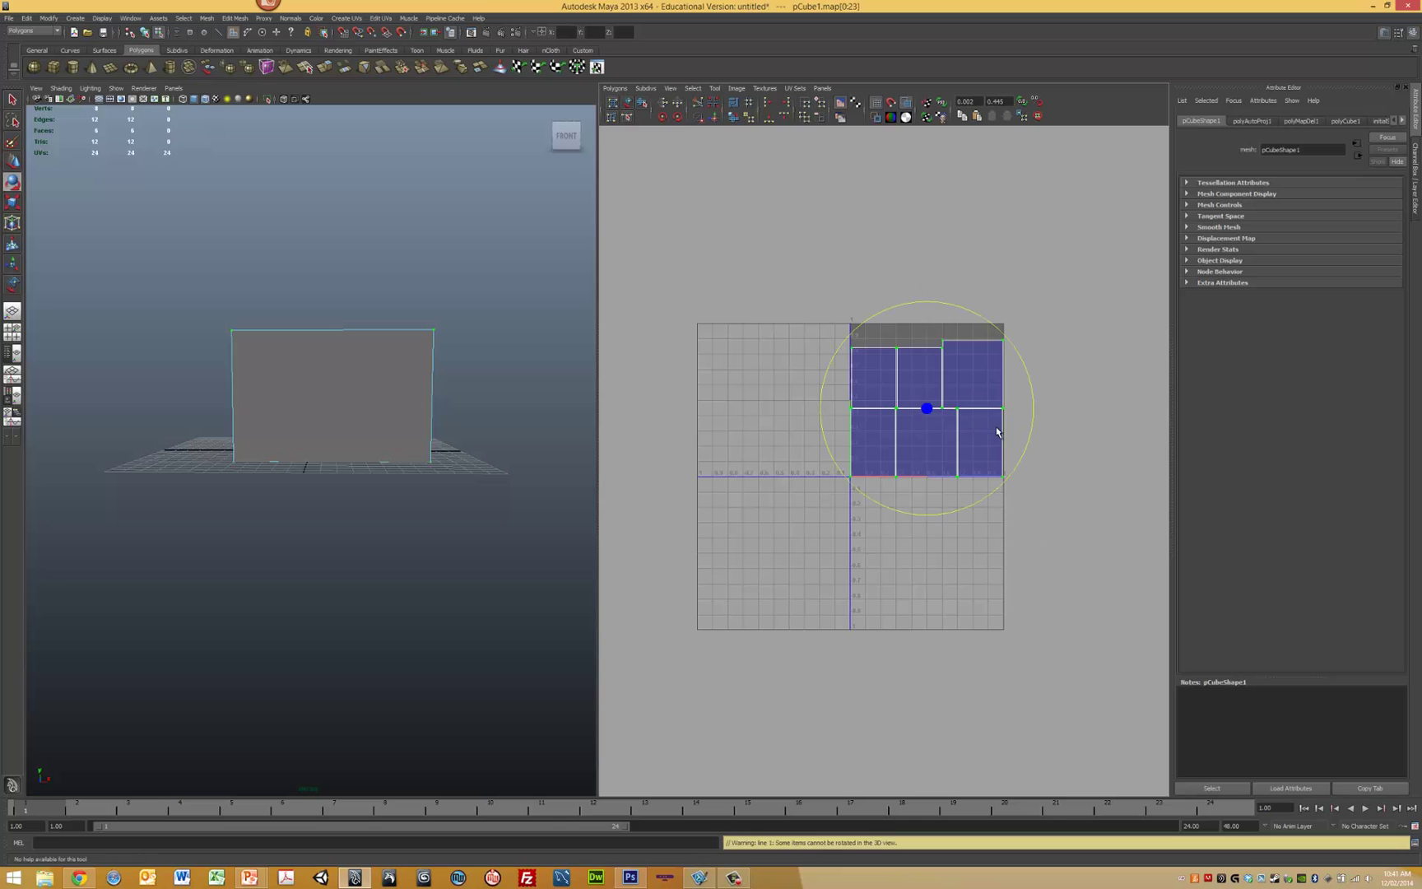
pyautogui.moveTo(977, 327); pyautogui.dragTo(793, 360)
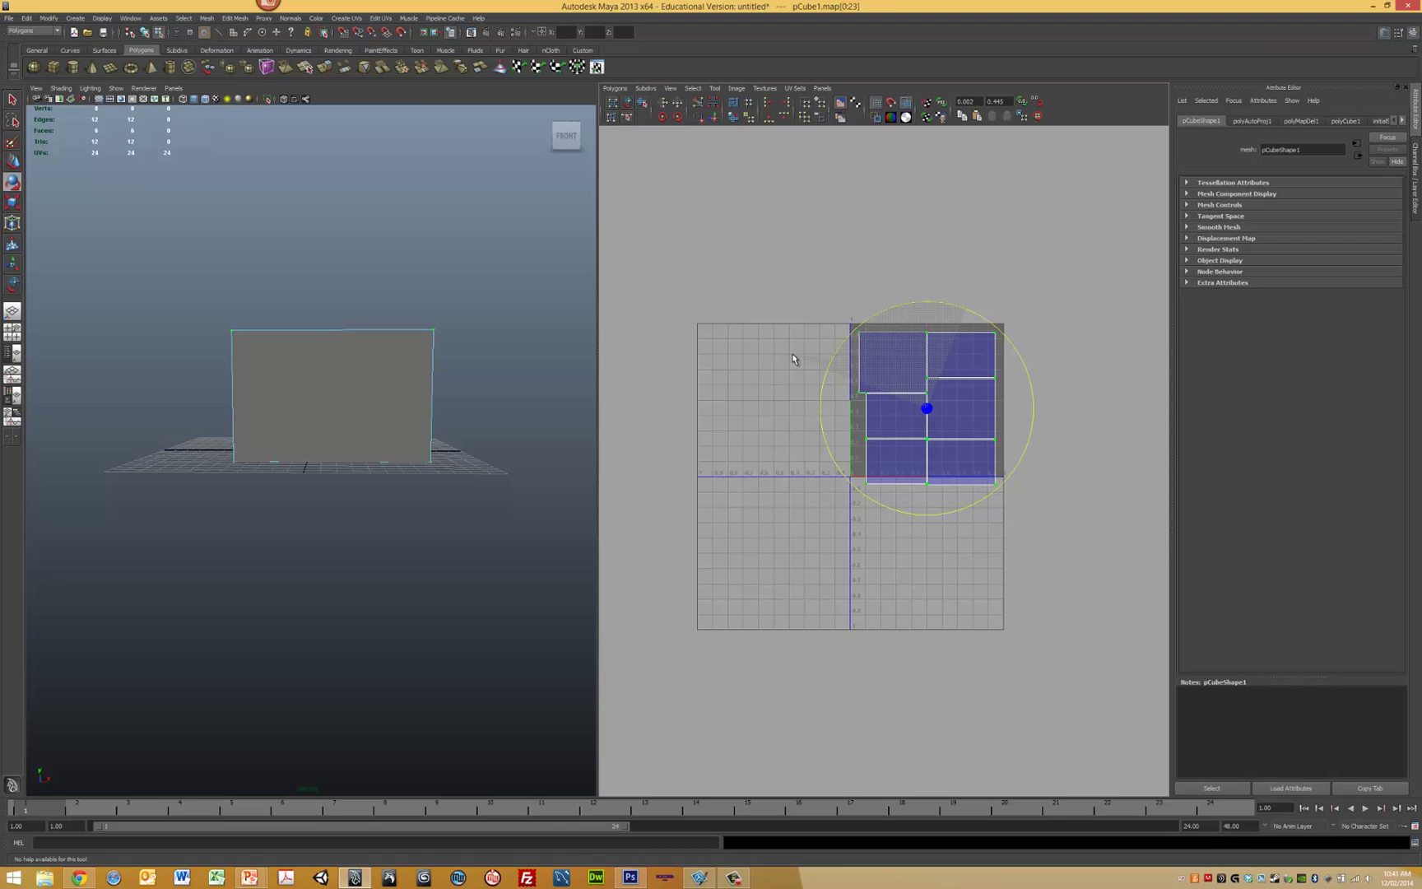
pyautogui.click(938, 268)
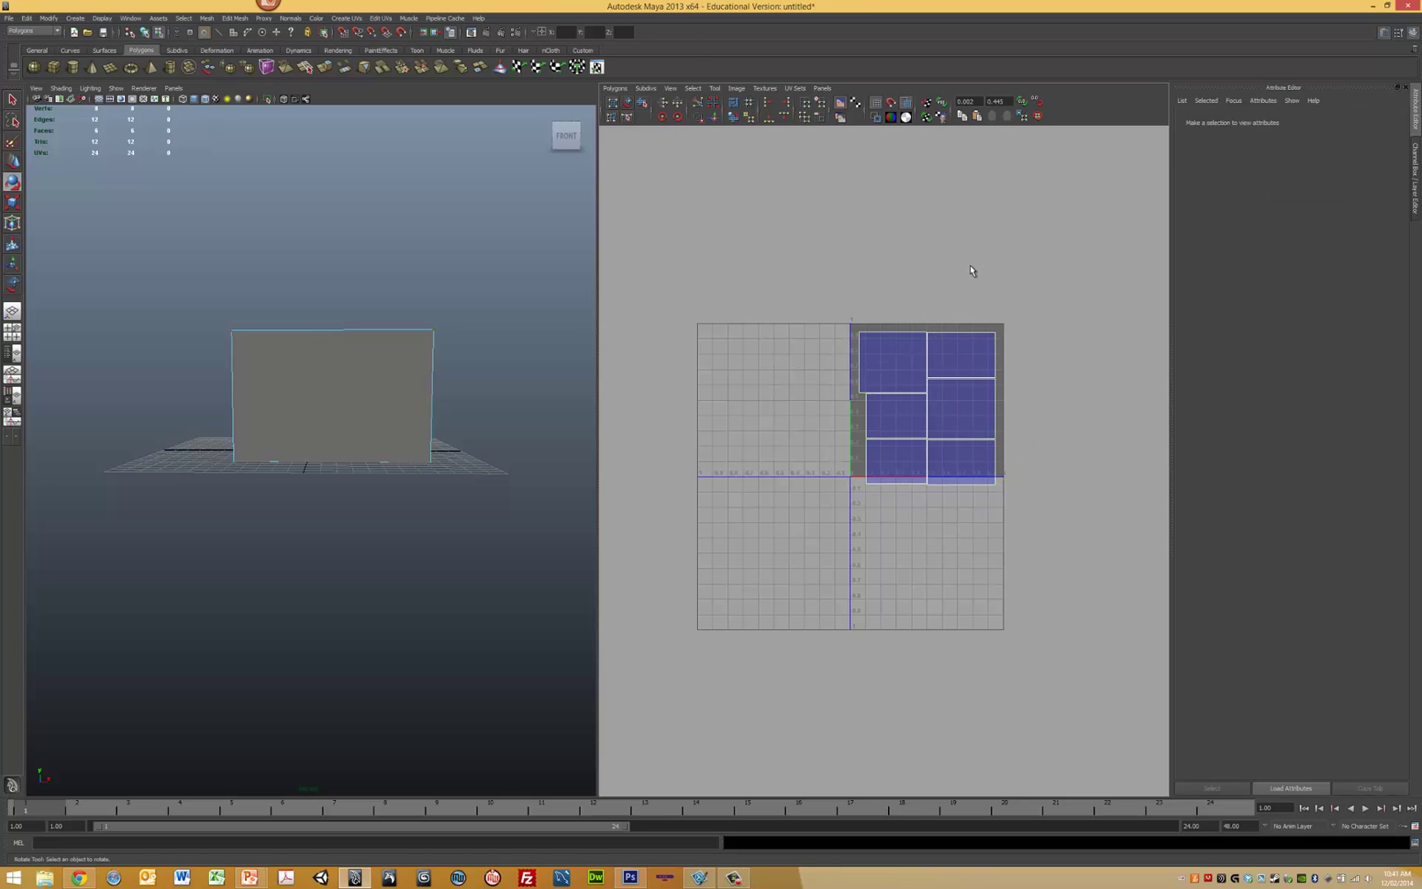
pyautogui.moveTo(310, 331); pyautogui.dragTo(314, 316, button='right')
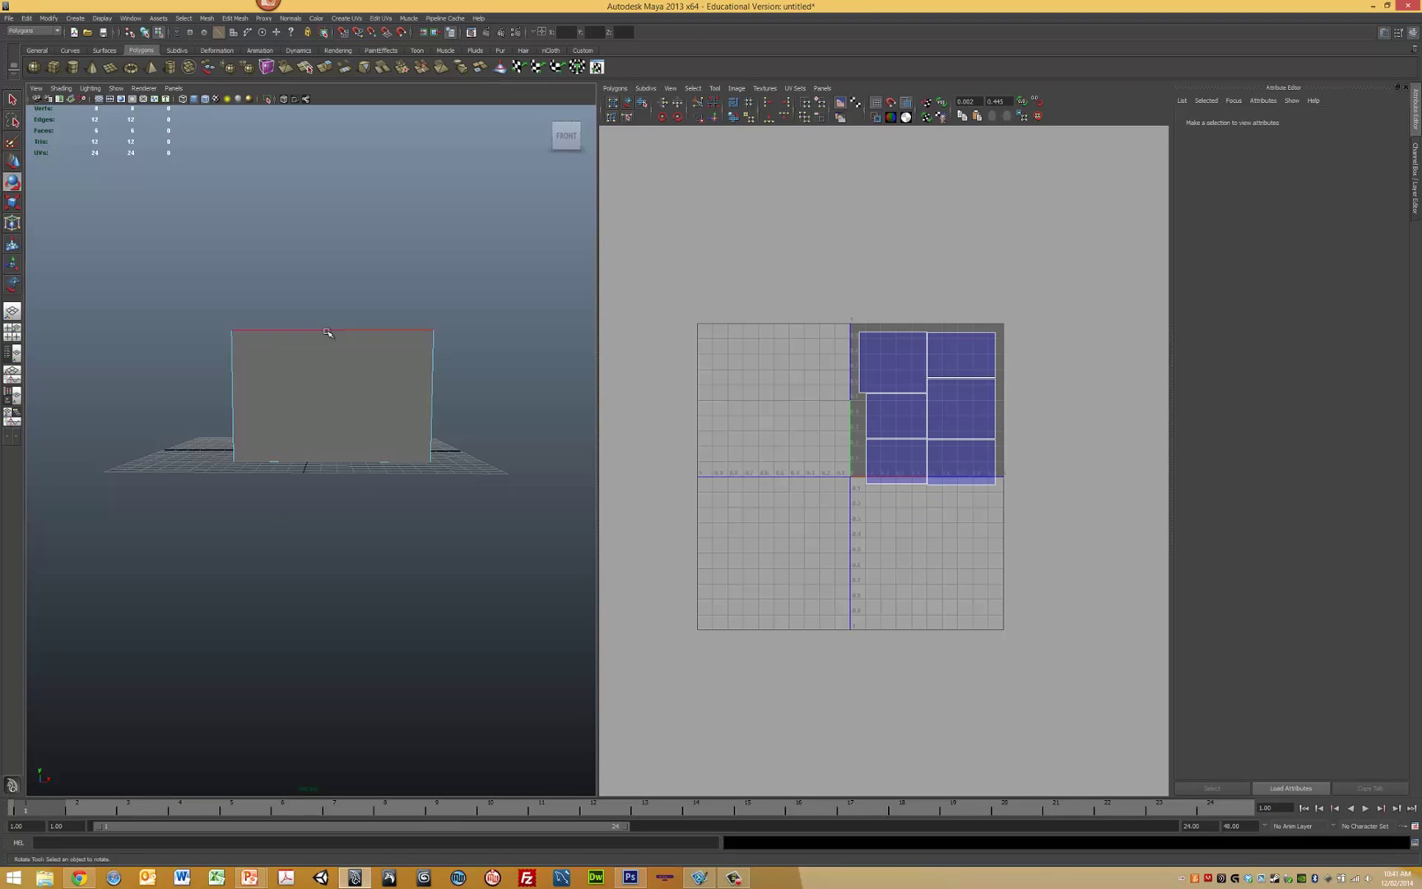
pyautogui.click(327, 332)
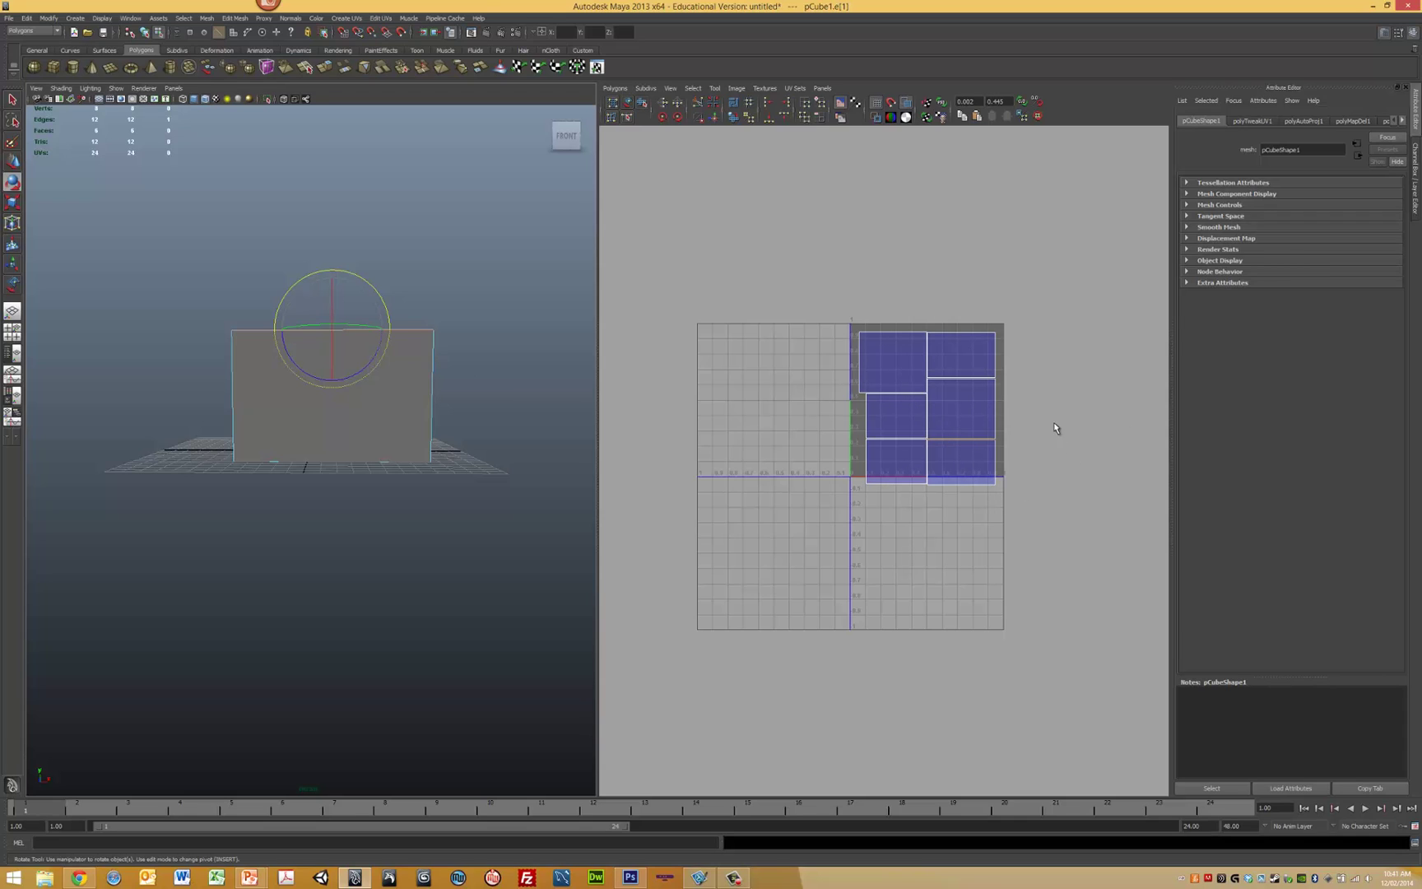
pyautogui.scroll(-1, 1054, 432)
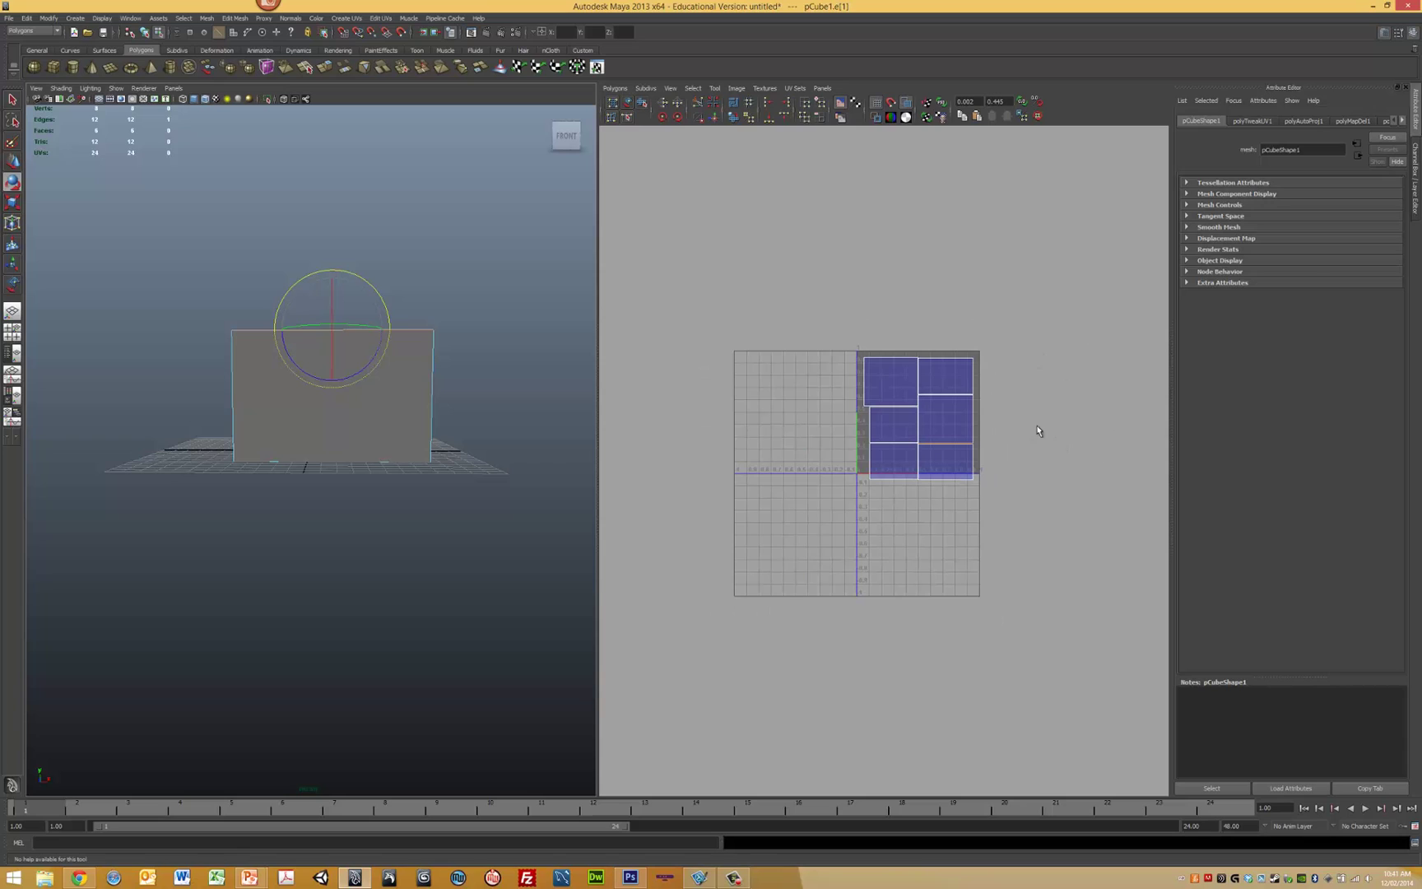
# Move the front, top and next face UV shells off the tile into a column.
pyautogui.rightClick(393, 376)
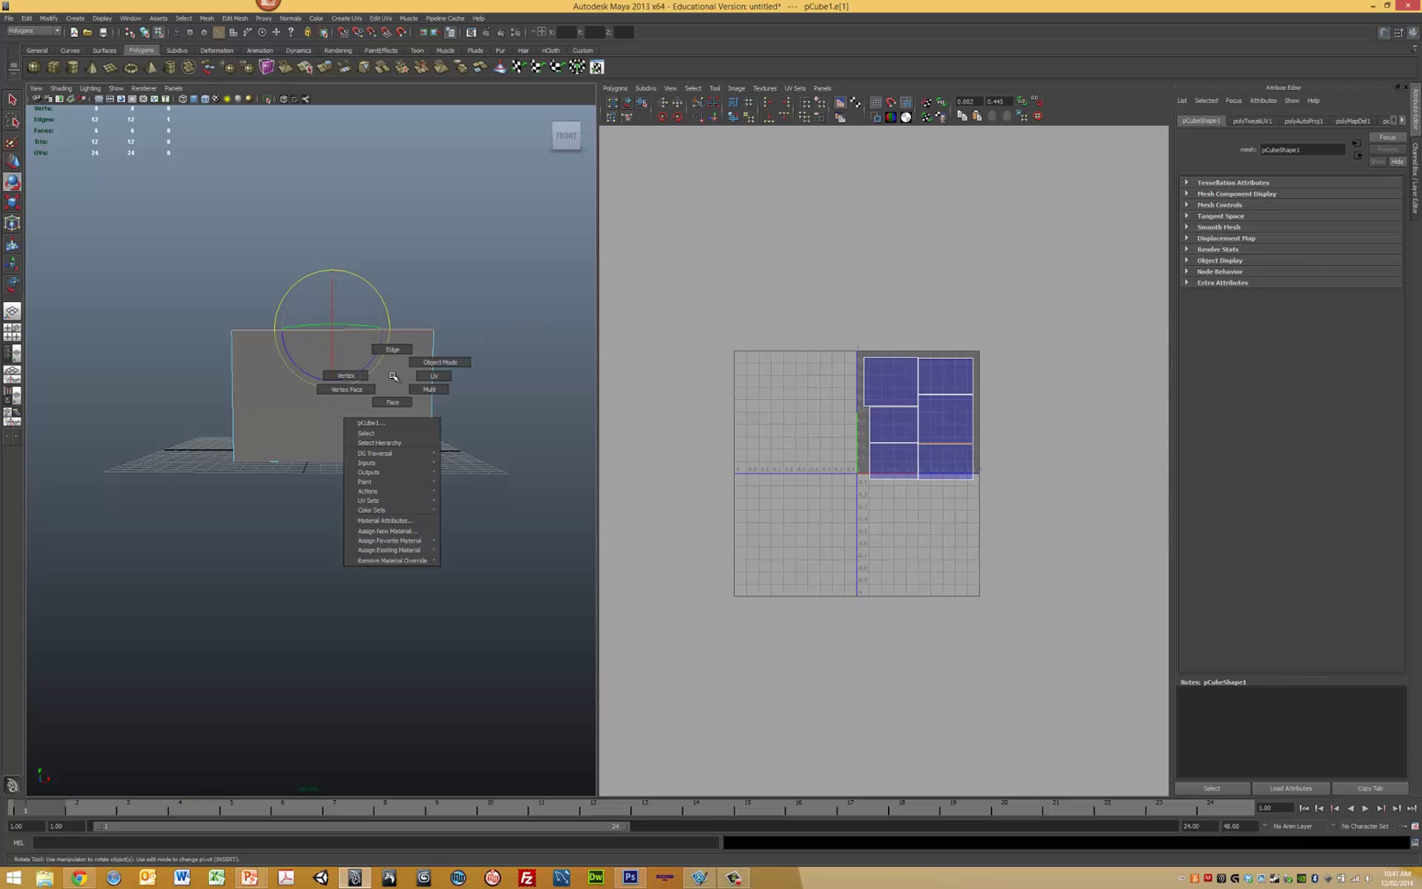
pyautogui.moveTo(394, 380); pyautogui.dragTo(392, 402, button='right')
pyautogui.click(946, 465)
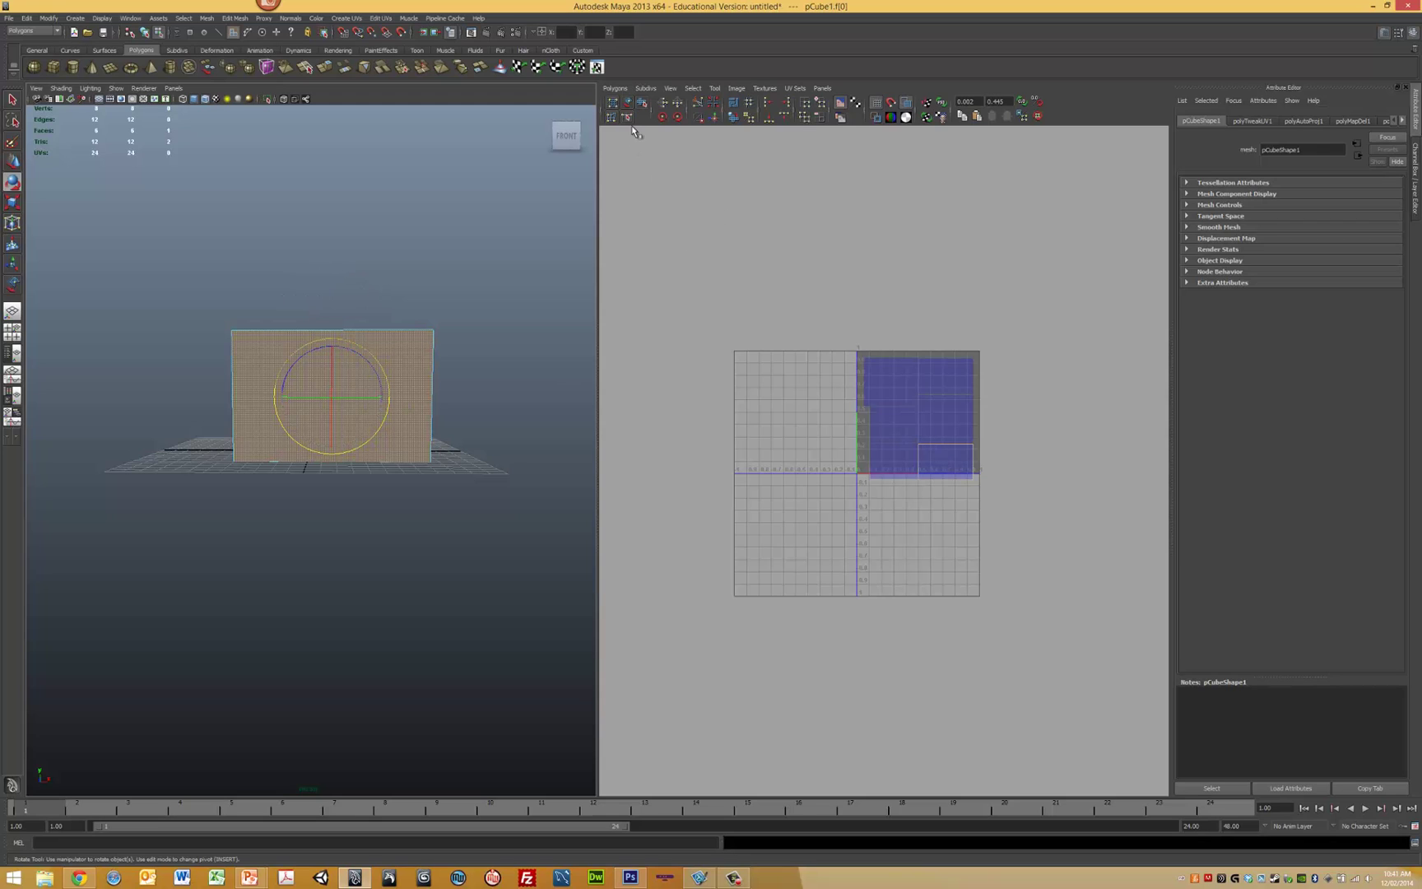
pyautogui.click(627, 102)
pyautogui.moveTo(941, 454); pyautogui.dragTo(1067, 419)
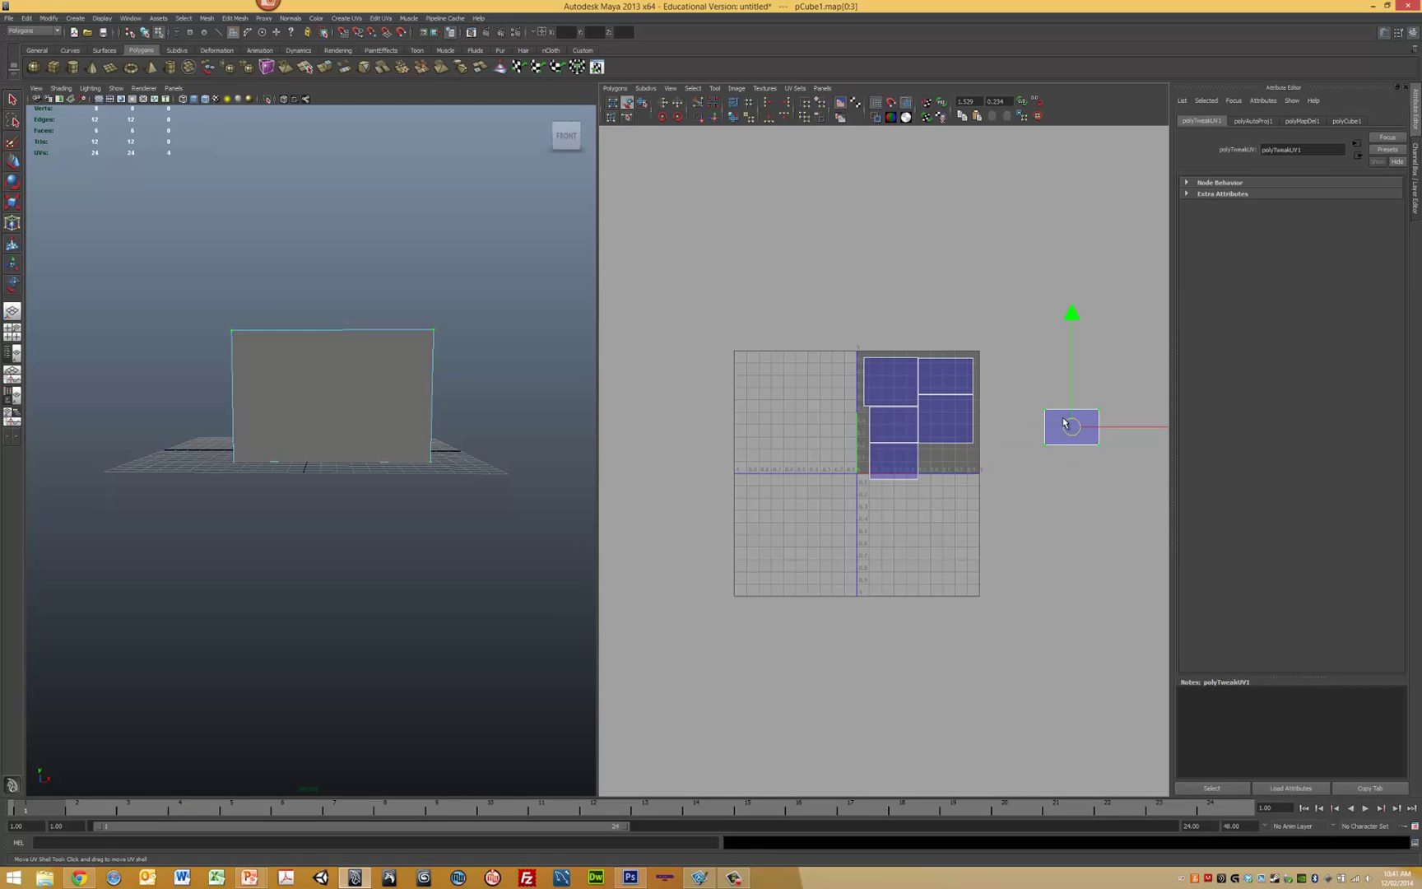
pyautogui.keyDown('alt'); pyautogui.moveTo(369, 288); pyautogui.dragTo(352, 369); pyautogui.keyUp('alt')
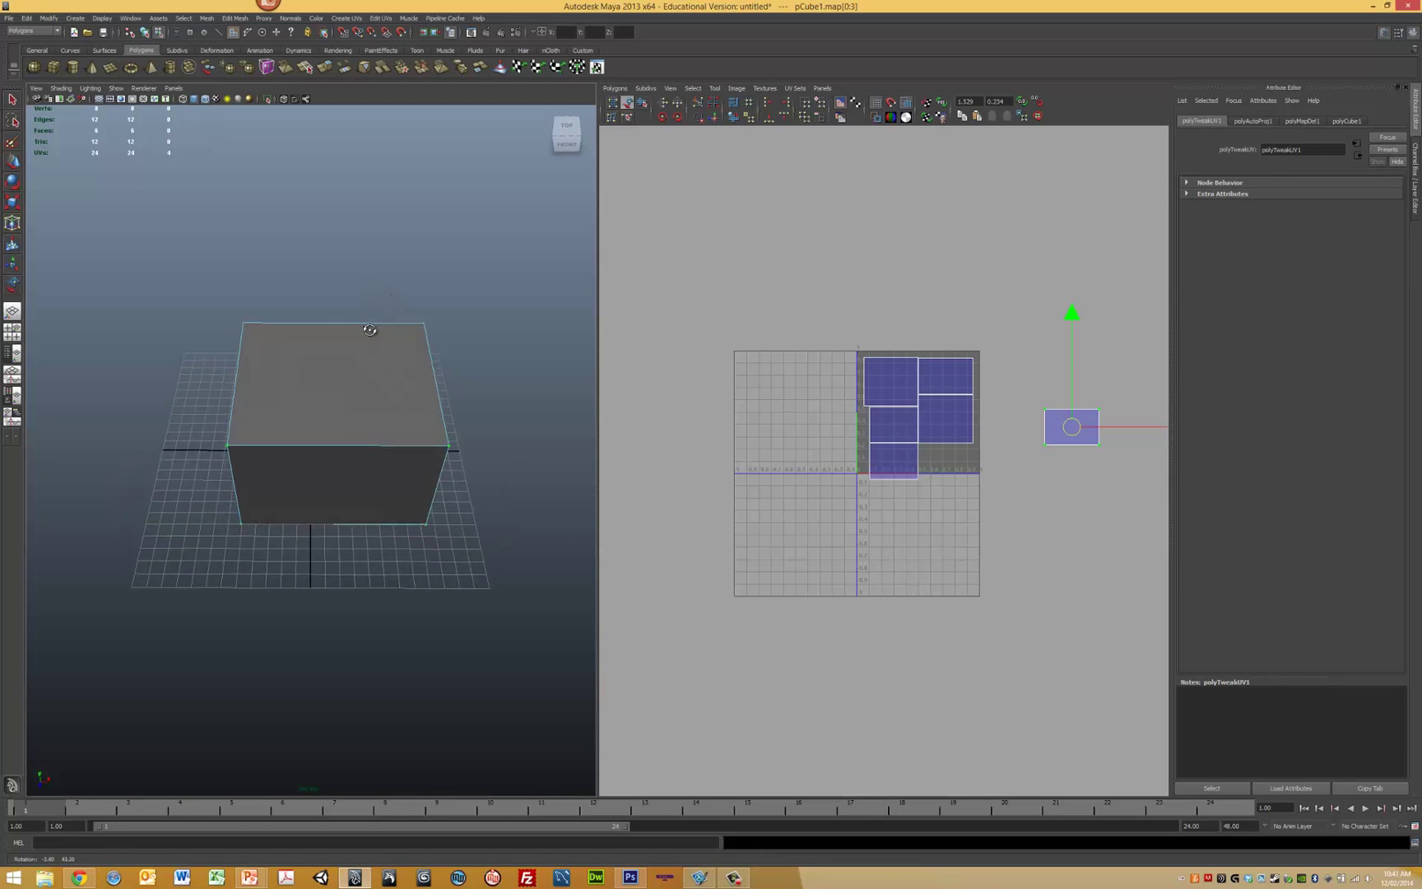
pyautogui.click(352, 368)
pyautogui.moveTo(953, 420); pyautogui.dragTo(1067, 387)
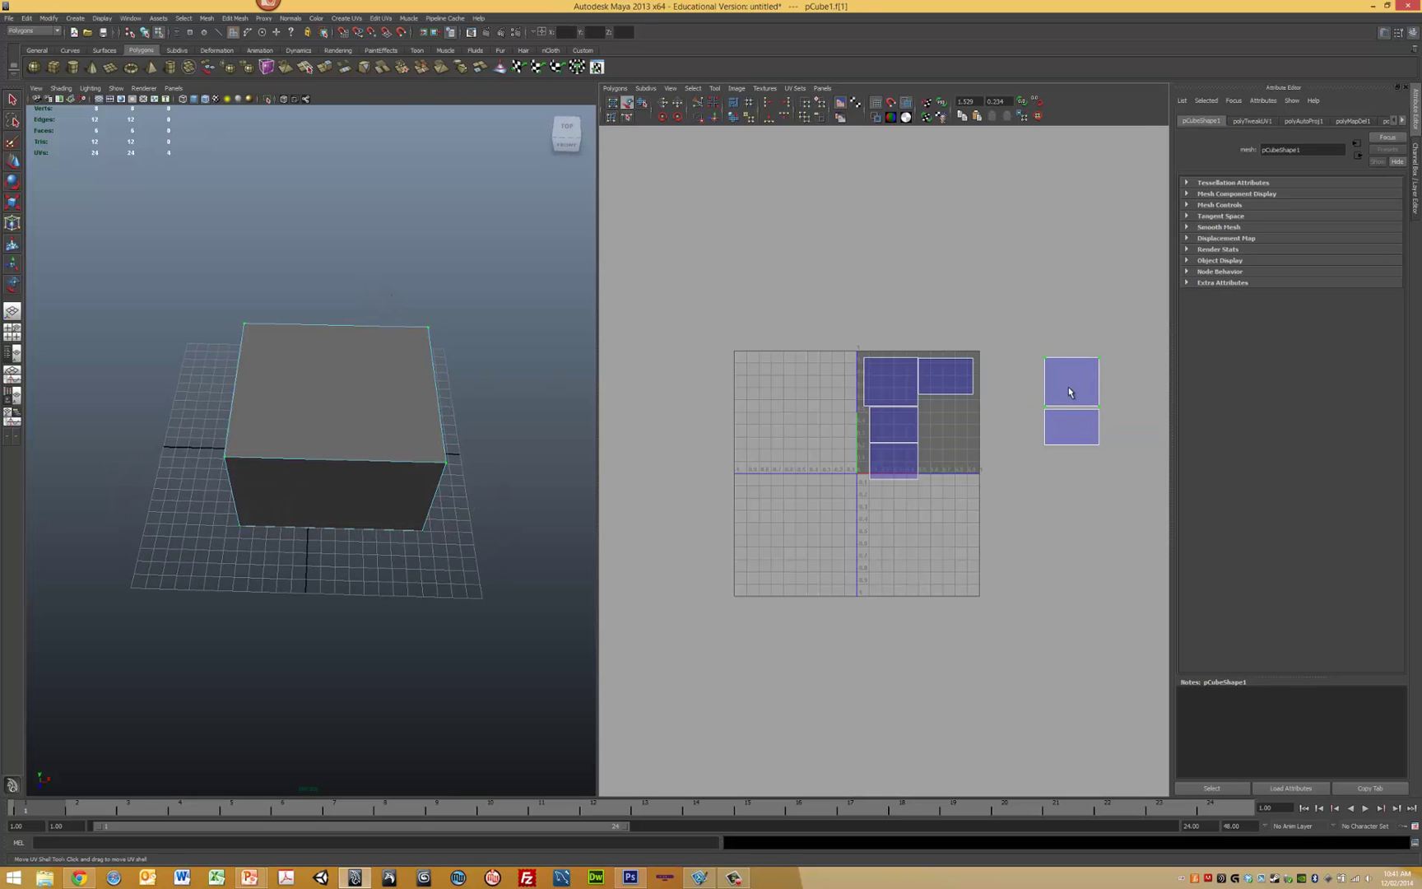
pyautogui.keyDown('alt'); pyautogui.moveTo(372, 286); pyautogui.dragTo(371, 387); pyautogui.keyUp('alt')
pyautogui.click(363, 444)
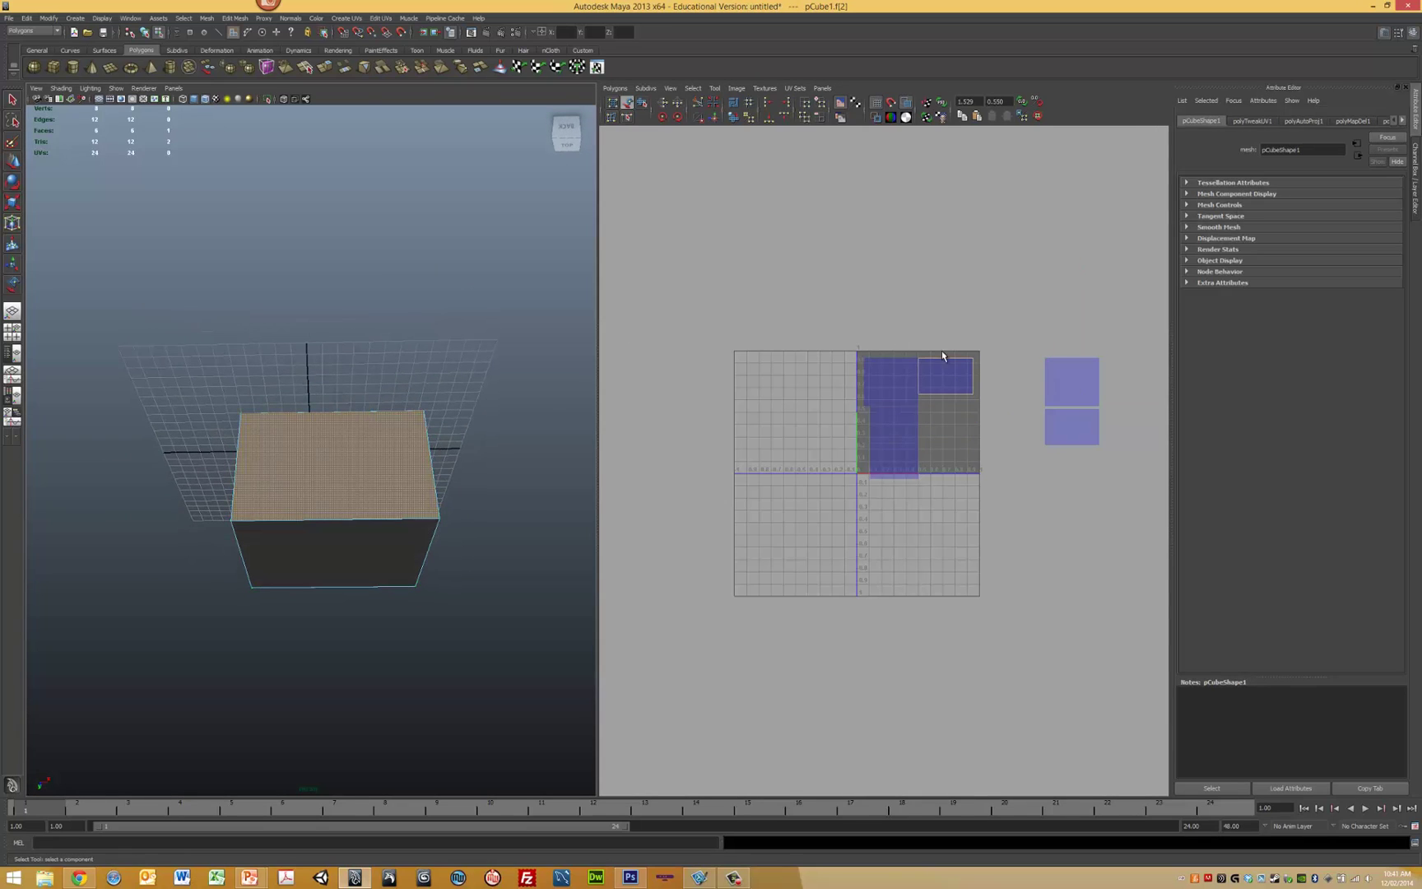
pyautogui.moveTo(946, 377); pyautogui.dragTo(1073, 340)
# Place the remaining three face shells to complete the cross-shaped net beside the tile.
pyautogui.keyDown('alt'); pyautogui.moveTo(329, 387); pyautogui.dragTo(327, 463); pyautogui.keyUp('alt')
pyautogui.click(327, 463)
pyautogui.moveTo(912, 374); pyautogui.dragTo(1072, 292)
pyautogui.keyDown('alt'); pyautogui.moveTo(416, 433); pyautogui.dragTo(364, 295); pyautogui.keyUp('alt')
pyautogui.keyDown('alt'); pyautogui.moveTo(302, 370); pyautogui.dragTo(355, 393); pyautogui.keyUp('alt')
pyautogui.click(356, 393)
pyautogui.moveTo(912, 467); pyautogui.dragTo(1023, 428)
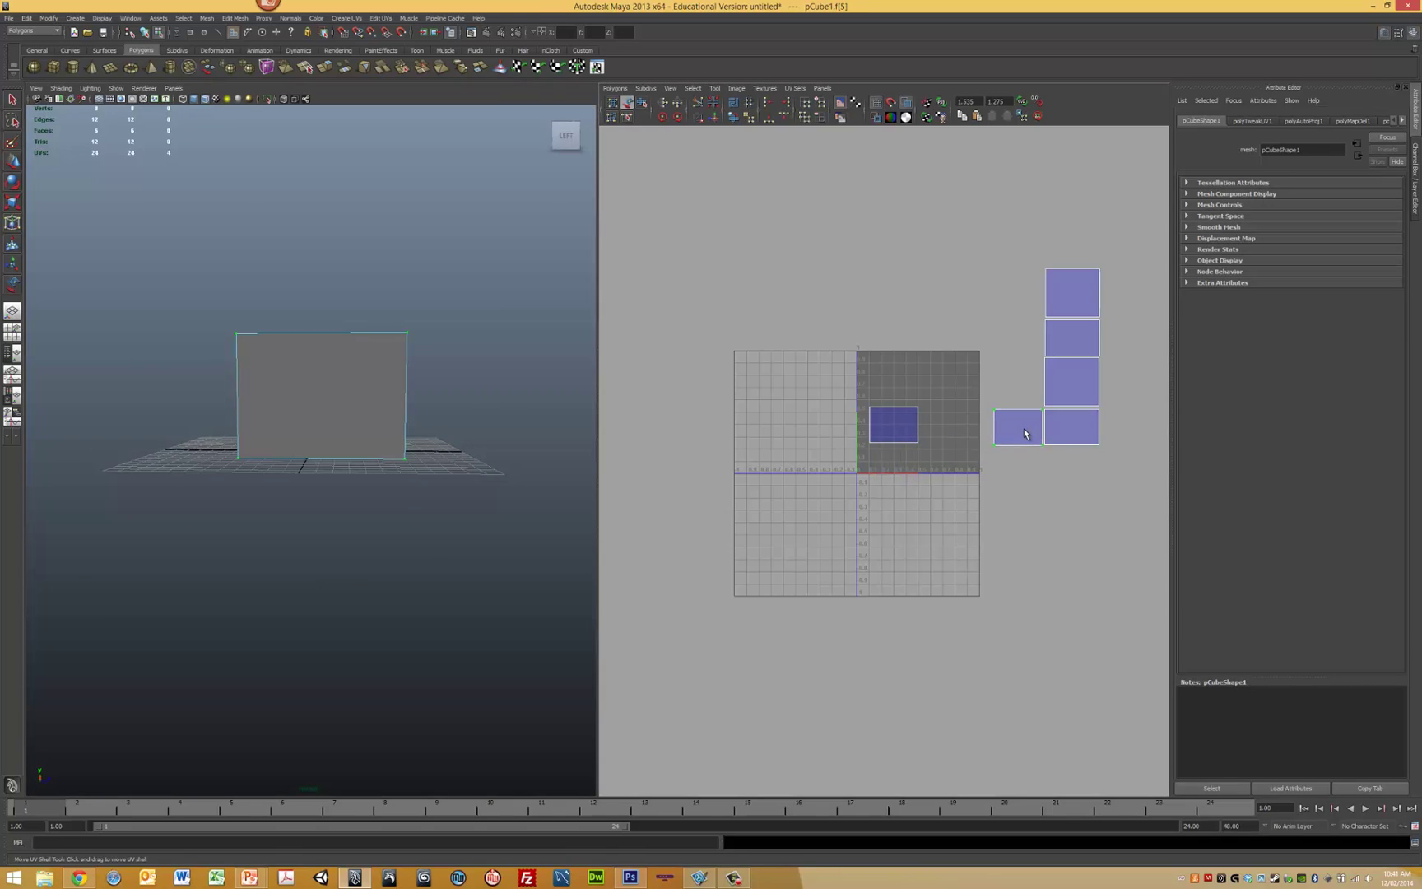
pyautogui.keyDown('alt'); pyautogui.moveTo(537, 411); pyautogui.dragTo(307, 403); pyautogui.keyUp('alt')
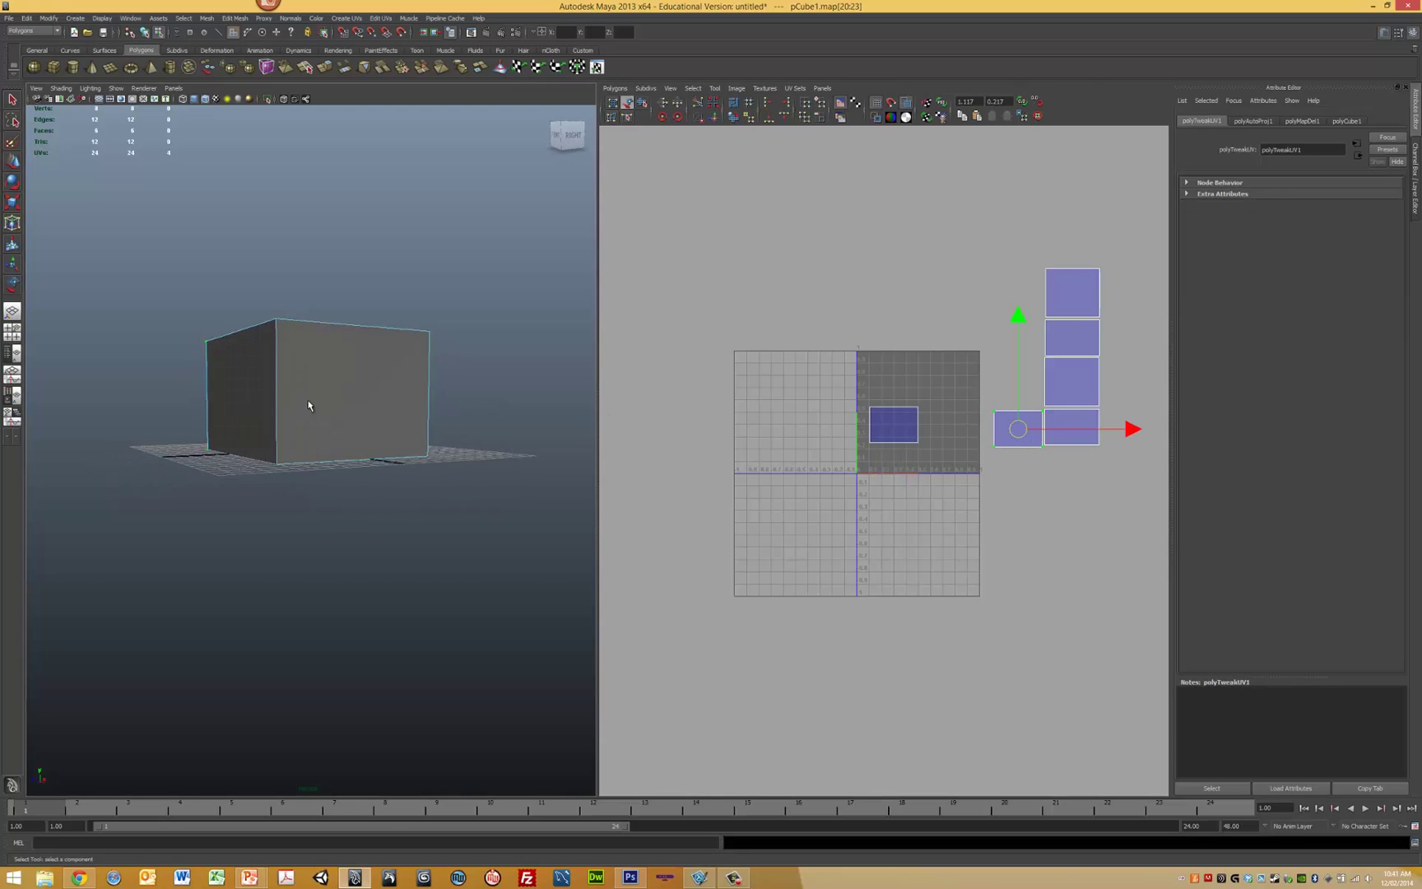
pyautogui.click(352, 393)
pyautogui.moveTo(912, 430); pyautogui.dragTo(1145, 433)
pyautogui.click(1127, 314)
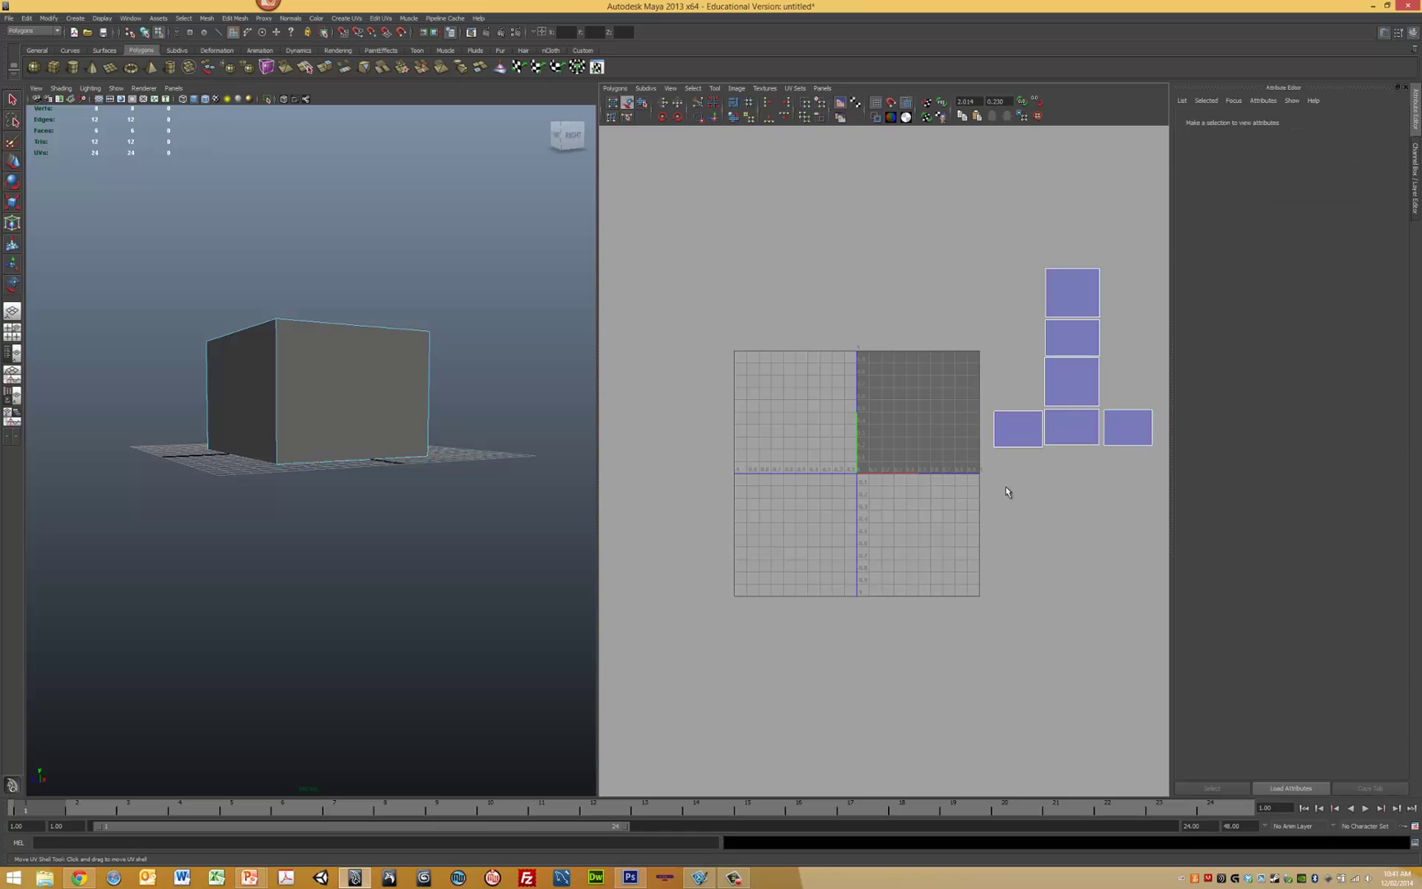
pyautogui.keyDown('alt'); pyautogui.moveTo(307, 312); pyautogui.dragTo(391, 300); pyautogui.keyUp('alt')
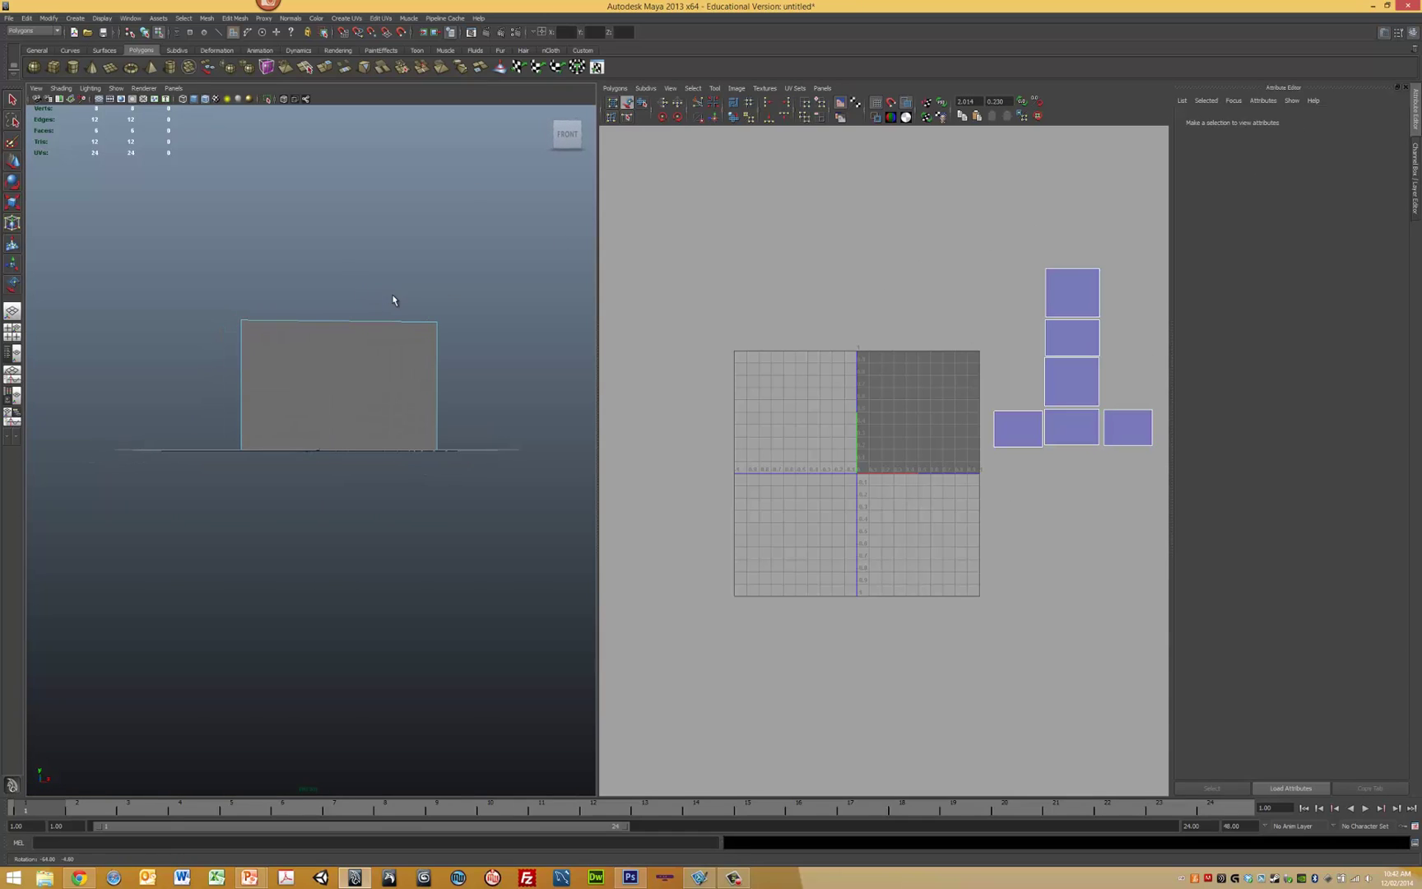
# Switch to UV edge selection and select a shared edge of a face shell.
pyautogui.click(1073, 463)
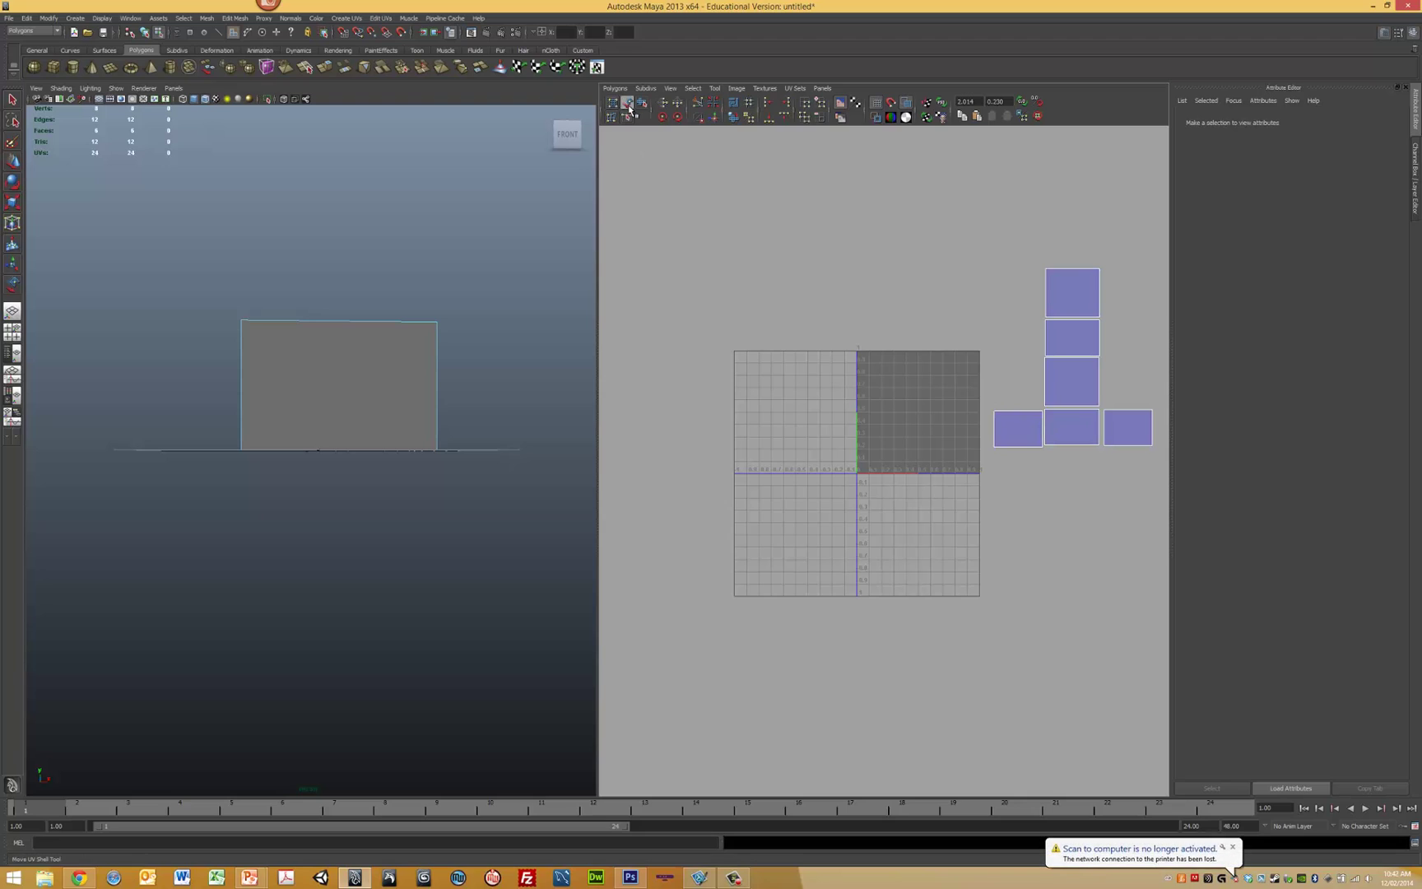
pyautogui.click(626, 104)
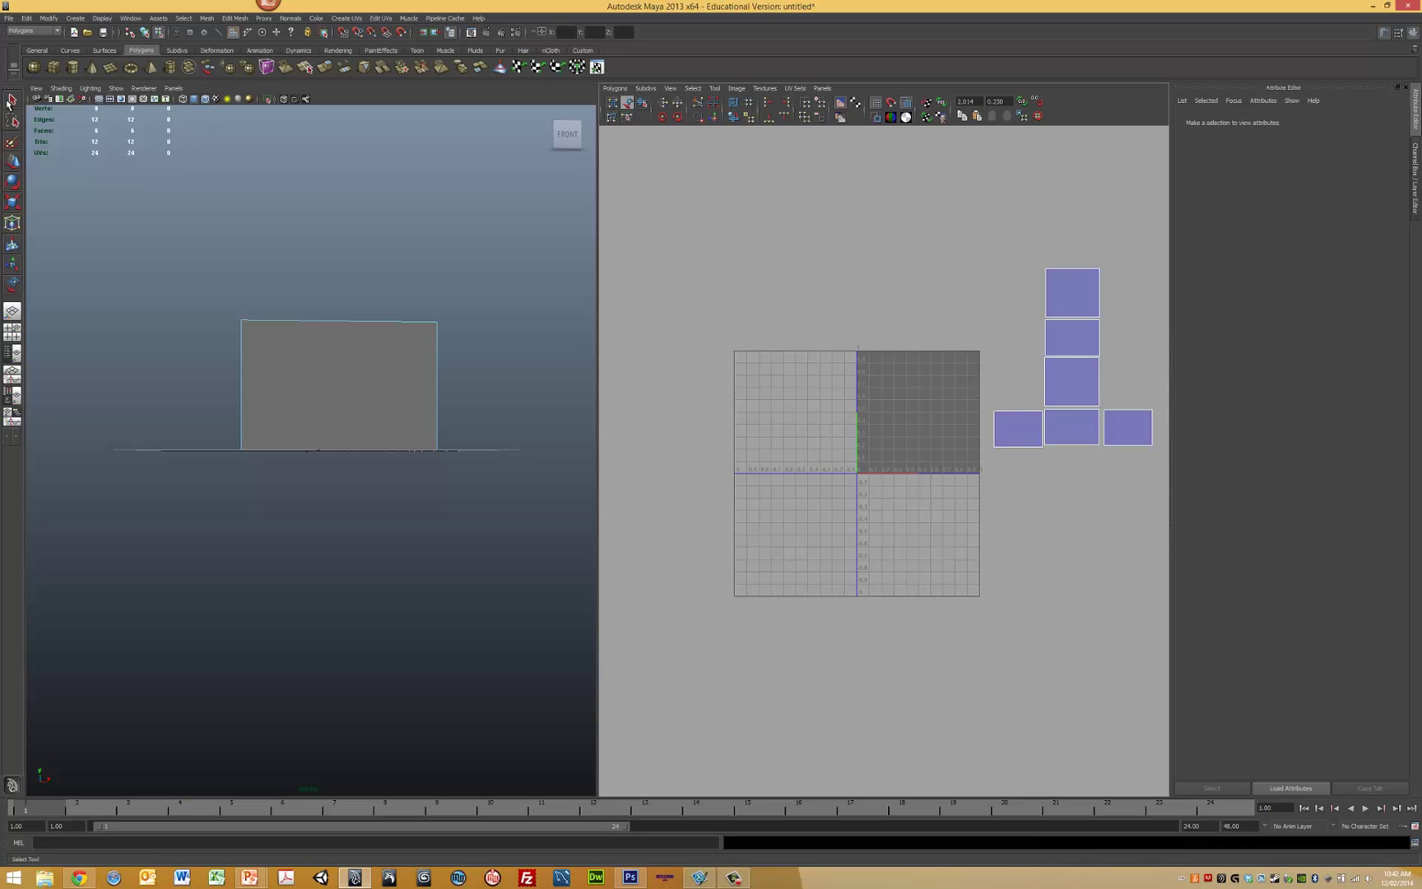
pyautogui.click(11, 101)
pyautogui.moveTo(396, 342); pyautogui.dragTo(421, 346, button='right')
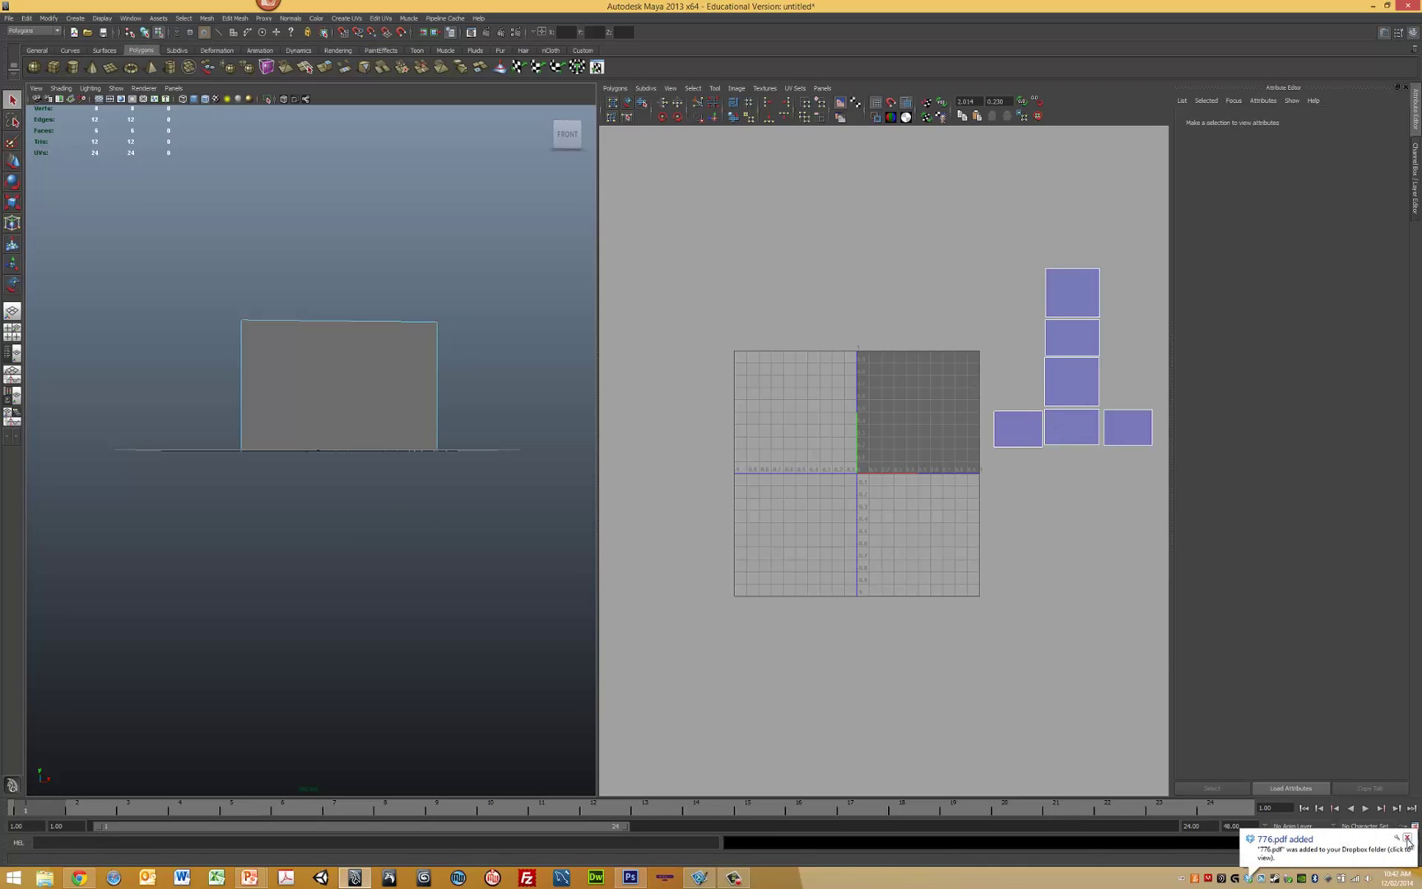
pyautogui.rightClick(1071, 406)
pyautogui.moveTo(1071, 407); pyautogui.dragTo(1069, 394, button='right')
pyautogui.click(1075, 425)
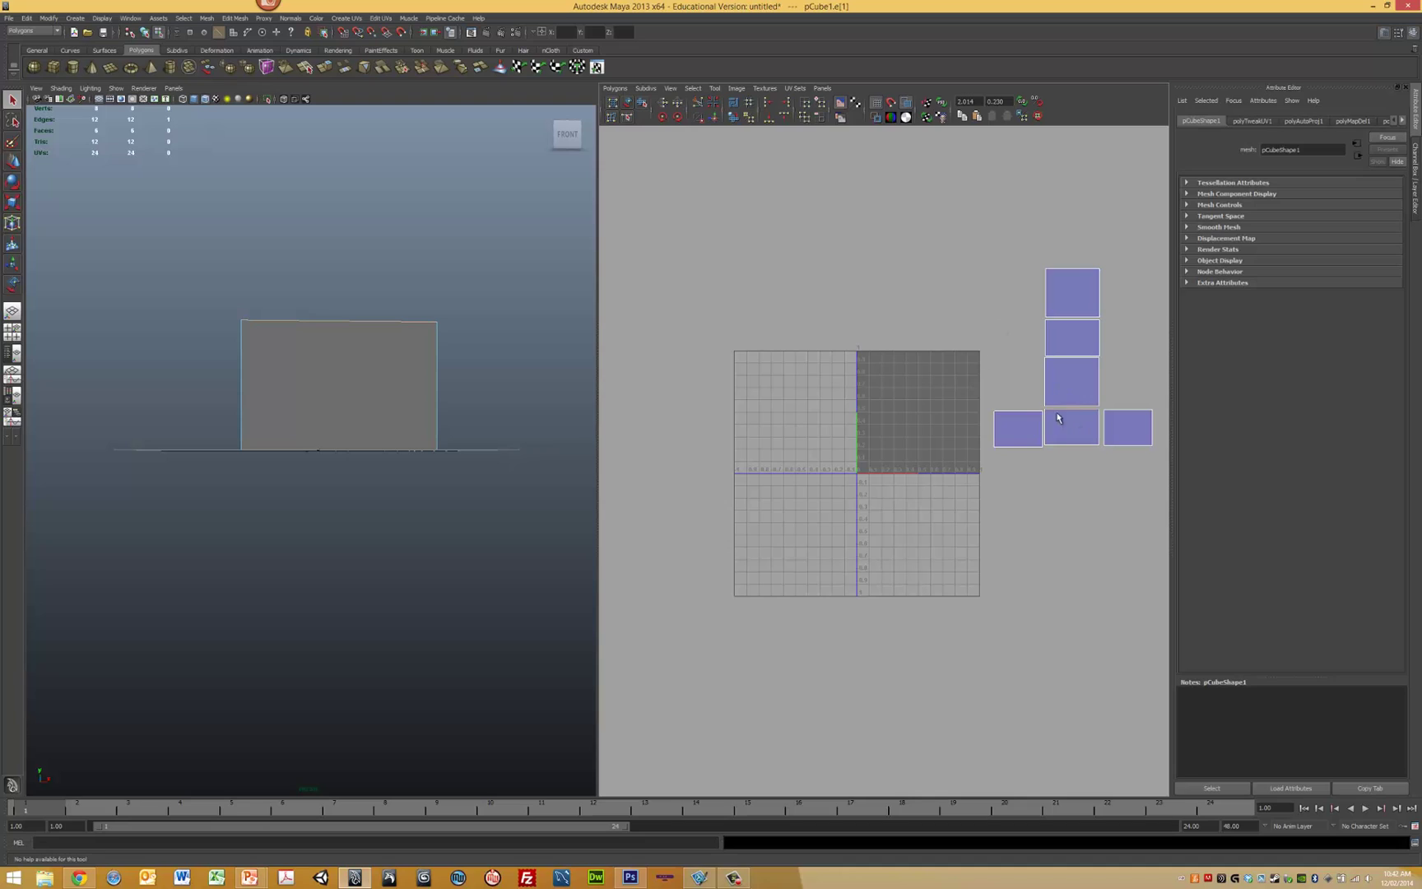
# Sew the shared edges up the column, joining the top shell onto it.
pyautogui.click(712, 120)
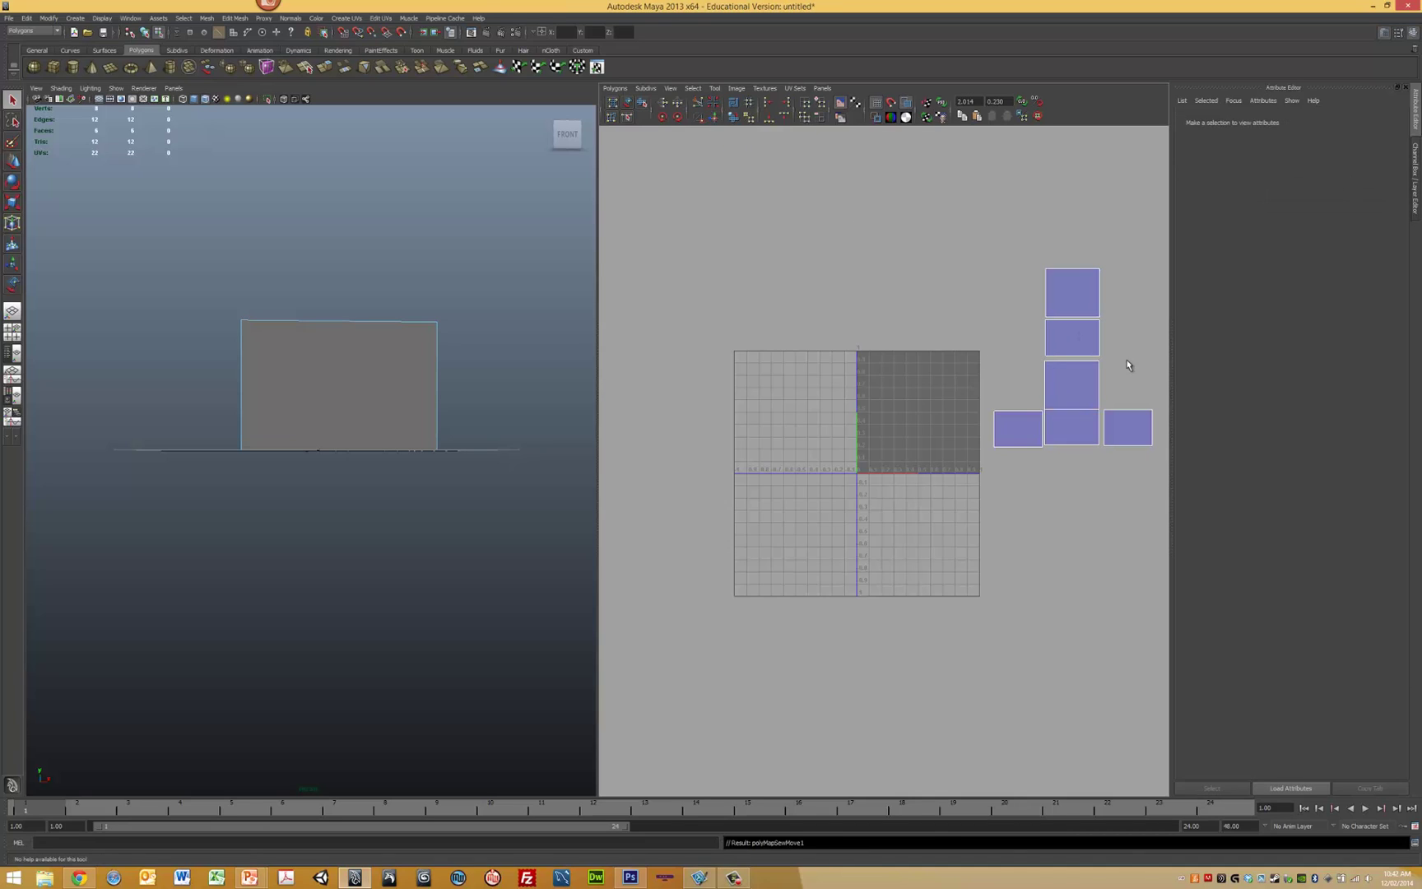
pyautogui.click(1074, 384)
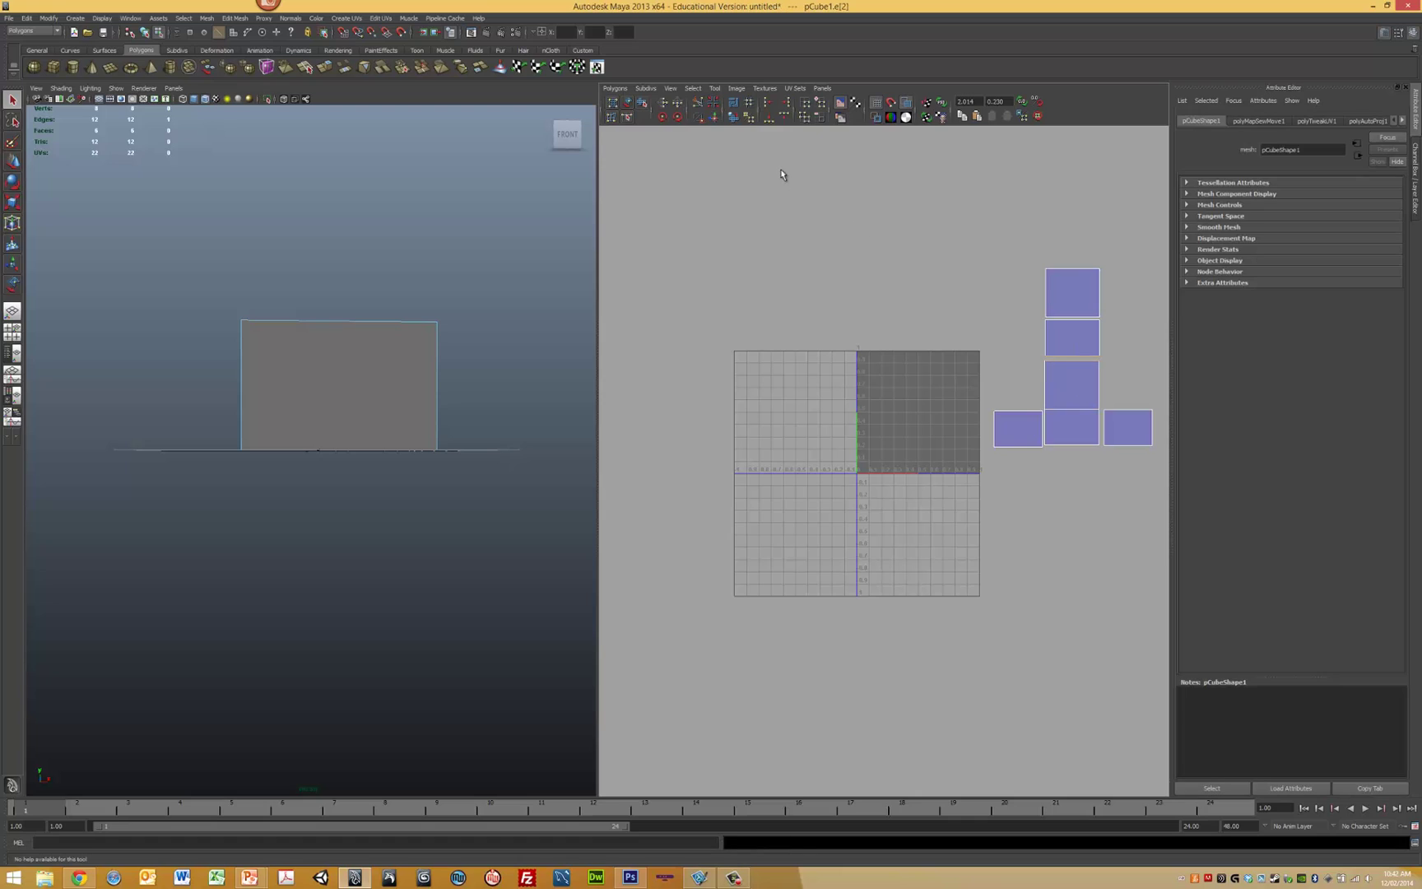
pyautogui.click(715, 120)
pyautogui.click(1074, 337)
pyautogui.click(716, 119)
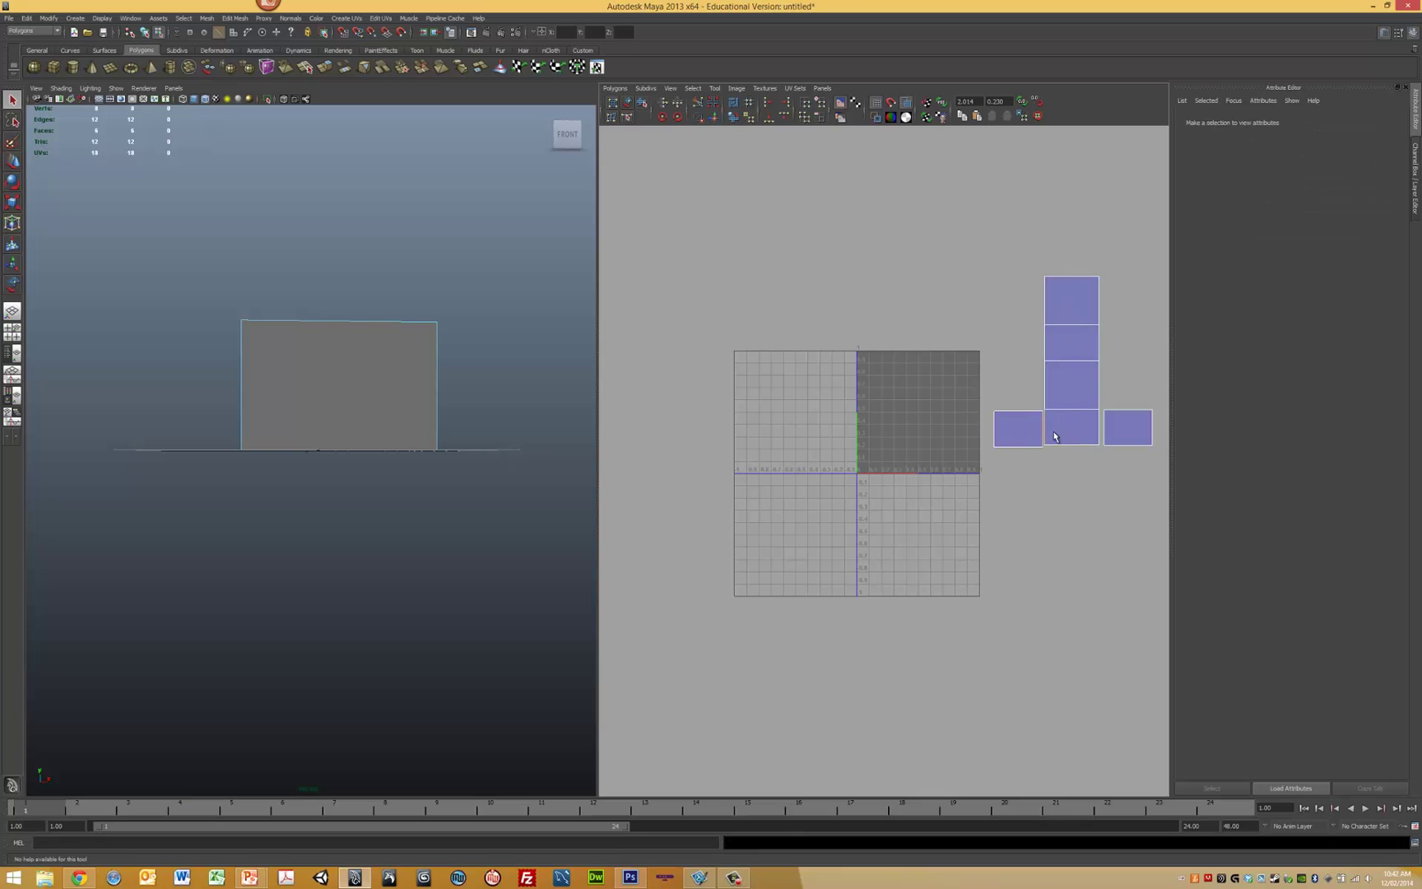
# Sew the left and right faces onto the centre face and move the net toward the 0–1 tile.
pyautogui.click(1056, 436)
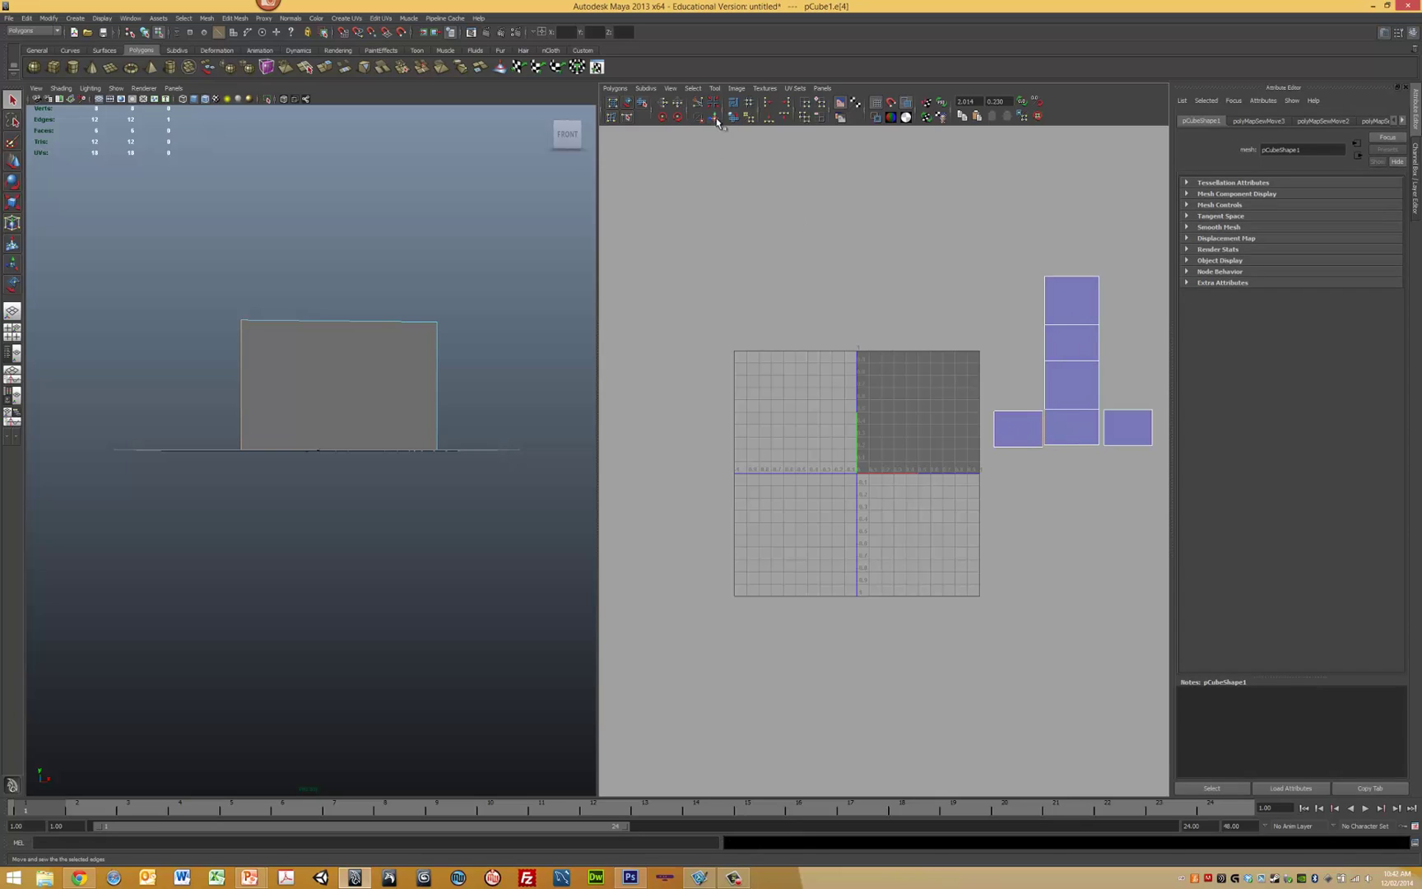
pyautogui.click(717, 122)
pyautogui.click(1104, 425)
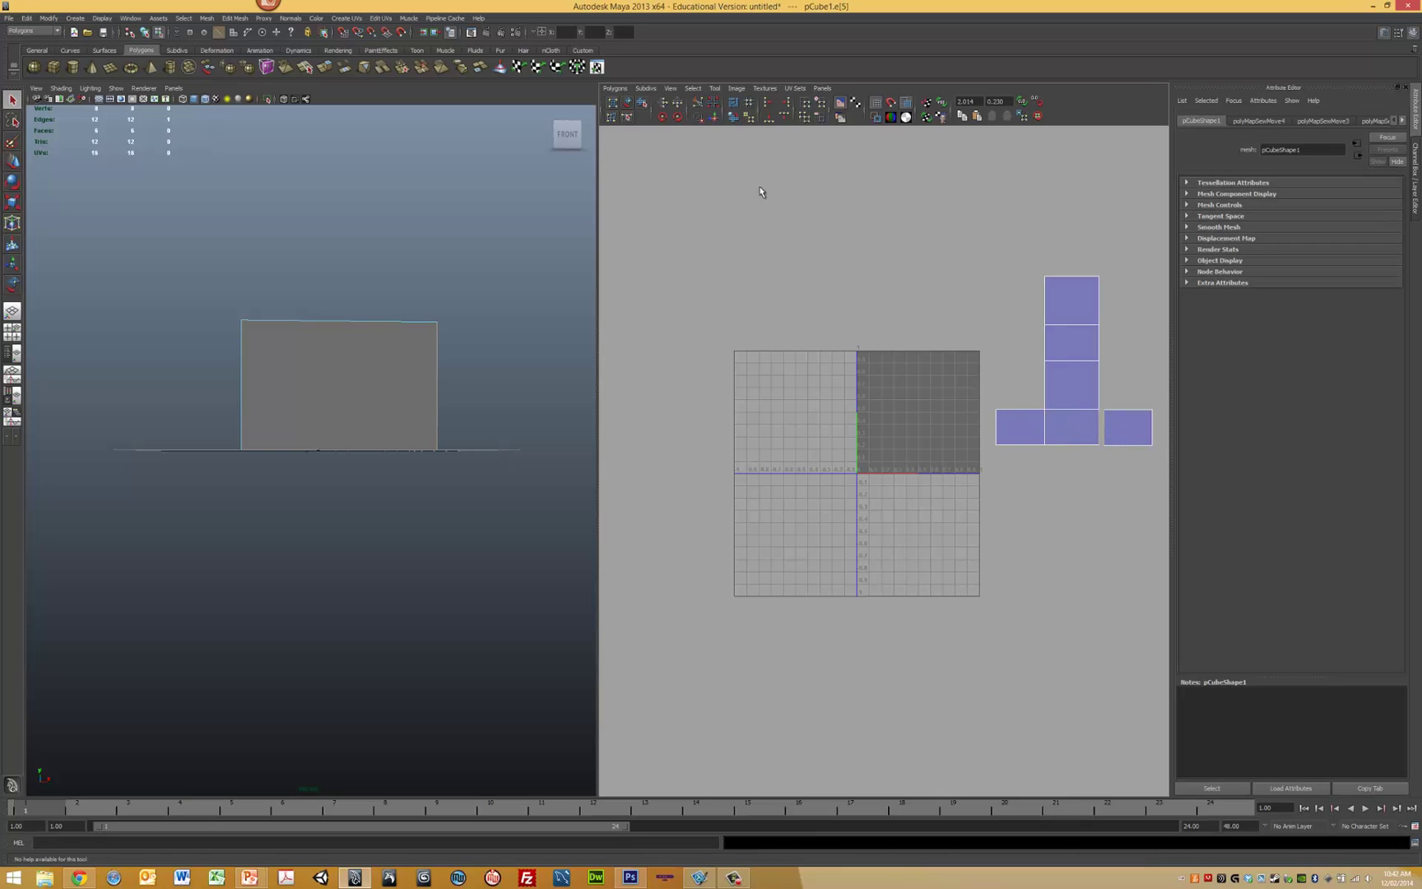
pyautogui.click(715, 117)
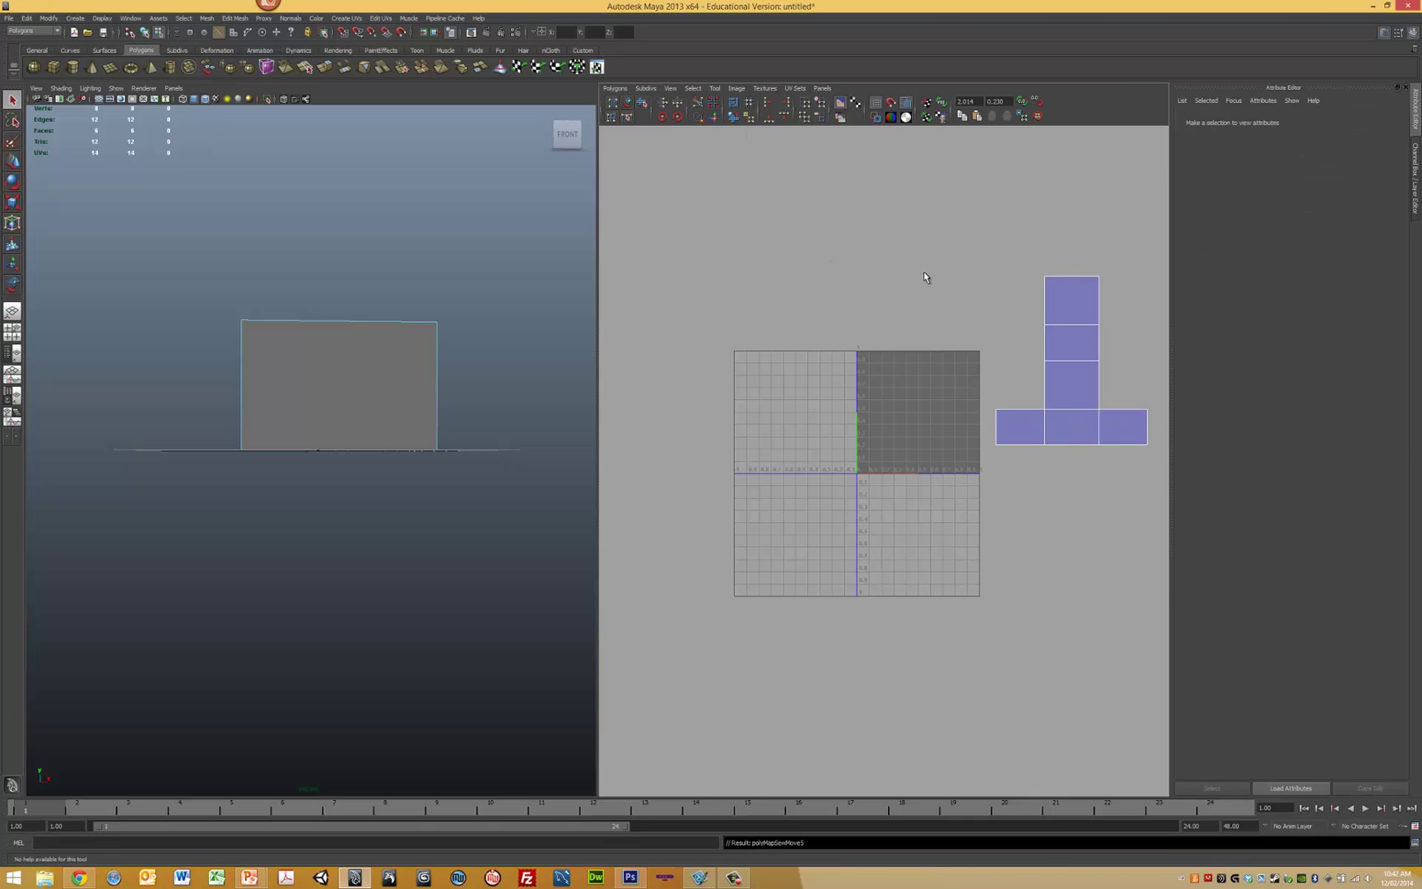
pyautogui.click(627, 102)
pyautogui.moveTo(1060, 387); pyautogui.dragTo(925, 415)
# Scale the sewn UV net up to fill the 0–1 tile, deselect, and zoom in on it.
pyautogui.press('r')
pyautogui.press('w')
pyautogui.press('r')
pyautogui.press('w')
pyautogui.press('r')
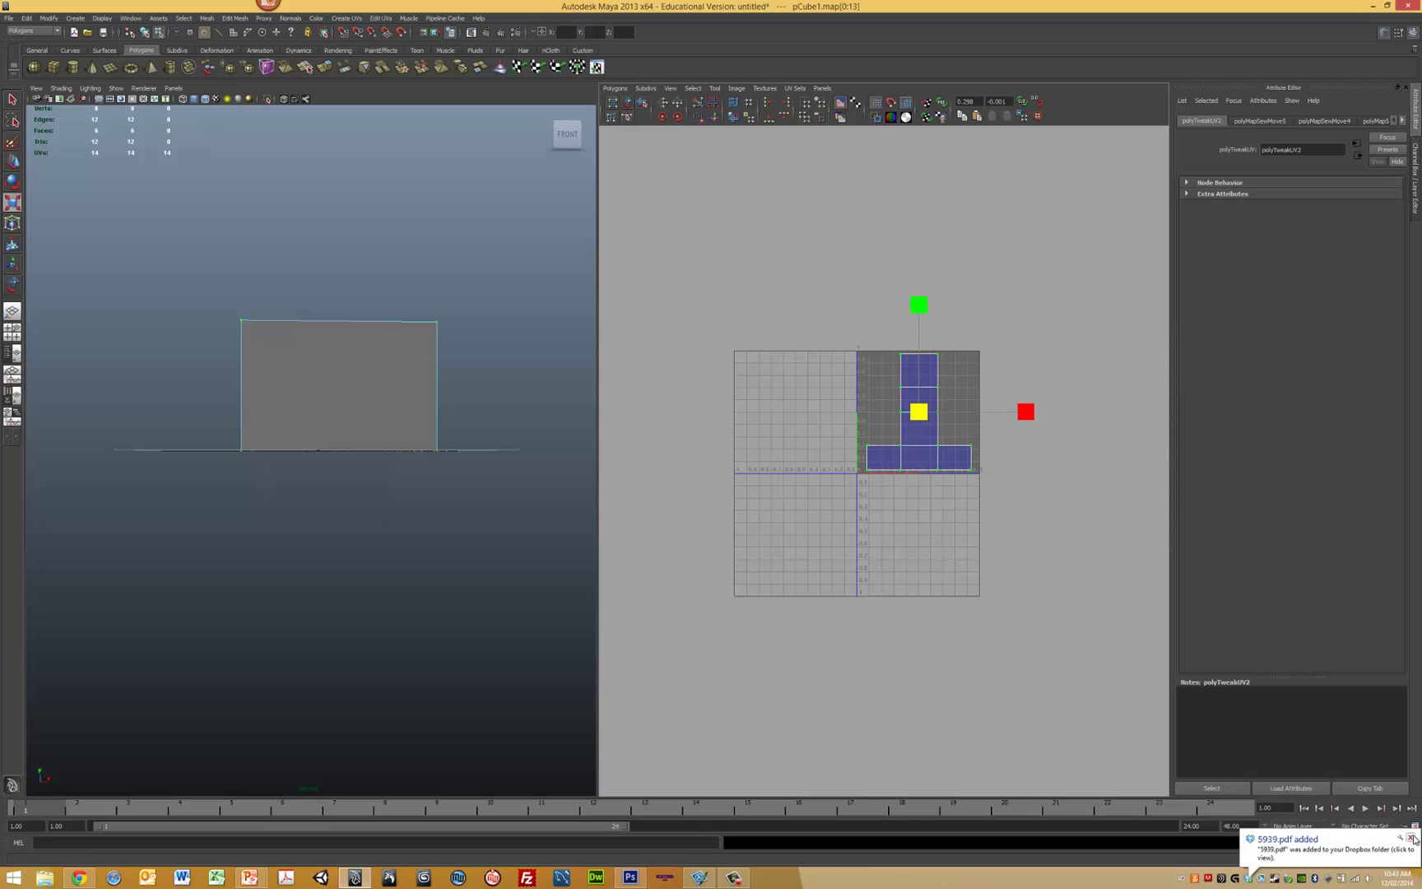
pyautogui.click(969, 342)
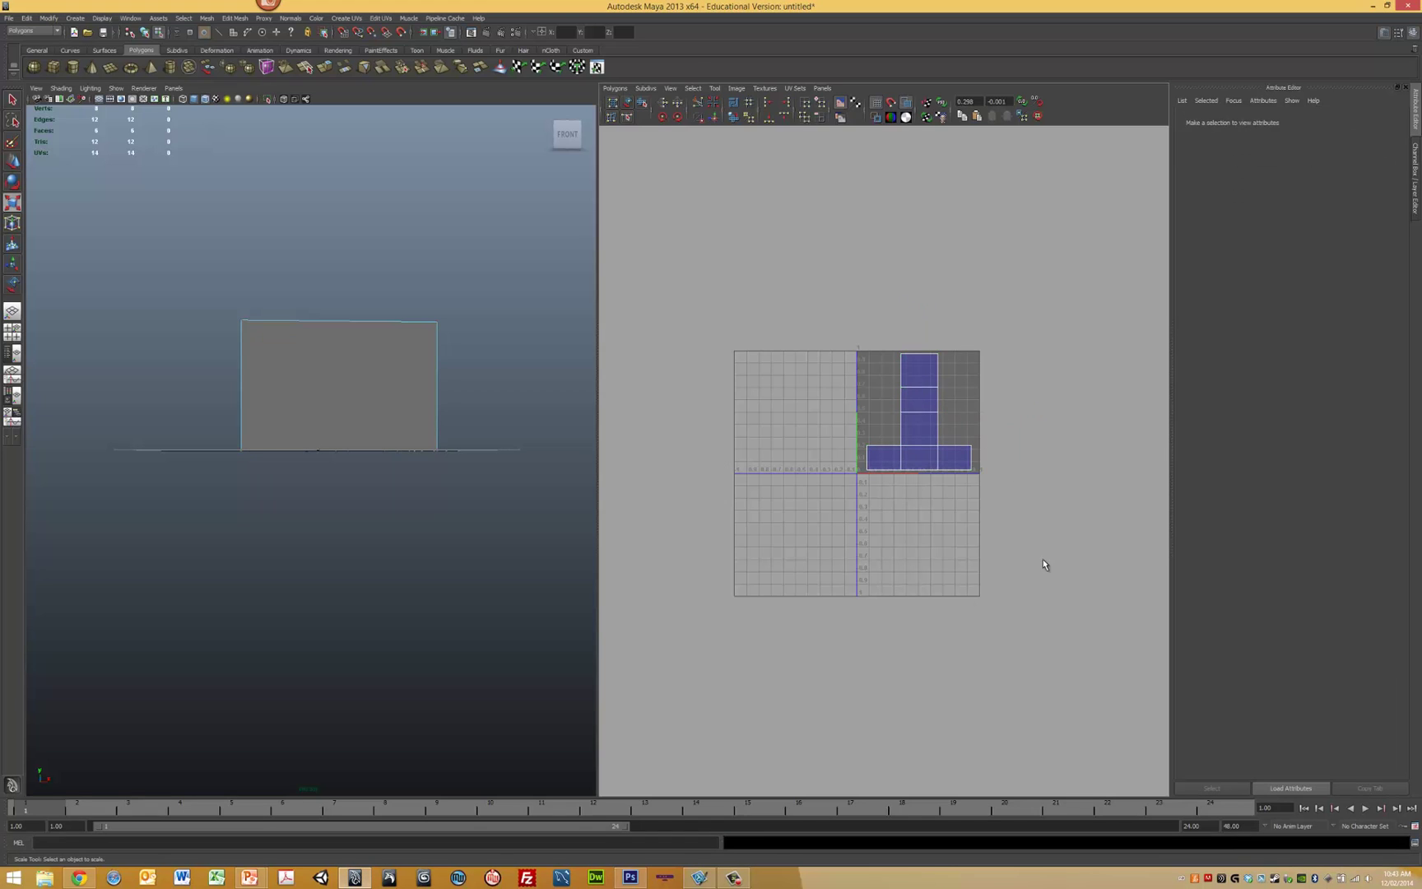
pyautogui.scroll(4, 944, 422)
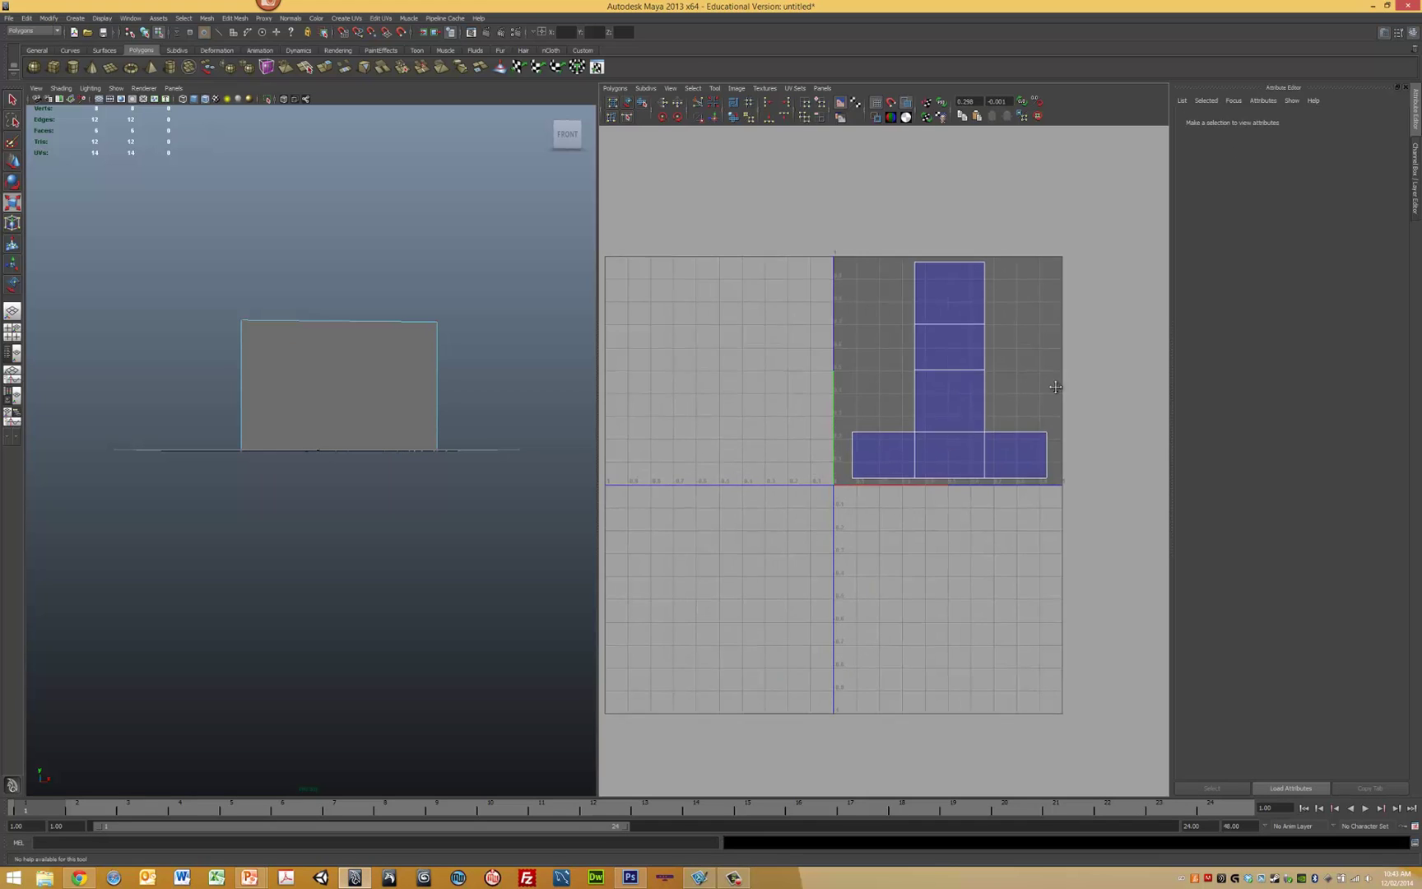
pyautogui.keyDown('alt'); pyautogui.moveTo(1057, 393); pyautogui.dragTo(1023, 423, button='middle'); pyautogui.keyUp('alt')
pyautogui.scroll(2, 1026, 418)
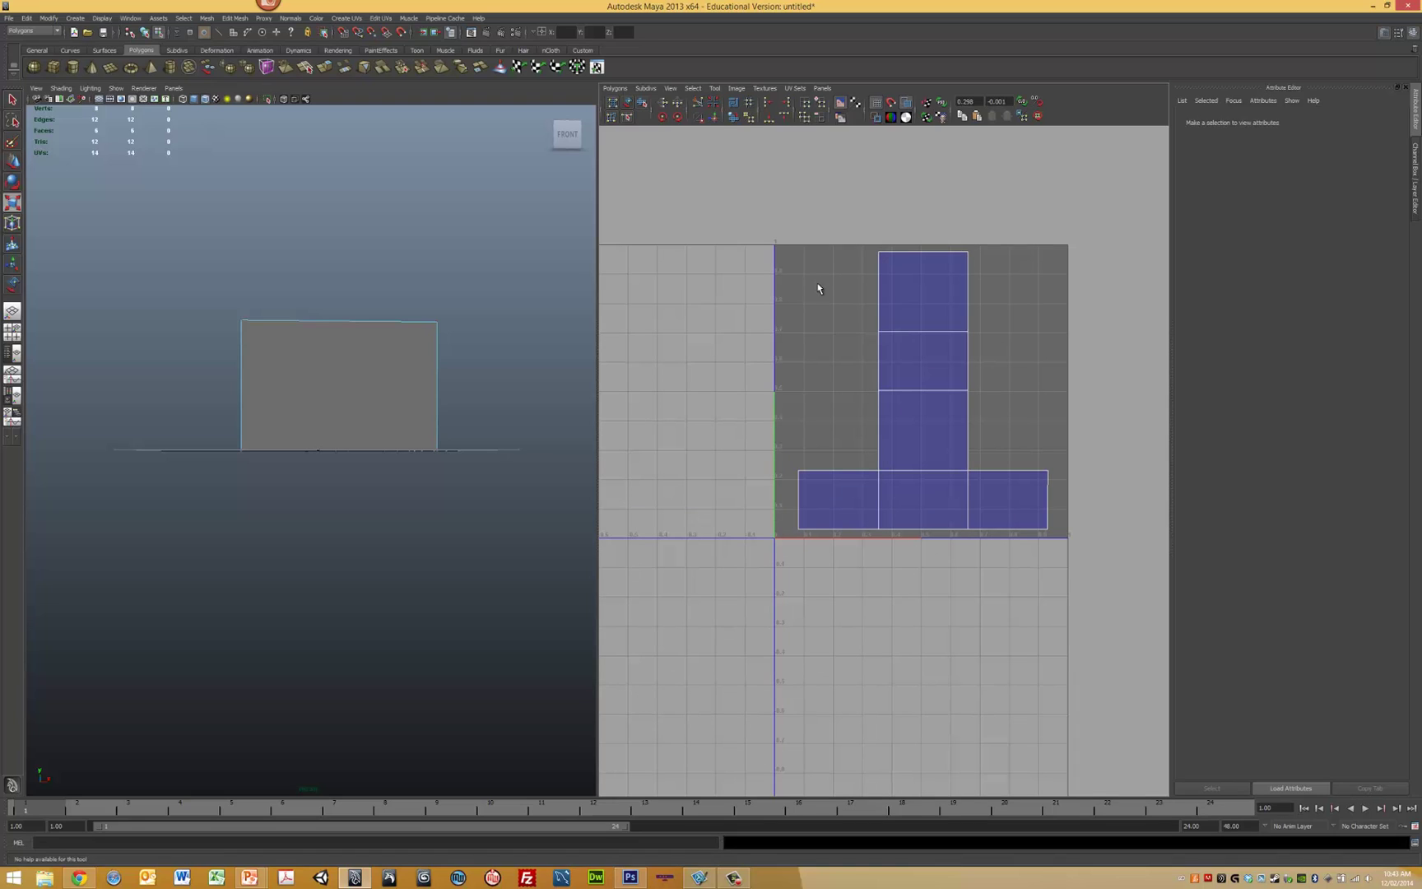
# Select all of the cube's faces in face mode.
pyautogui.click(616, 89)
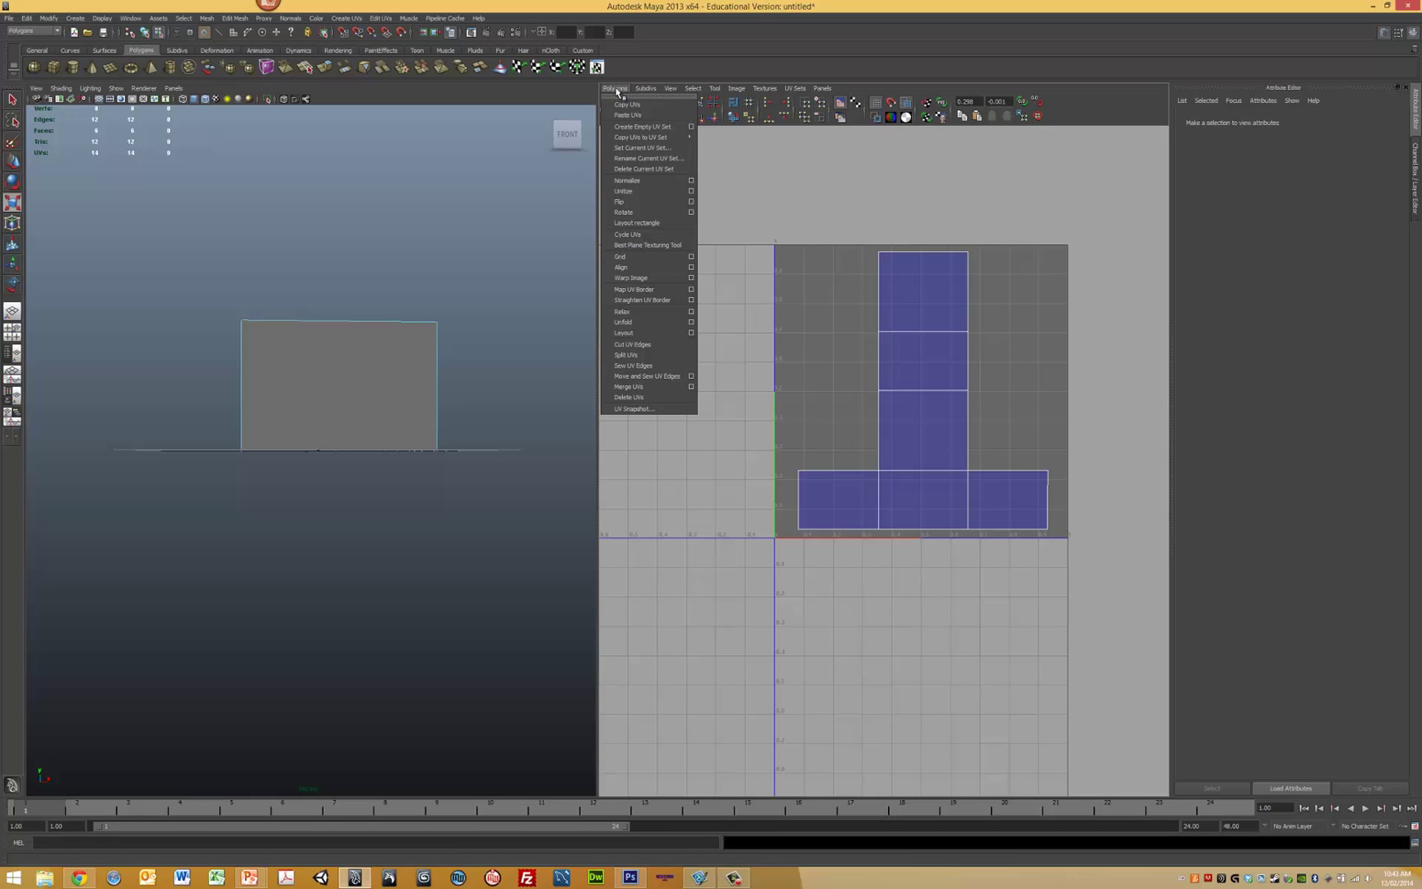
pyautogui.click(638, 408)
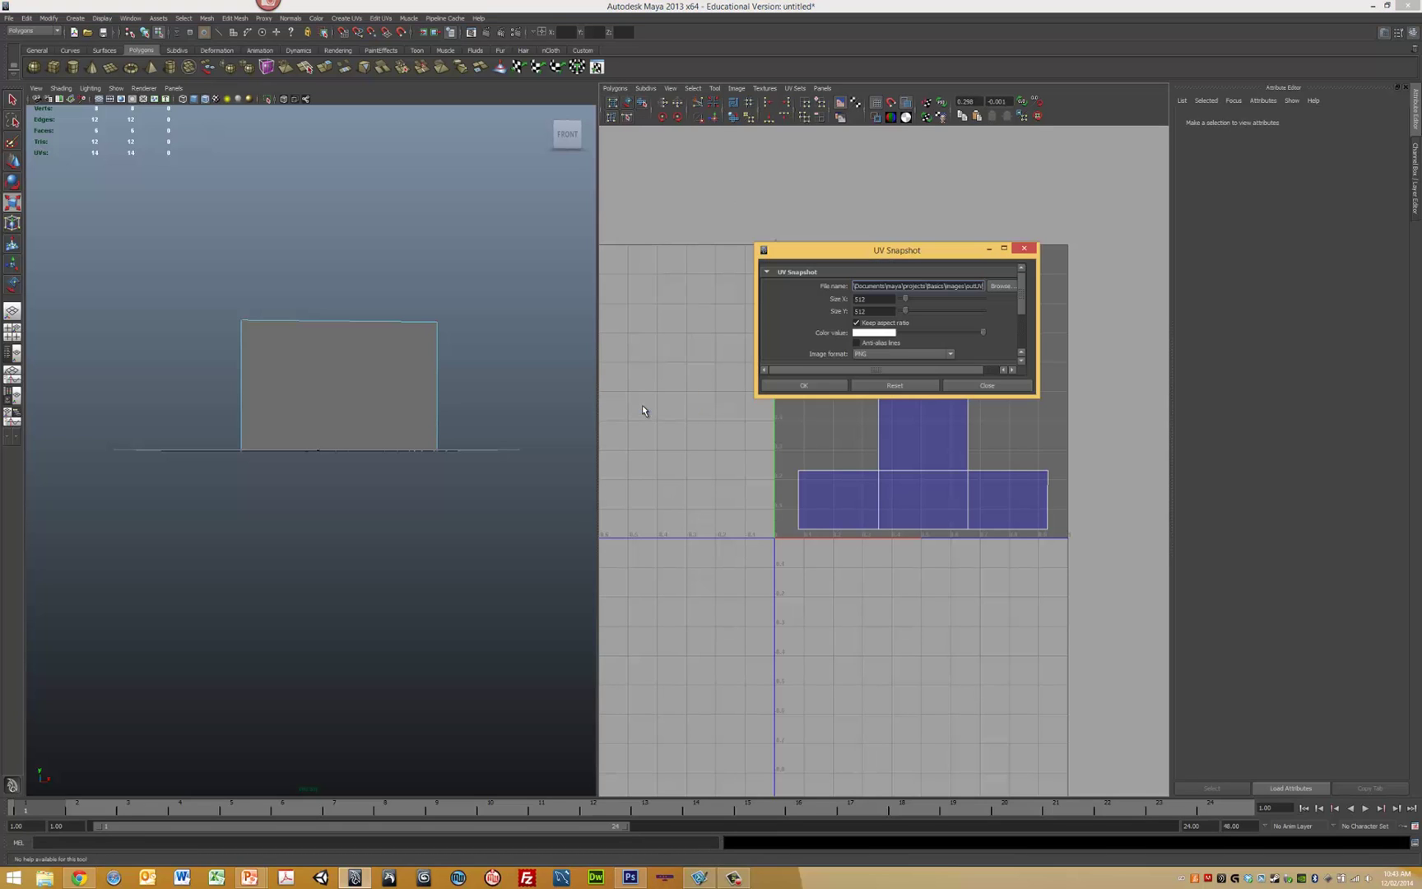
pyautogui.click(979, 385)
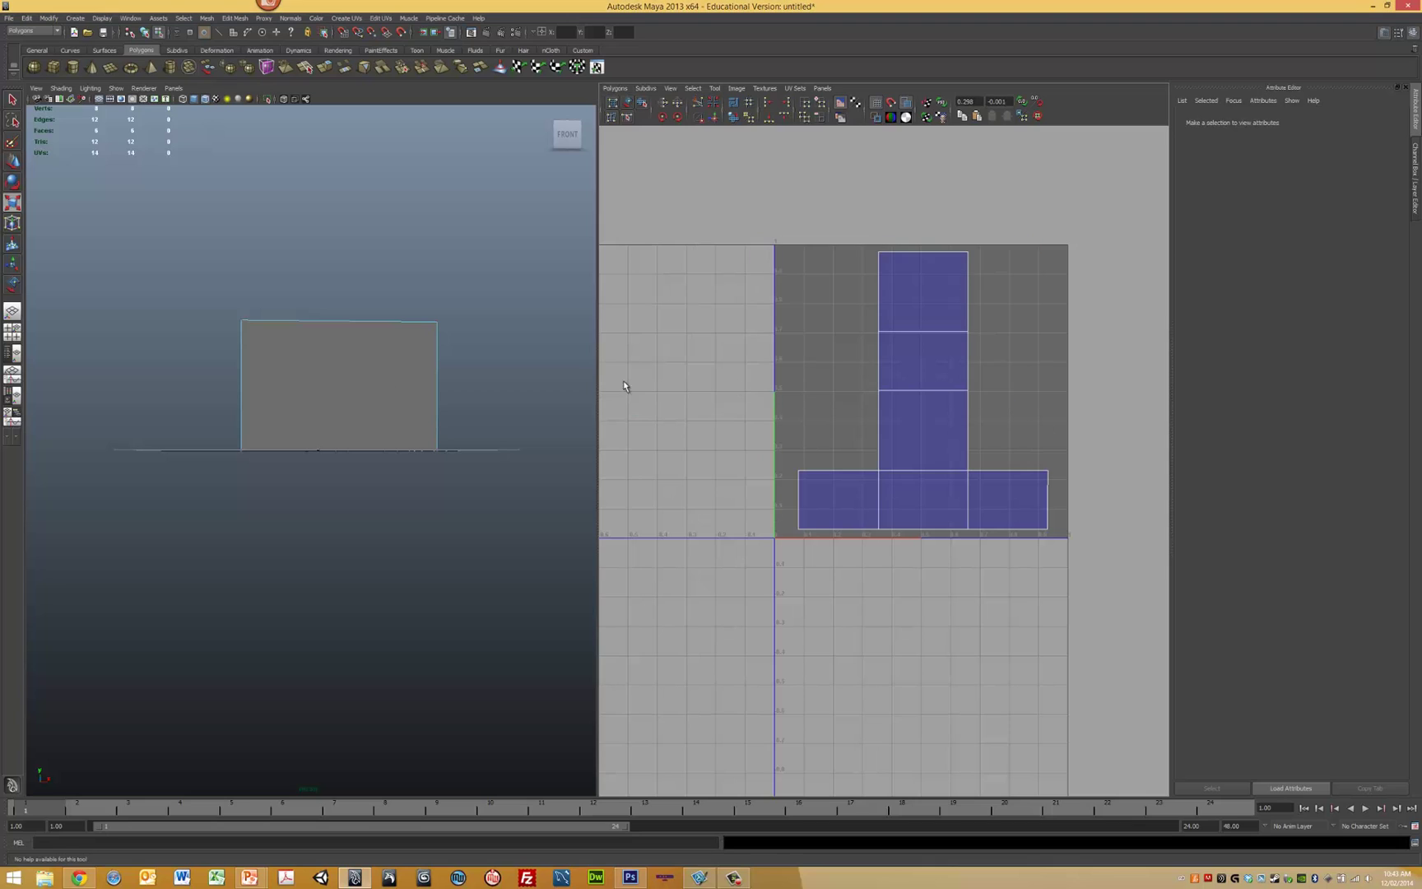
pyautogui.rightClick(365, 369)
pyautogui.click(349, 365)
pyautogui.click(349, 363)
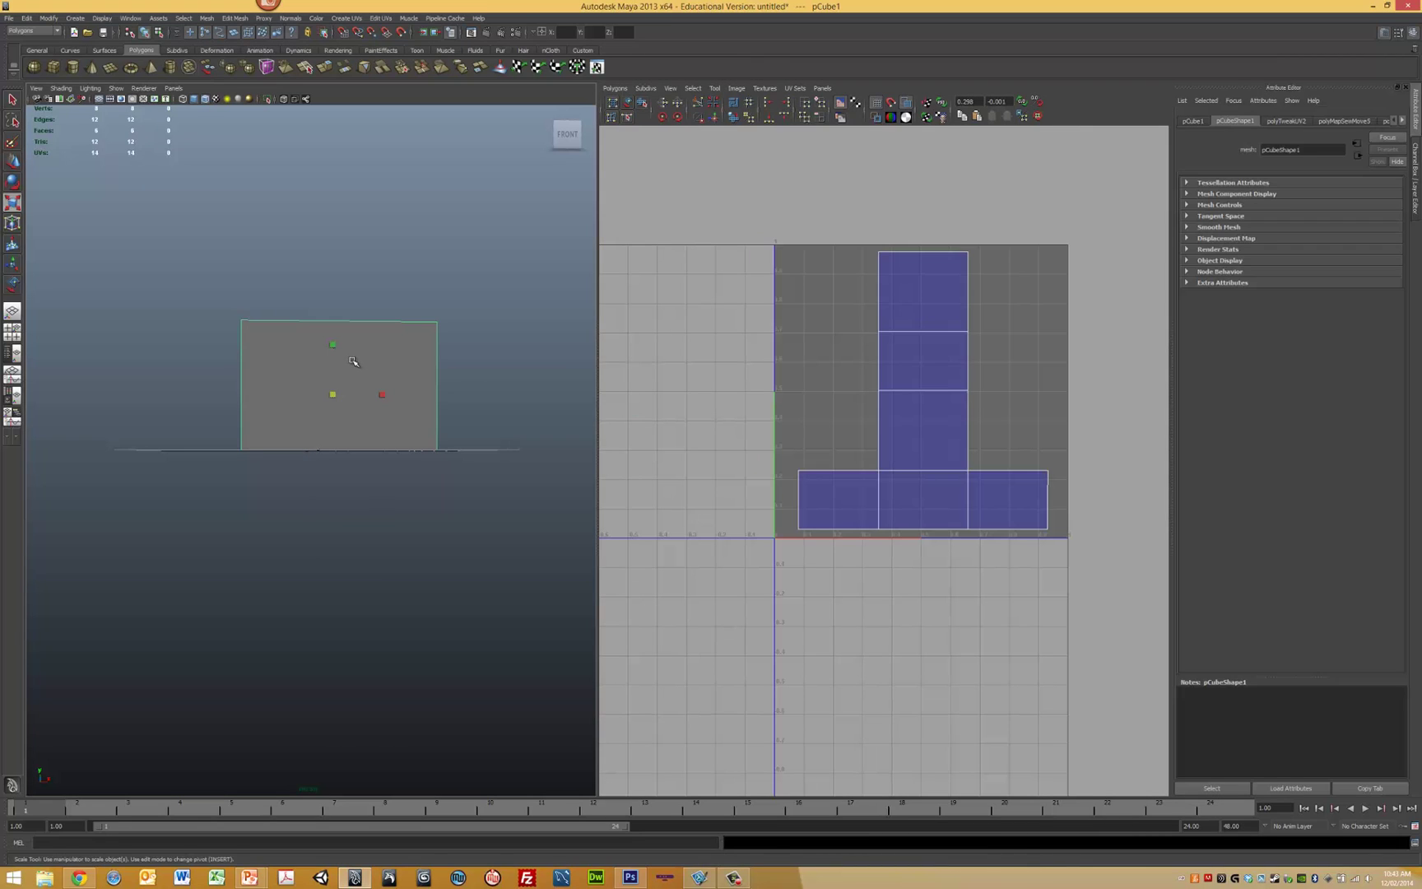
pyautogui.moveTo(353, 362); pyautogui.dragTo(365, 355, button='right')
pyautogui.click(366, 356)
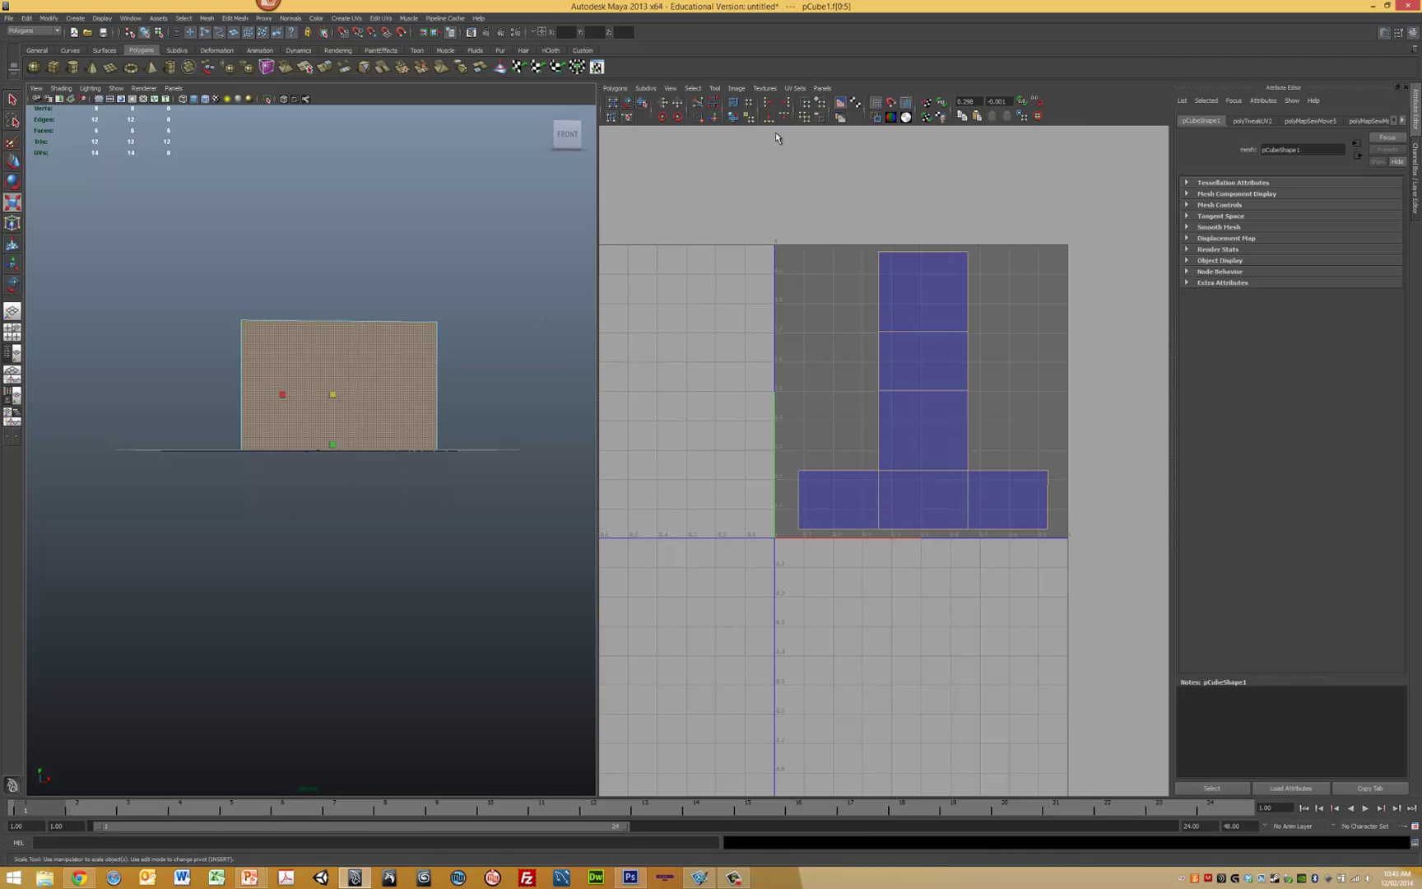
# Export a UV snapshot named box to the Desktop.
pyautogui.click(616, 89)
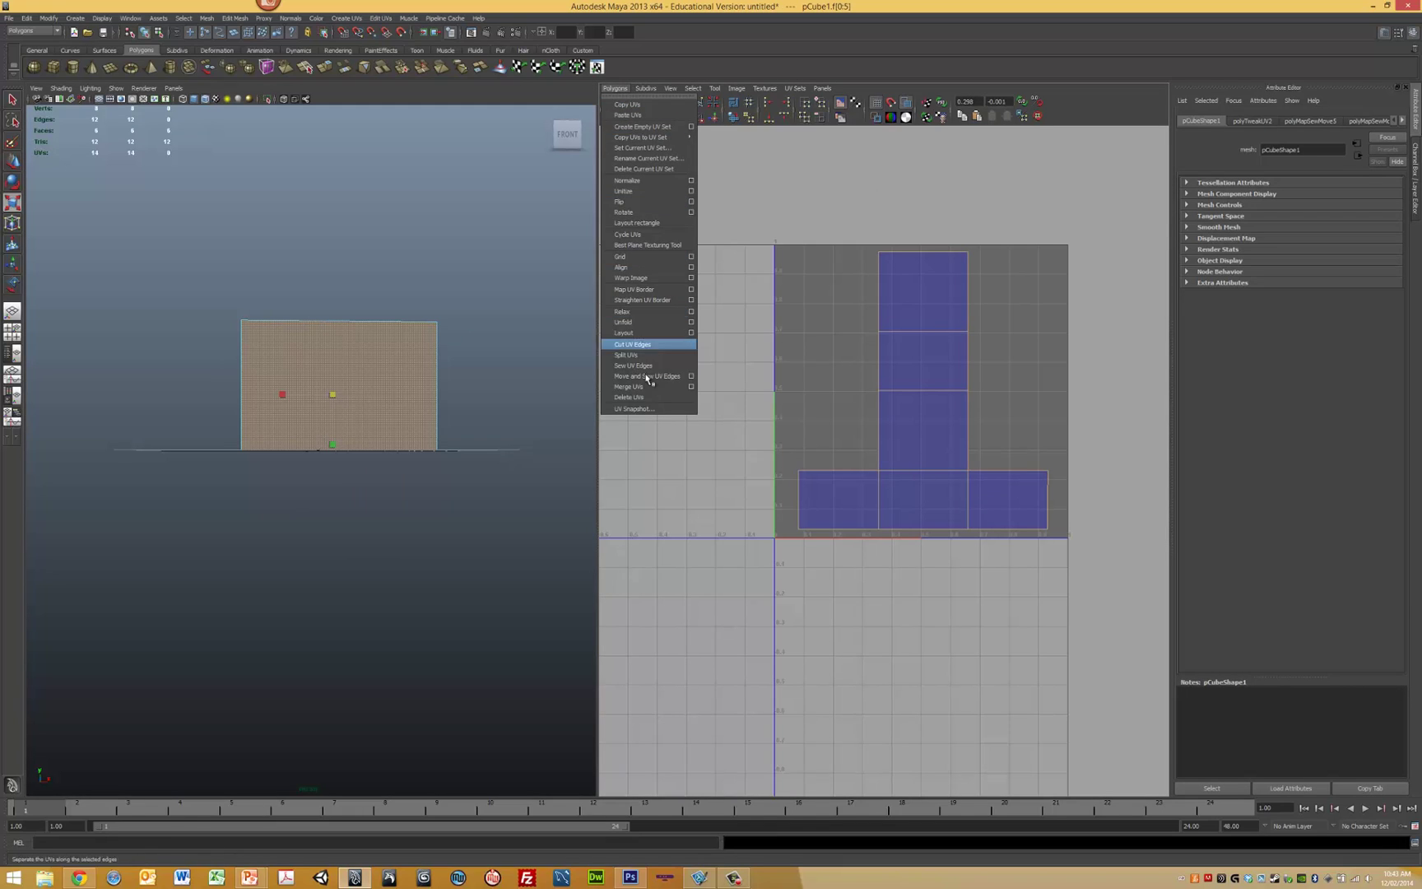
pyautogui.click(641, 408)
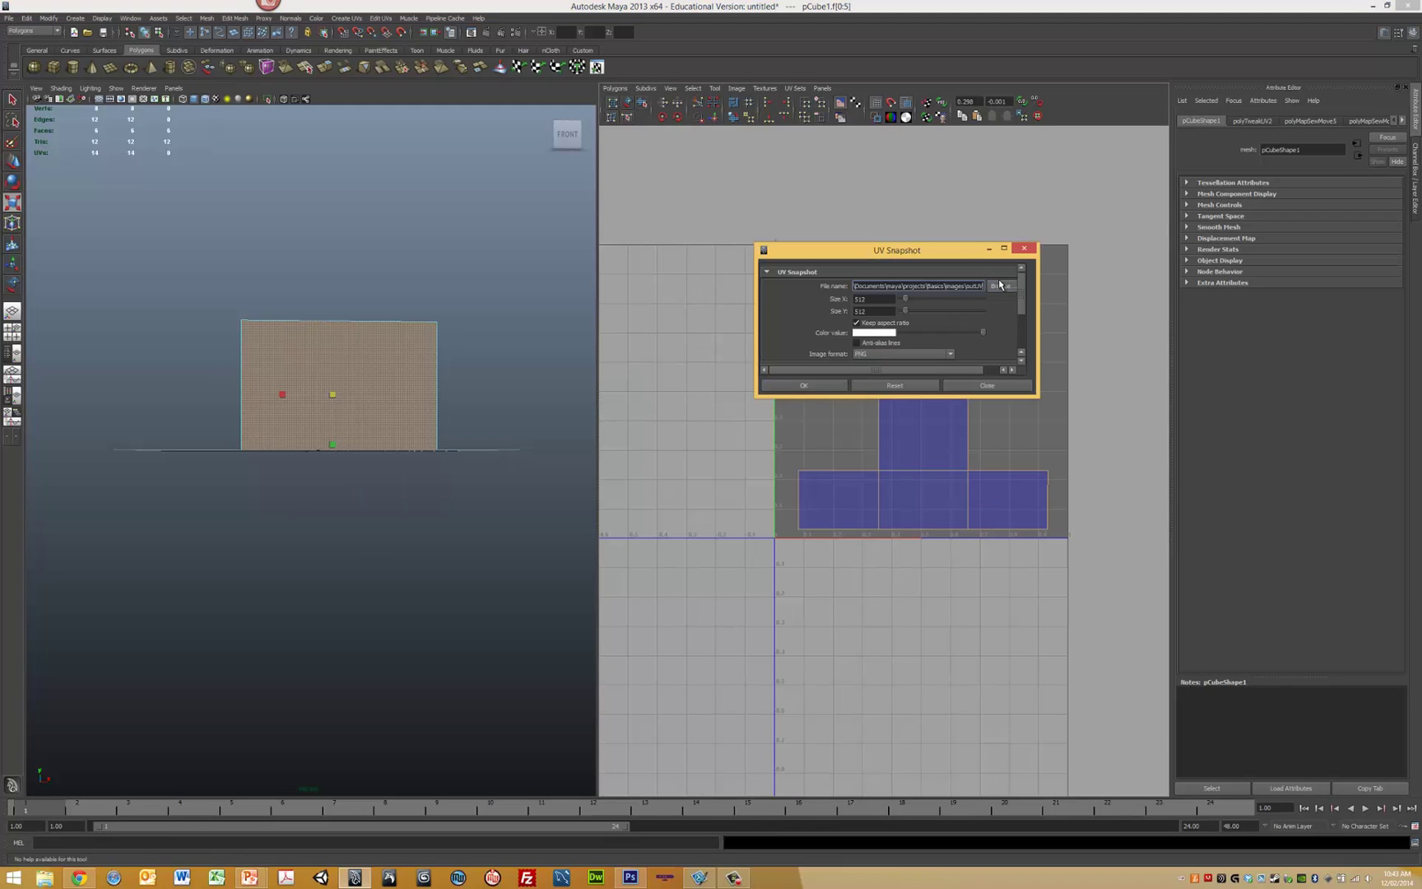
pyautogui.click(1000, 285)
pyautogui.click(525, 269)
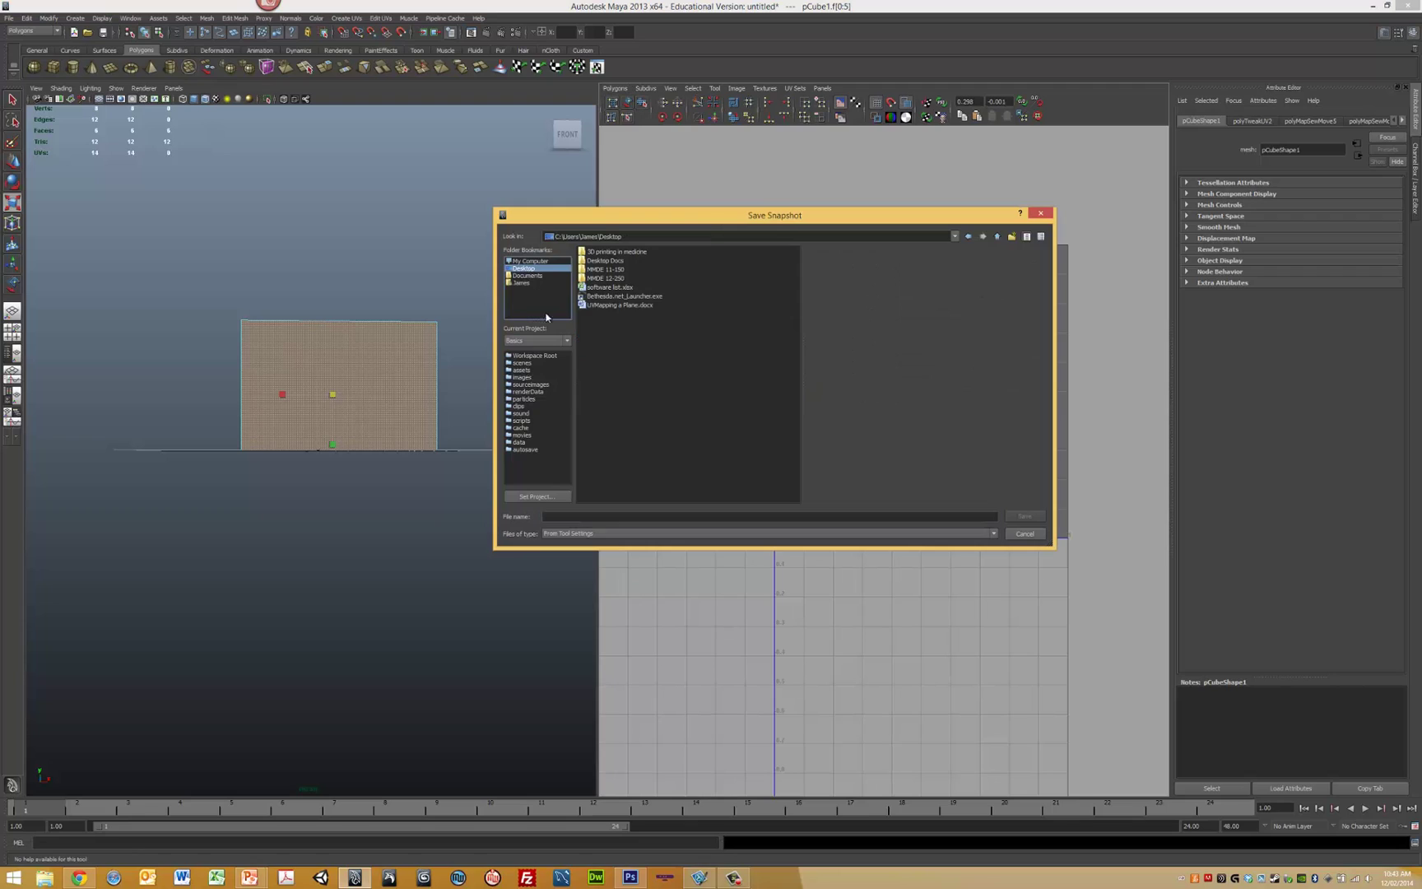
pyautogui.click(593, 519)
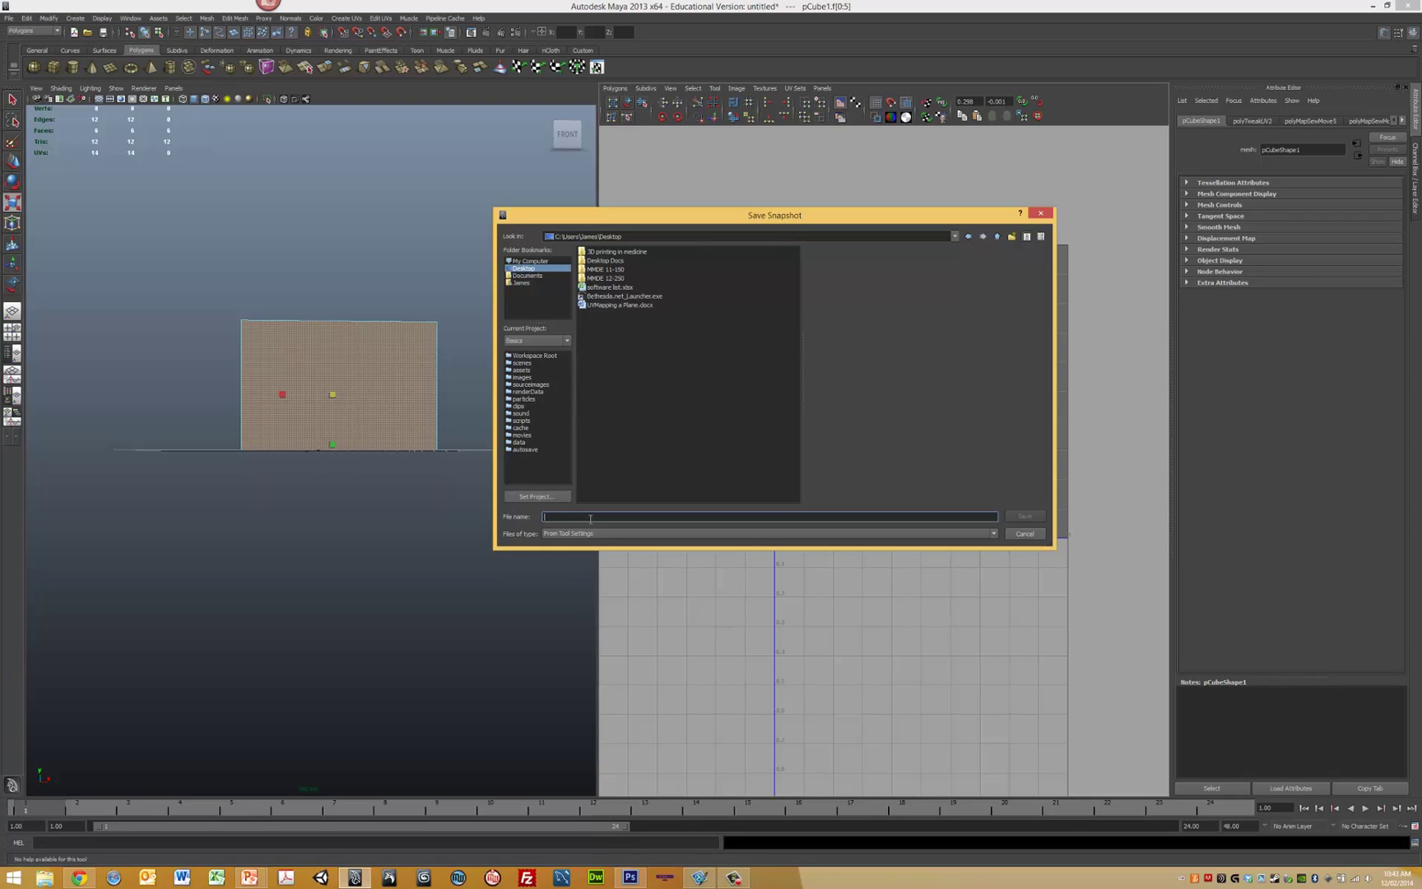
pyautogui.write('boxUV')
pyautogui.click(1033, 517)
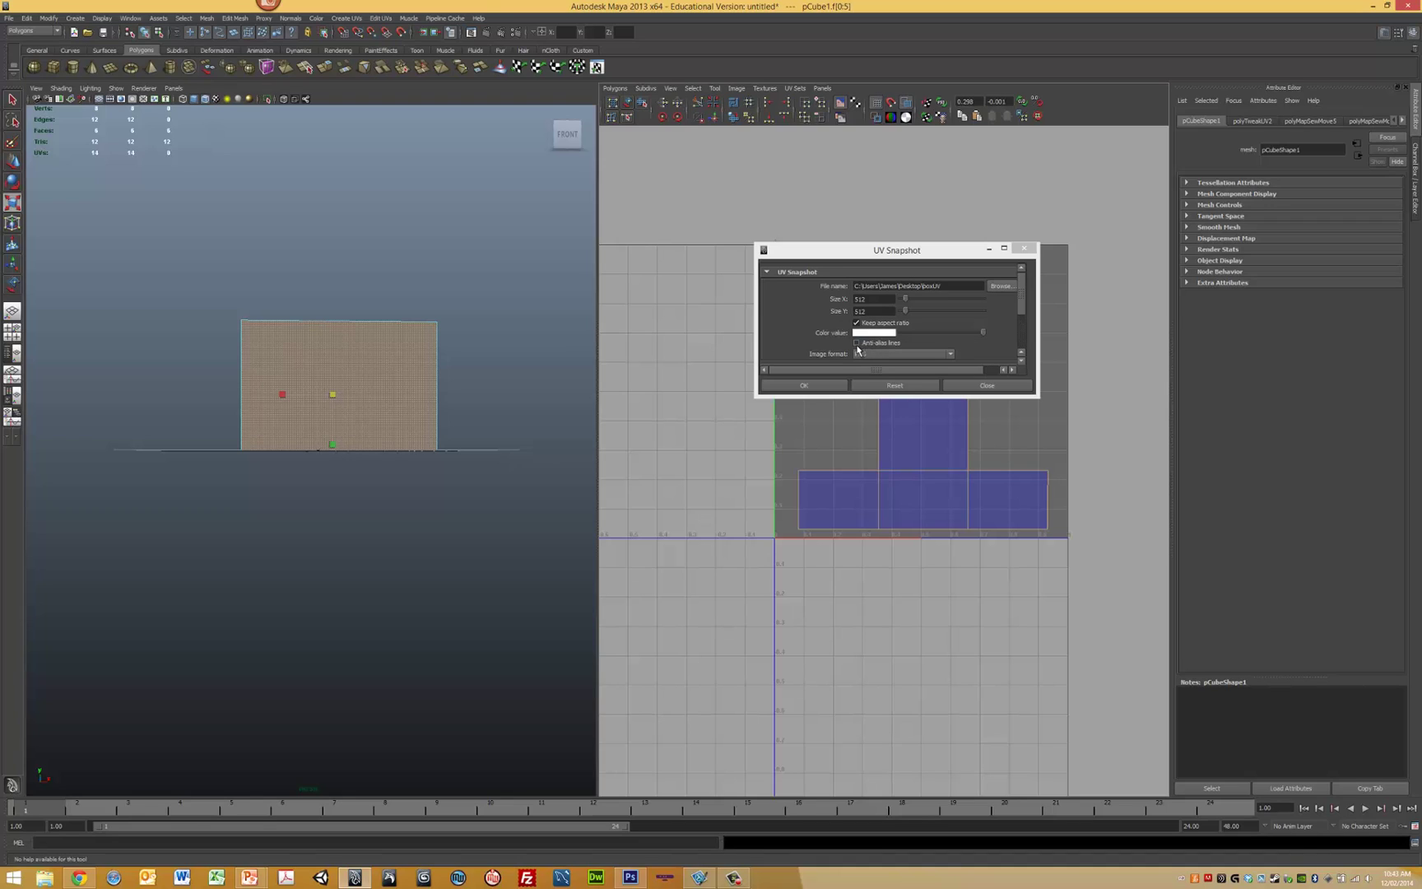
pyautogui.click(812, 386)
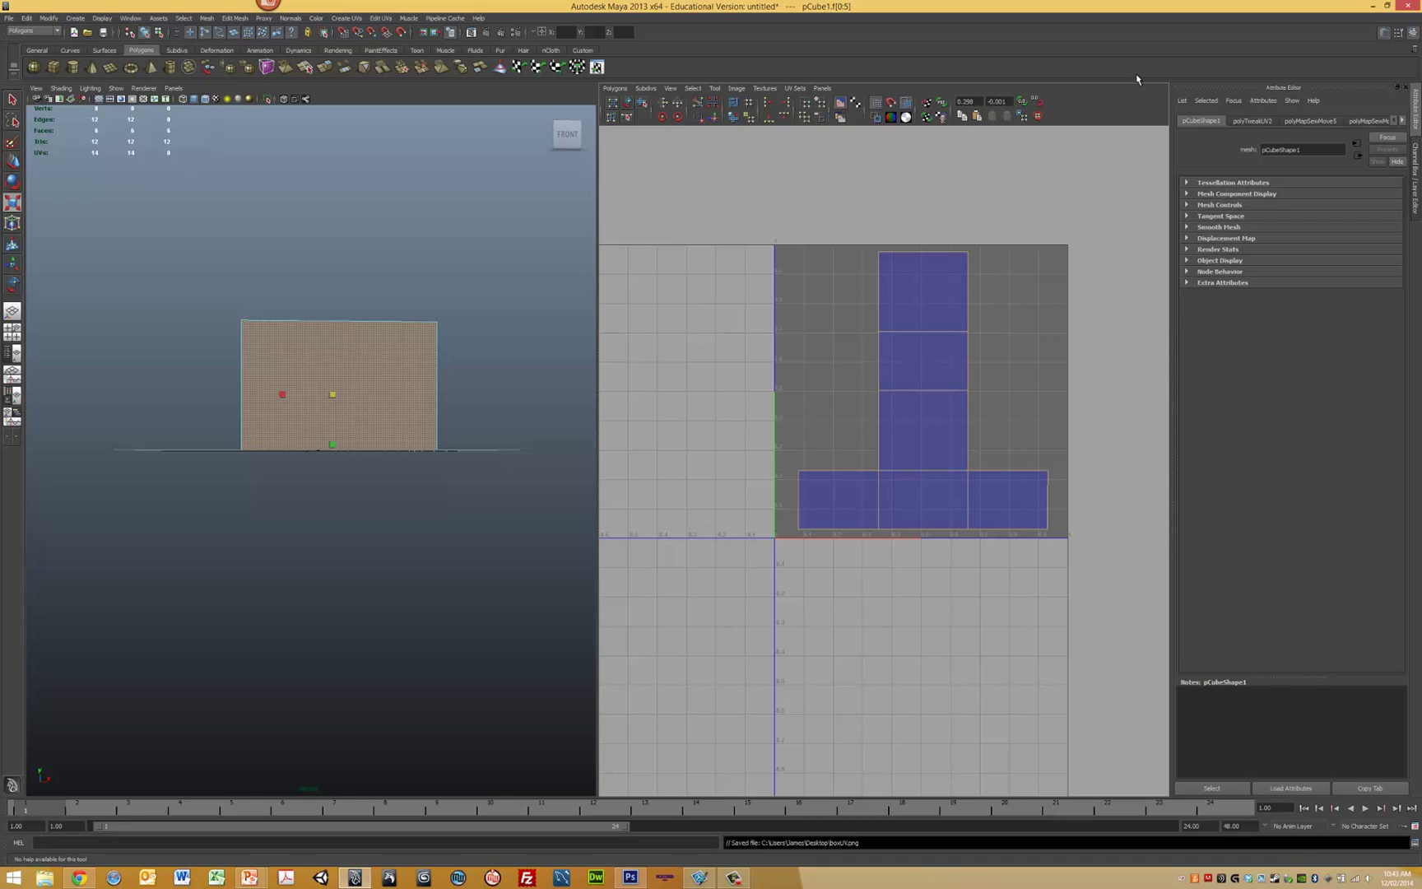
# Open the boxUV.png snapshot in Photoshop with the window maximised.
pyautogui.click(1370, 5)
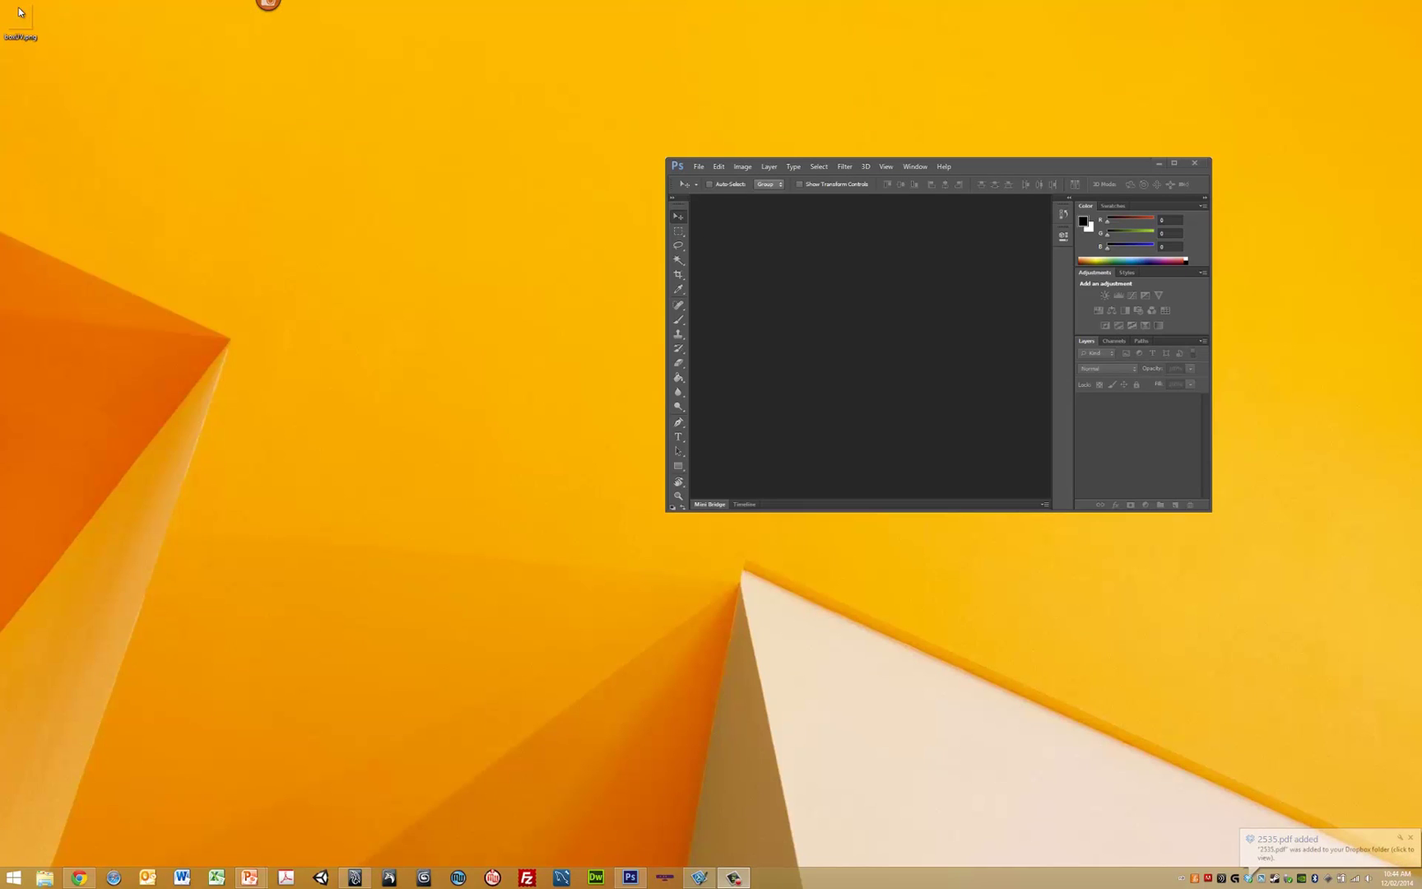
pyautogui.moveTo(529, 301); pyautogui.dragTo(876, 323)
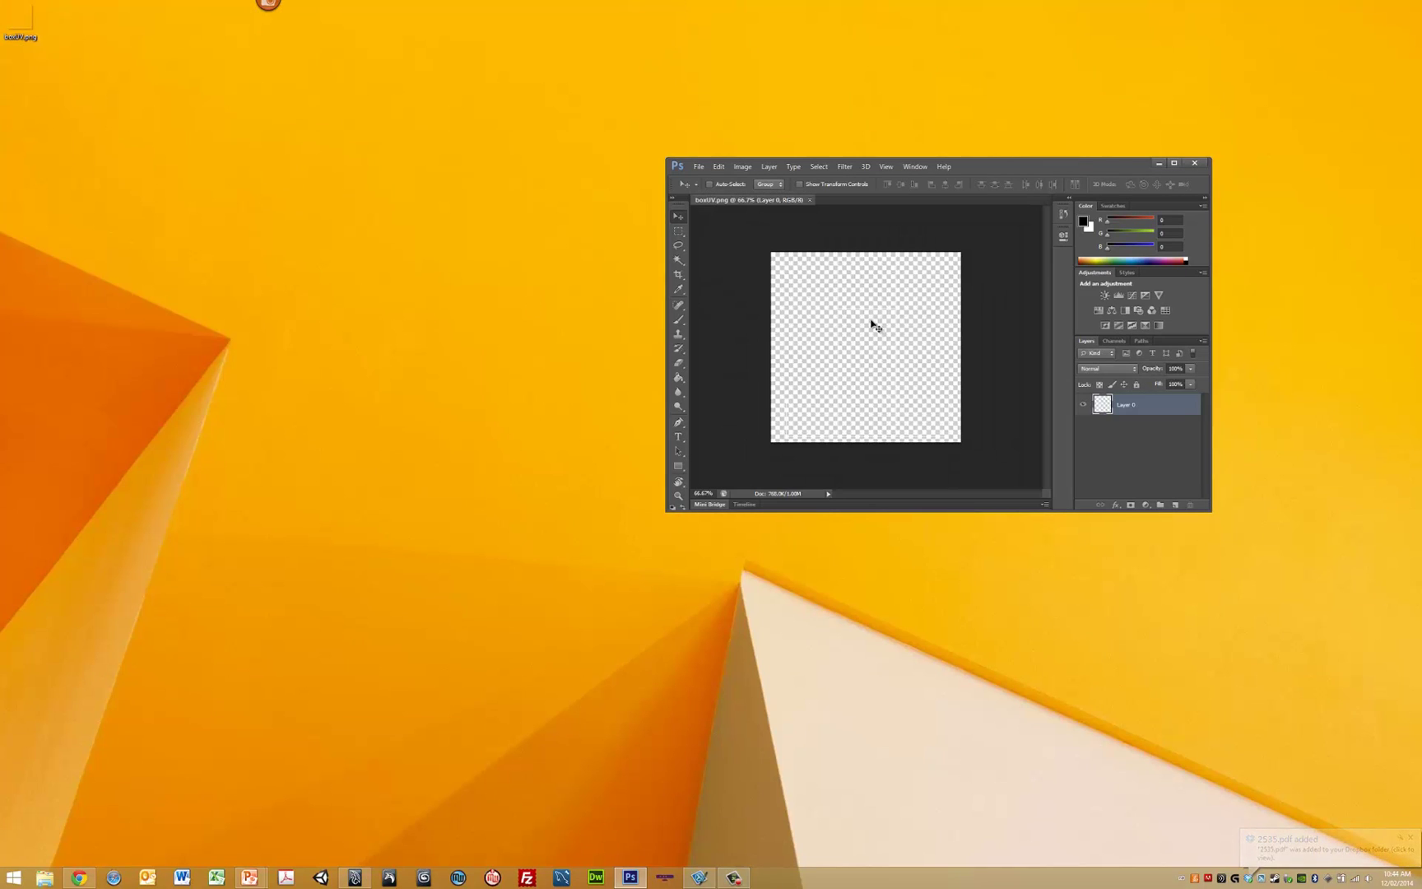
pyautogui.click(1175, 163)
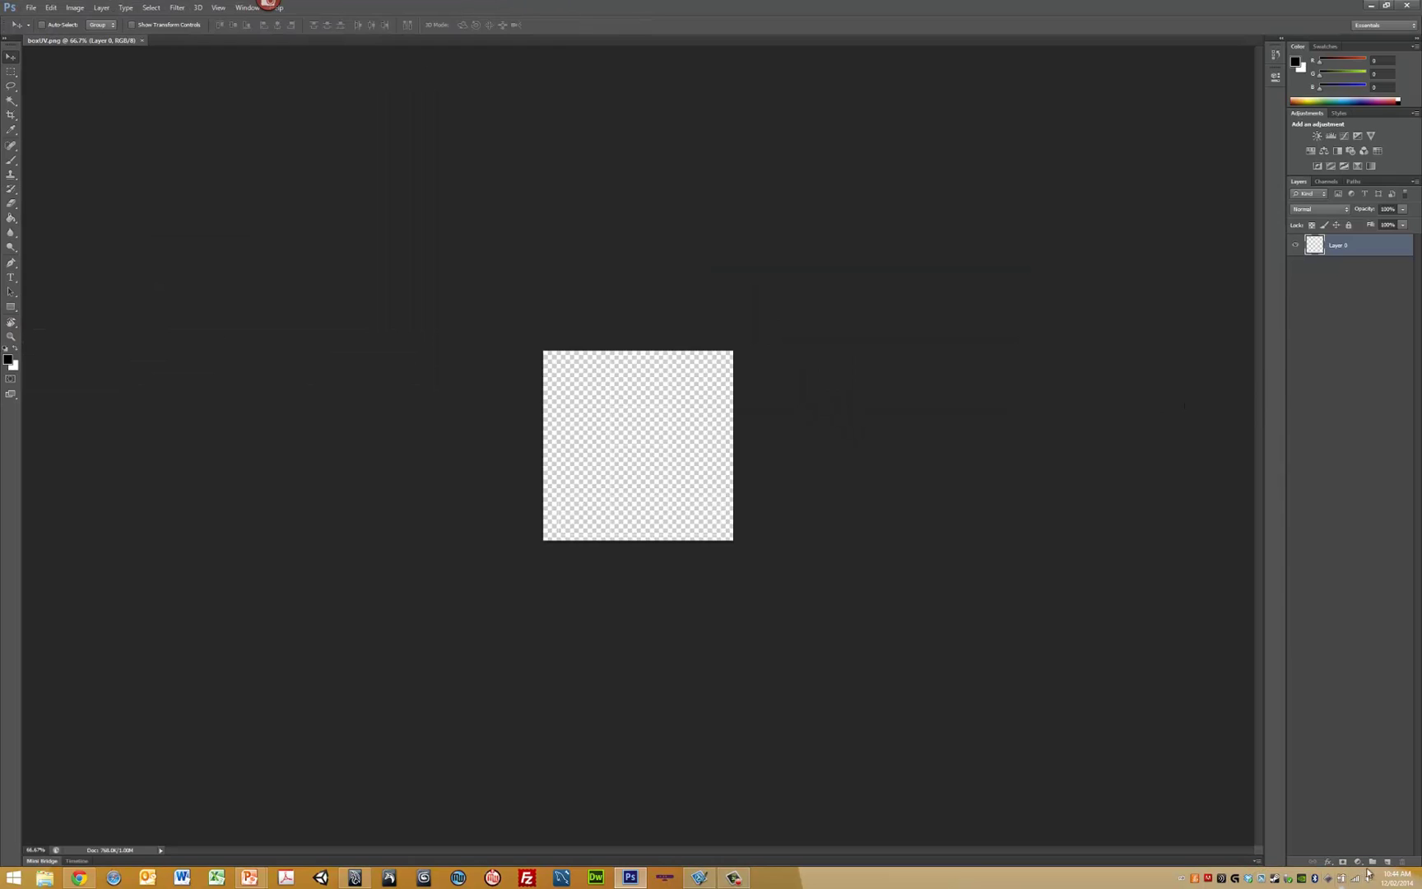
# Add a new layer named Background and rename Layer 0 to UV.
pyautogui.click(1386, 861)
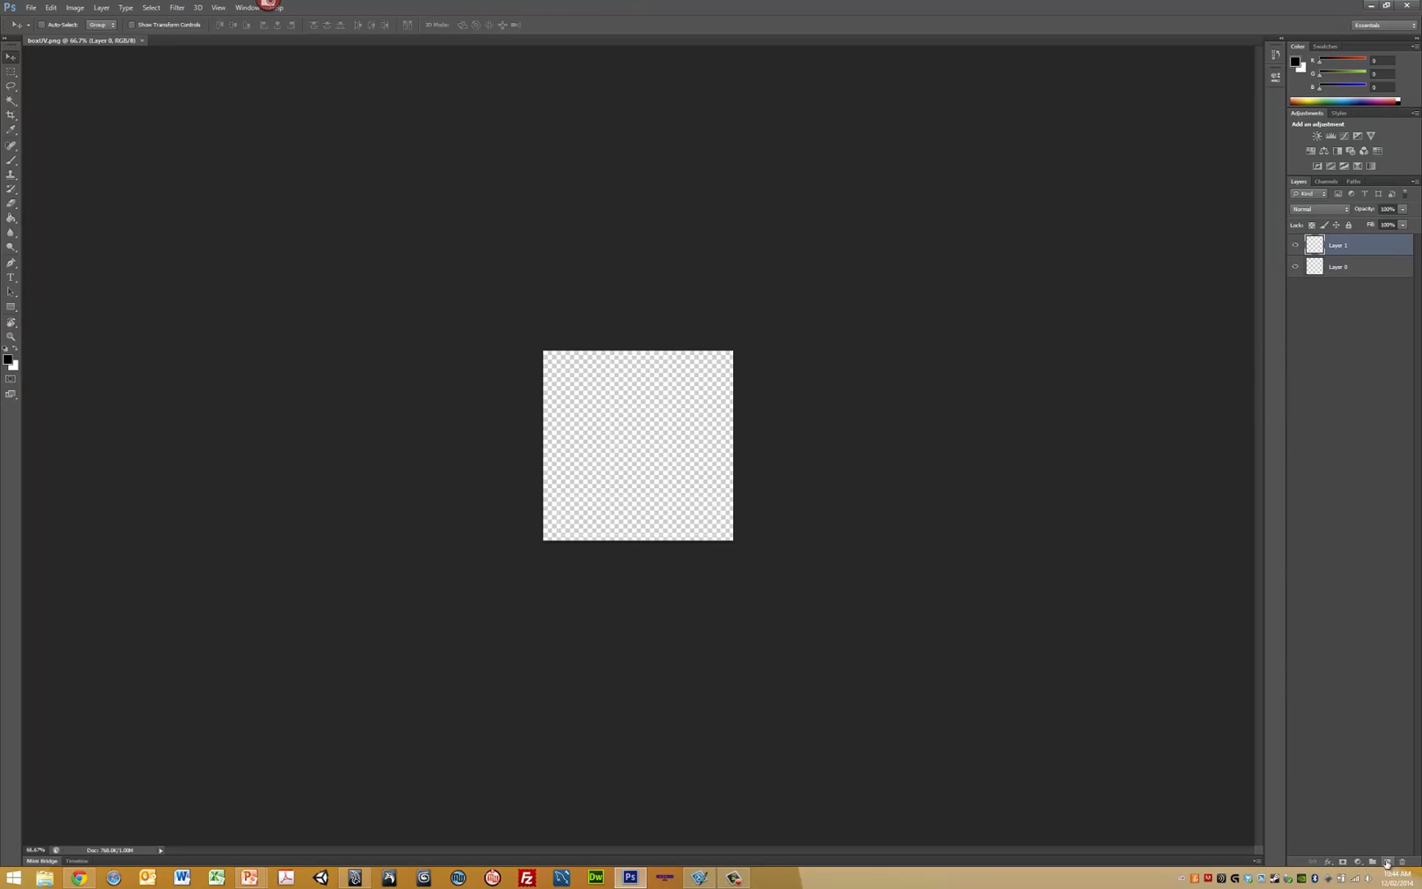
pyautogui.doubleClick(1348, 244)
pyautogui.write('Background')
pyautogui.doubleClick(1337, 268)
pyautogui.write('UV')
pyautogui.press('Return')
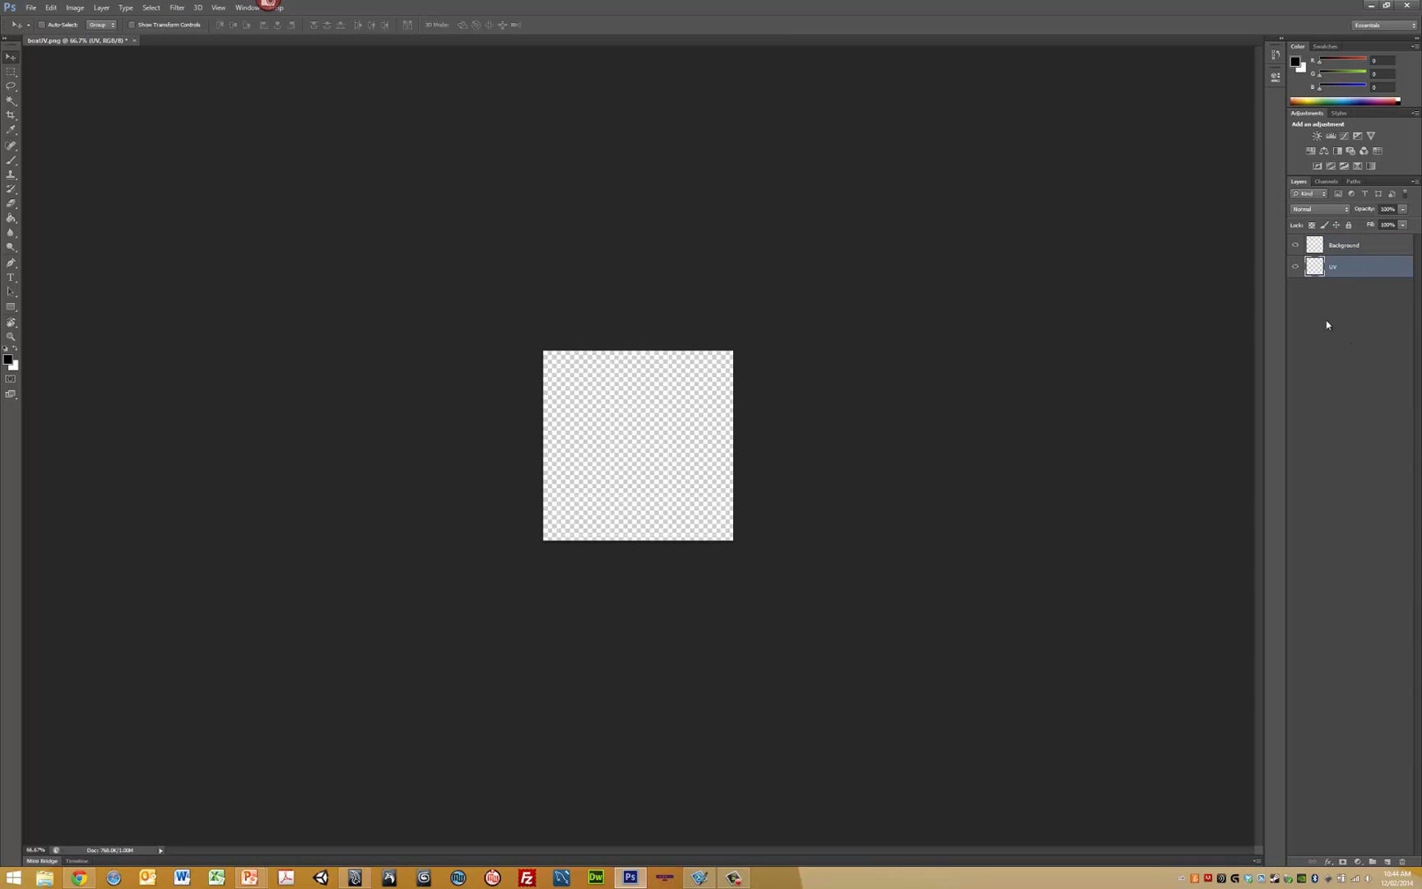
# Fill the Background layer black with the Paint Bucket and move UV above it.
pyautogui.click(1344, 245)
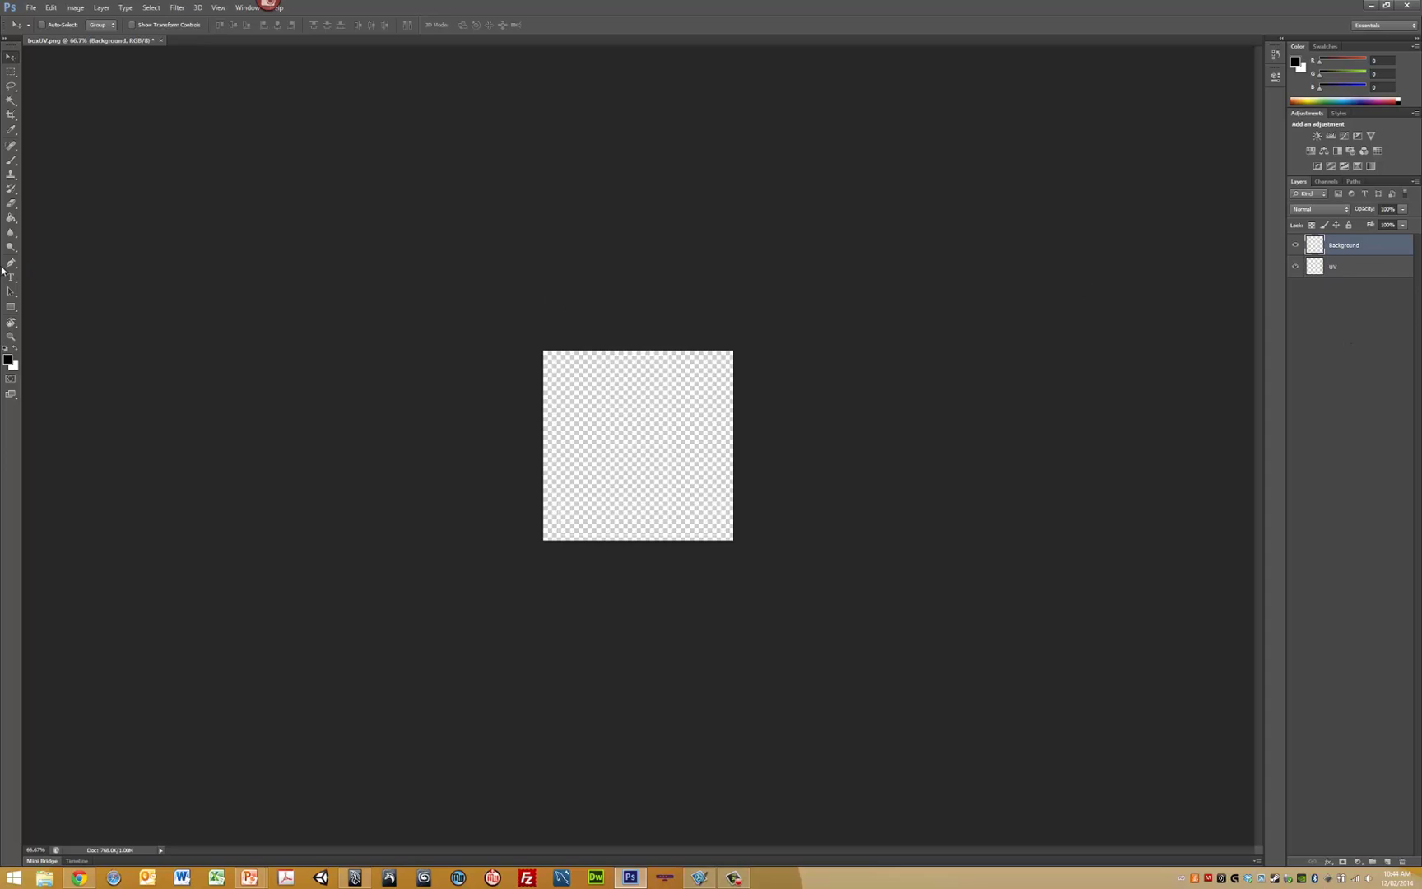
pyautogui.click(12, 218)
pyautogui.click(581, 441)
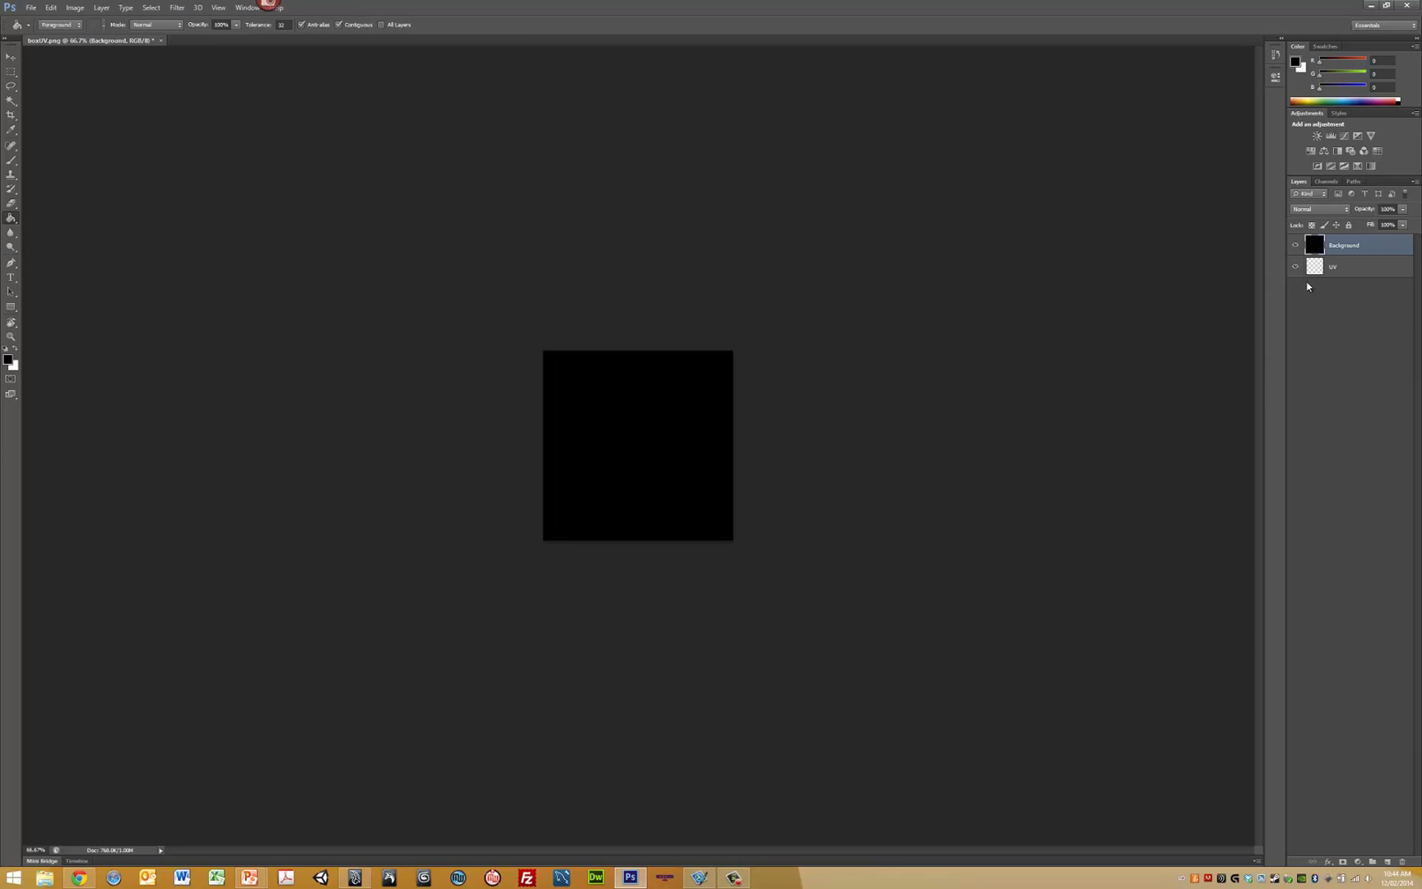
pyautogui.moveTo(1332, 260); pyautogui.dragTo(1335, 245)
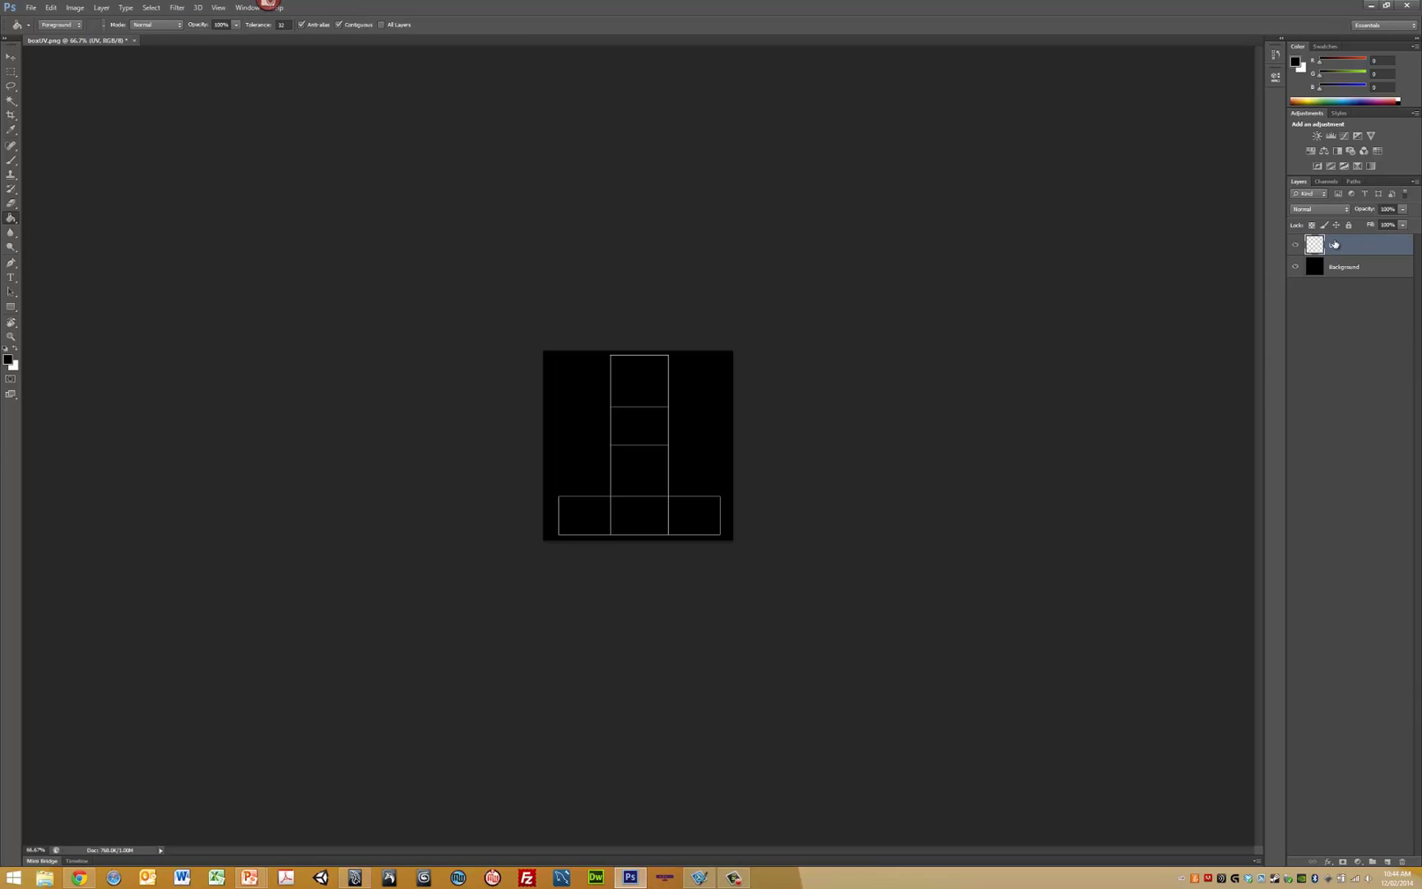
# Add a Texture layer and place it between UV and Background.
pyautogui.click(1389, 862)
pyautogui.doubleClick(1342, 245)
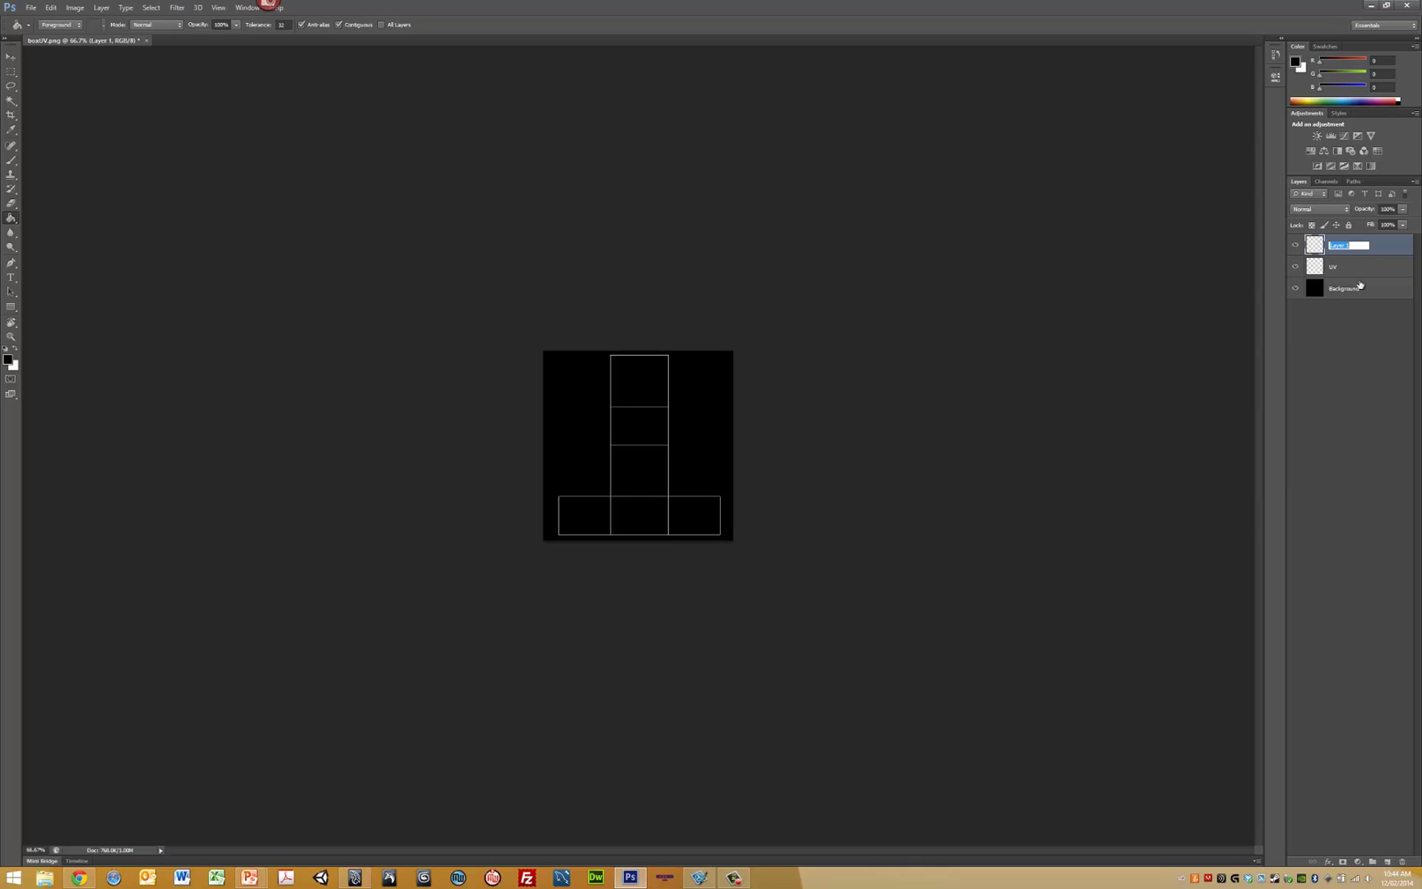
pyautogui.write('Texture')
pyautogui.press('Return')
pyautogui.moveTo(1336, 252); pyautogui.dragTo(1337, 278)
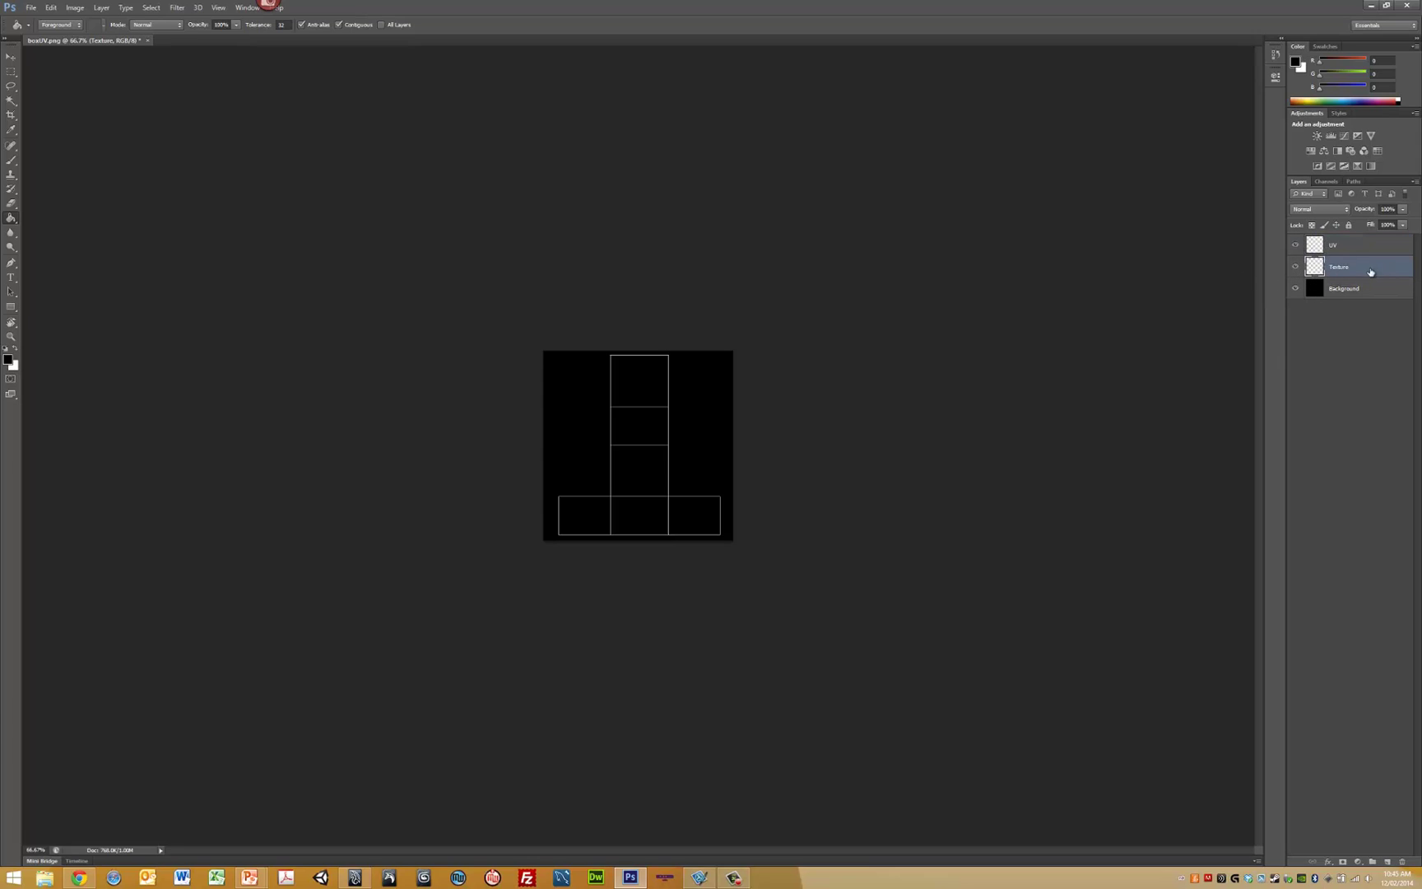
# Select the Brush Tool with a bright yellow (ffcc00) foreground colour.
pyautogui.click(13, 161)
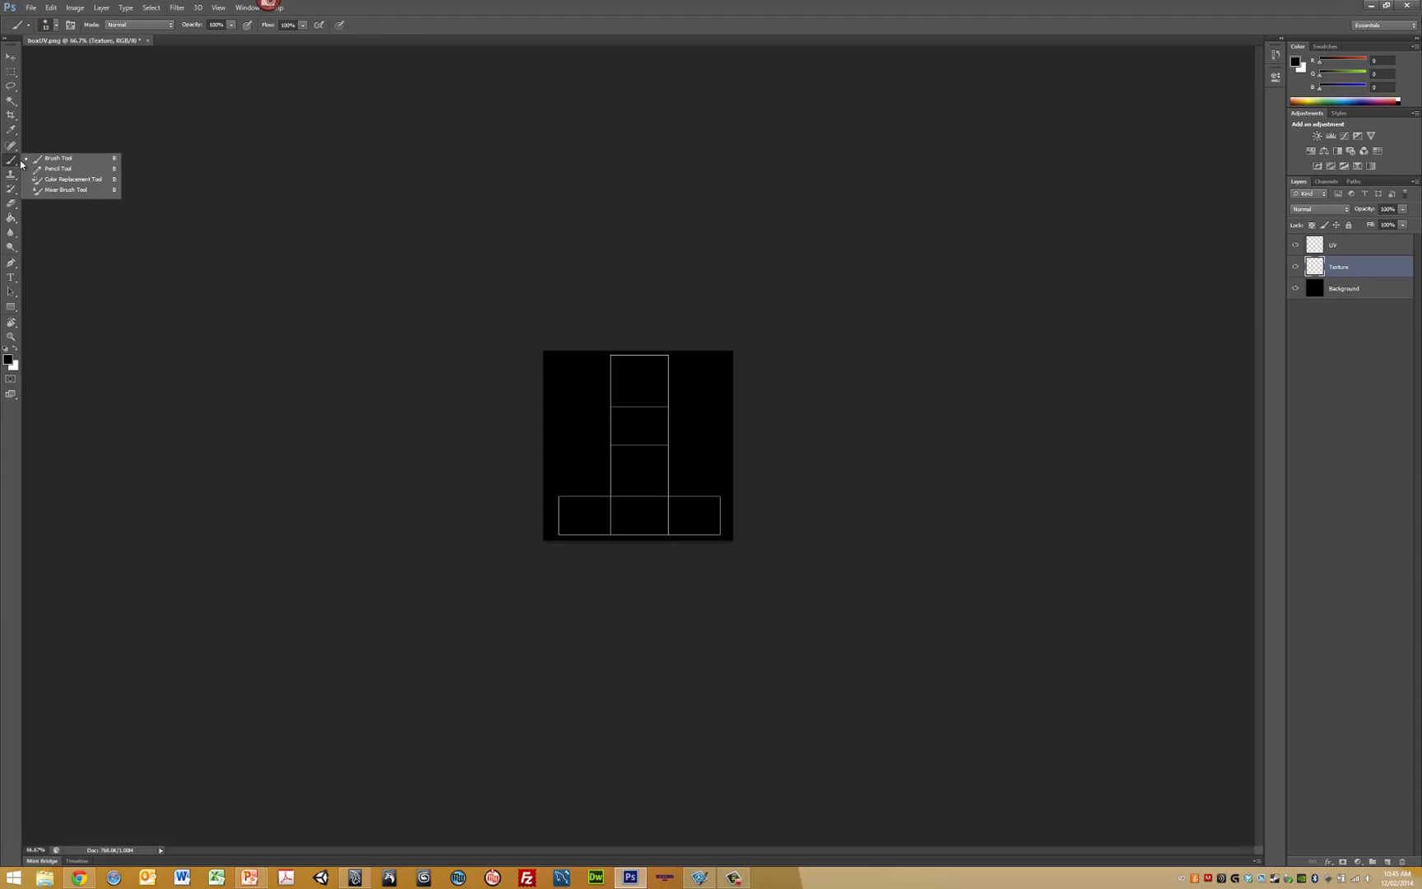
pyautogui.click(58, 158)
pyautogui.click(1297, 62)
pyautogui.moveTo(716, 428); pyautogui.dragTo(738, 406)
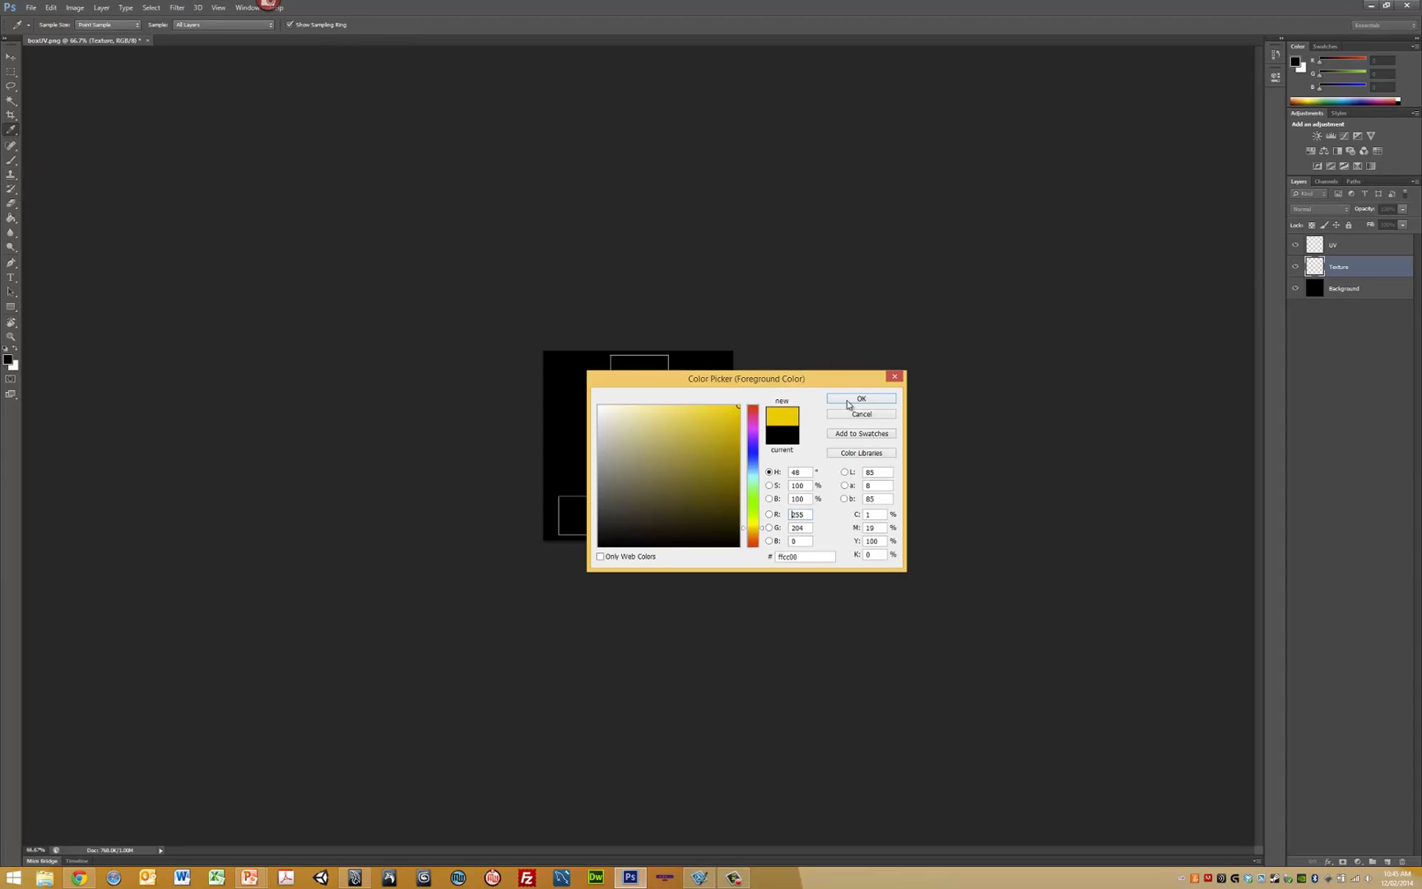
pyautogui.click(859, 399)
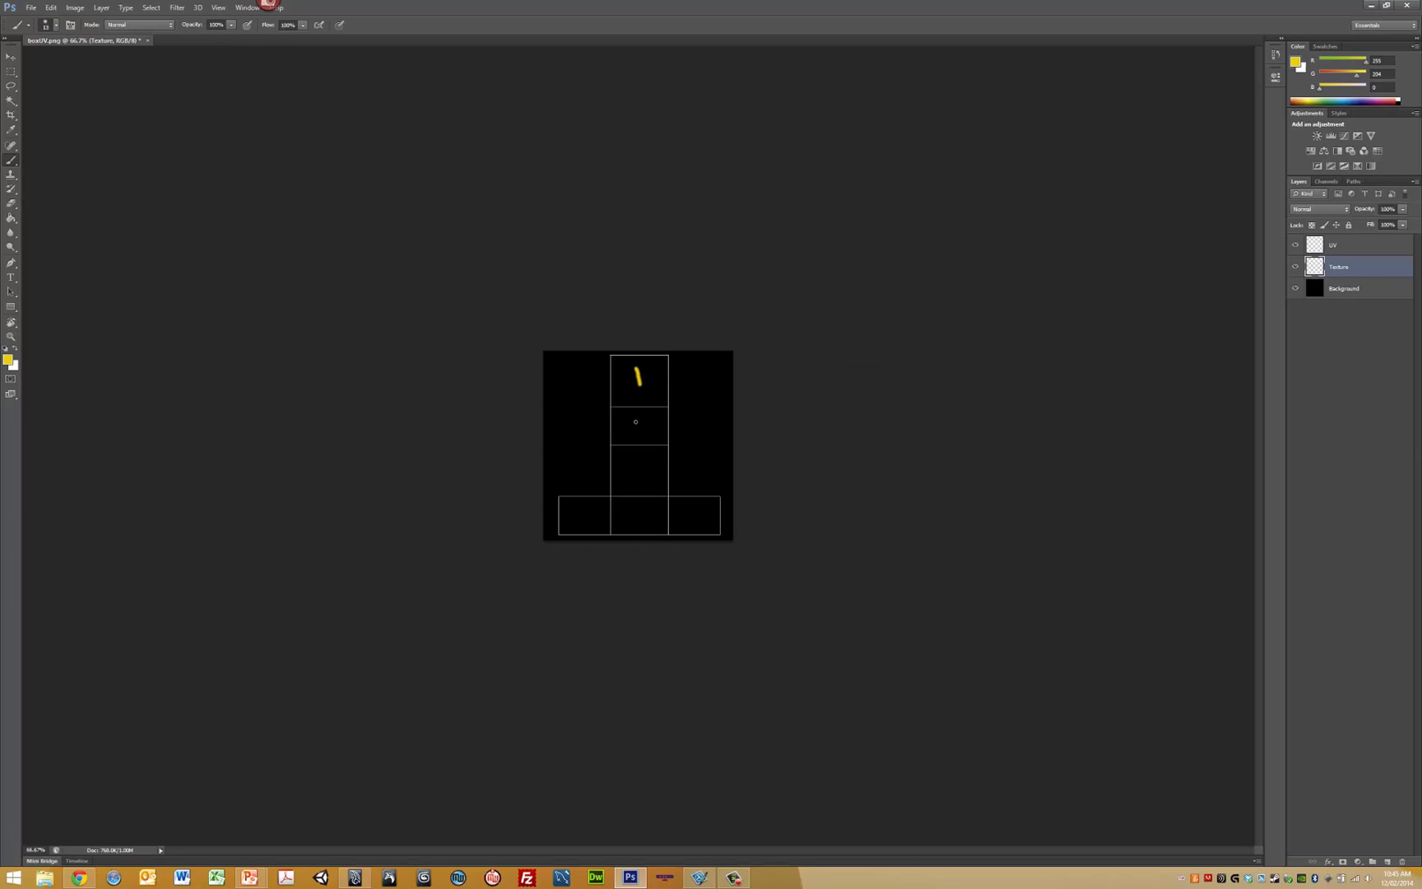
# Paint the yellow numbers on the Texture layer, then hide the UV and Background layers.
pyautogui.moveTo(633, 416)
pyautogui.mouseDown()
pyautogui.moveTo(638, 474)
pyautogui.moveTo(593, 519)
pyautogui.moveTo(638, 508)
pyautogui.moveTo(641, 523)
pyautogui.moveTo(651, 509)
pyautogui.moveTo(692, 519)
pyautogui.mouseUp()
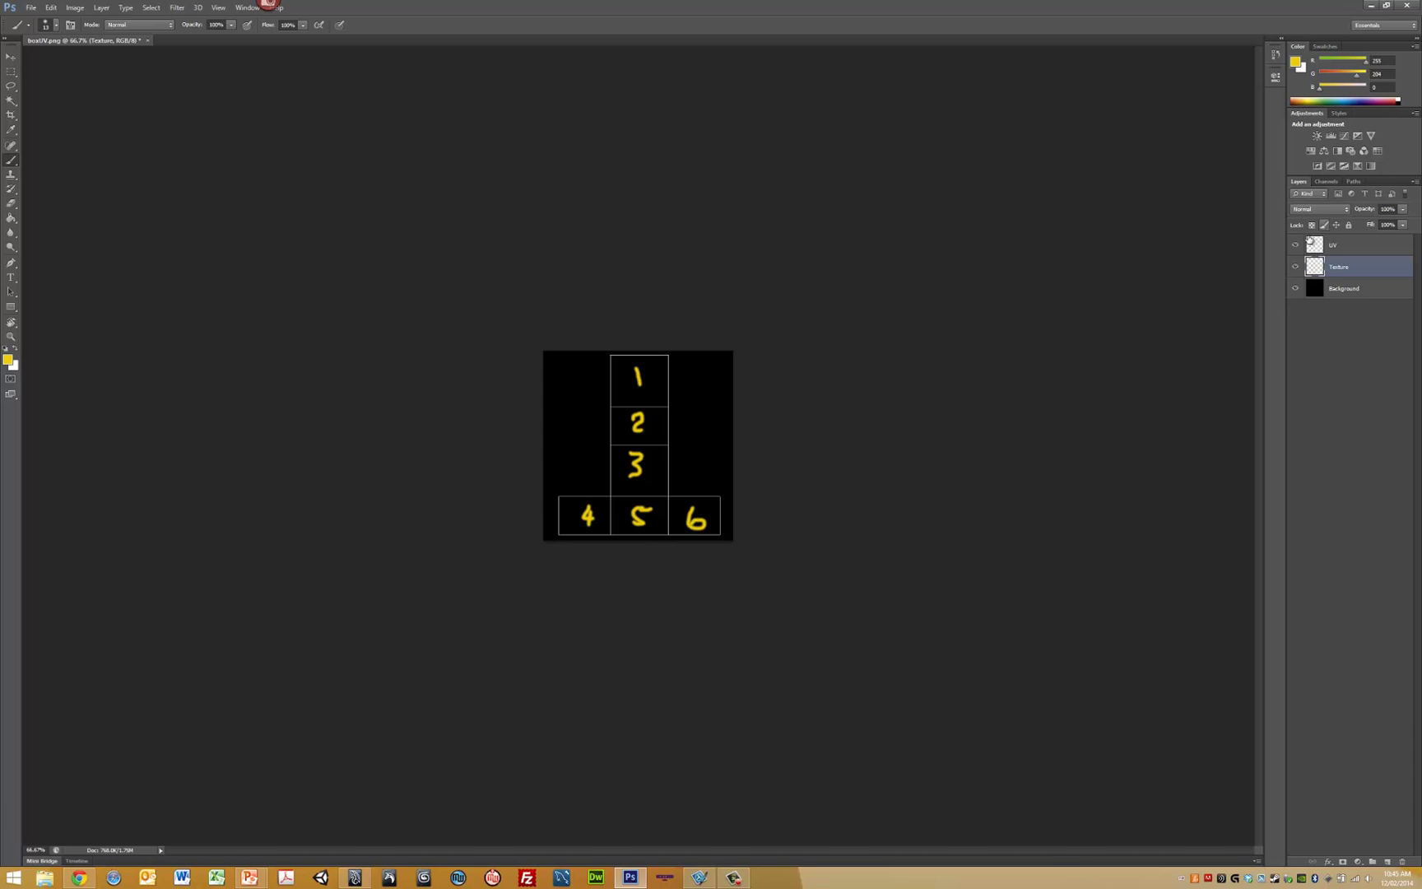
pyautogui.click(1296, 244)
pyautogui.click(1296, 289)
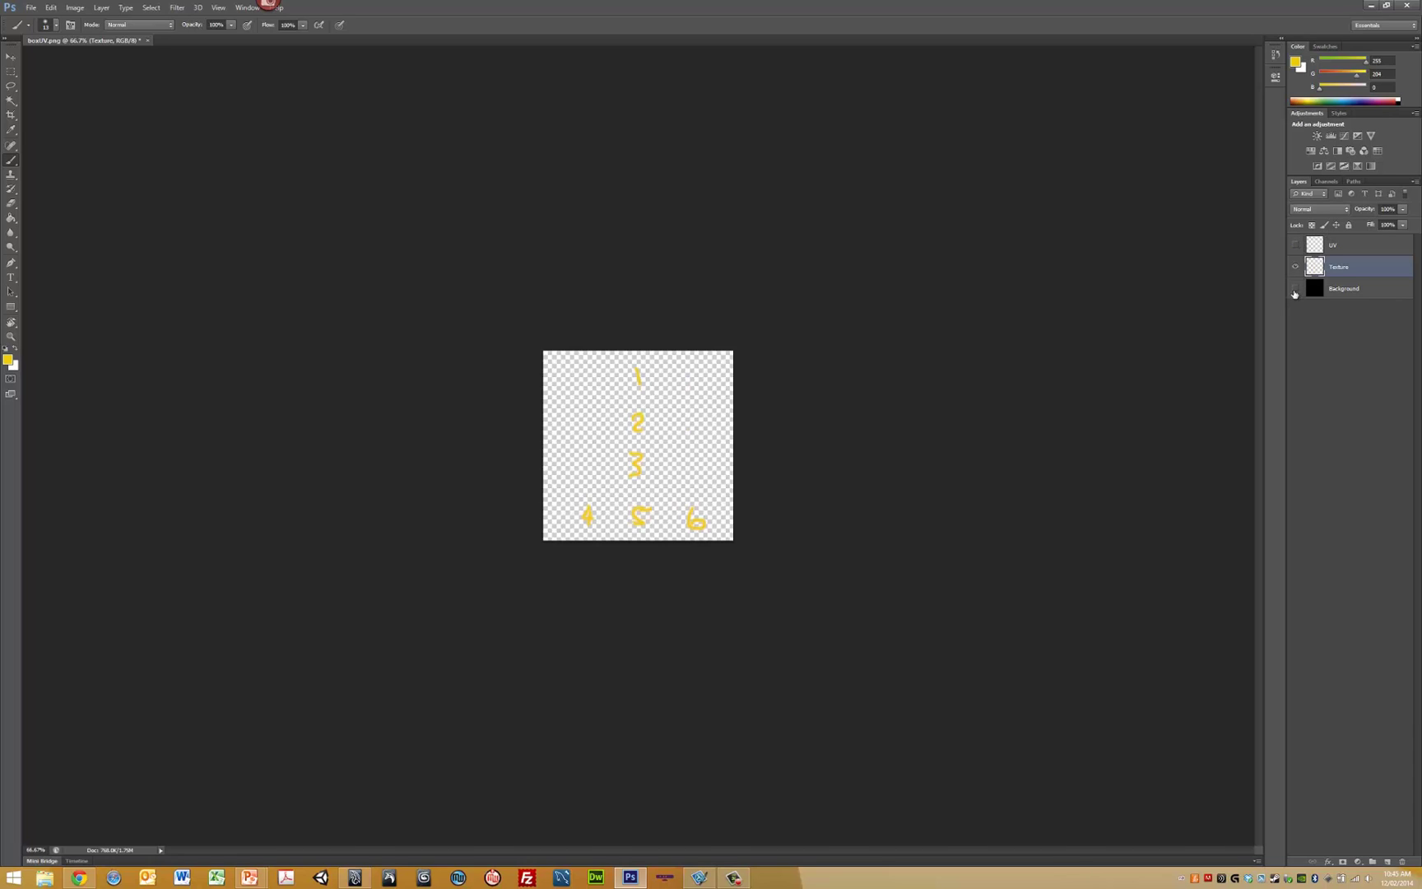
# Save a PNG copy named boxTexture to the Desktop, accepting the default PNG options.
pyautogui.click(31, 8)
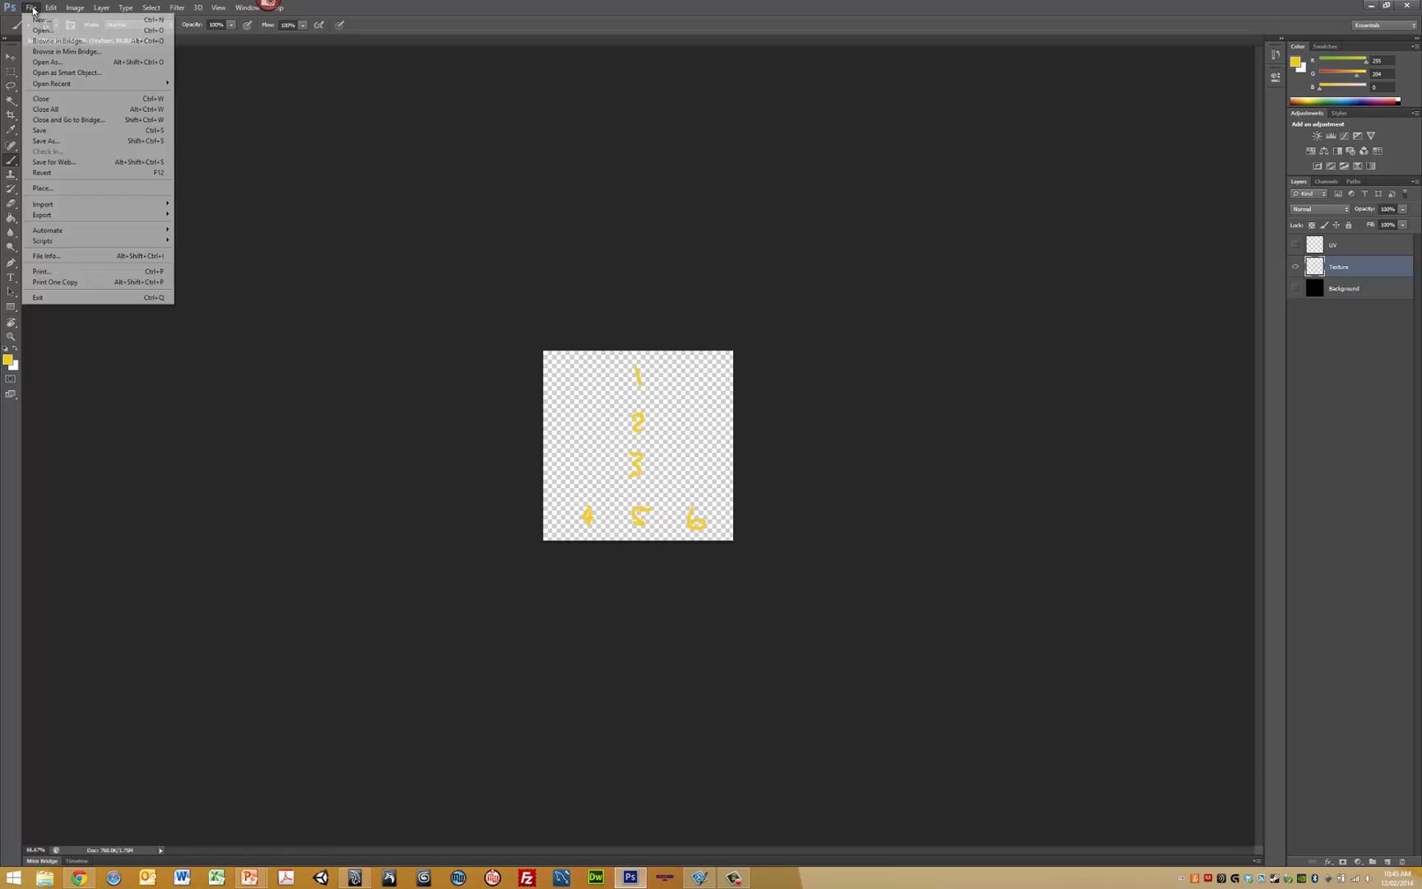
pyautogui.click(46, 141)
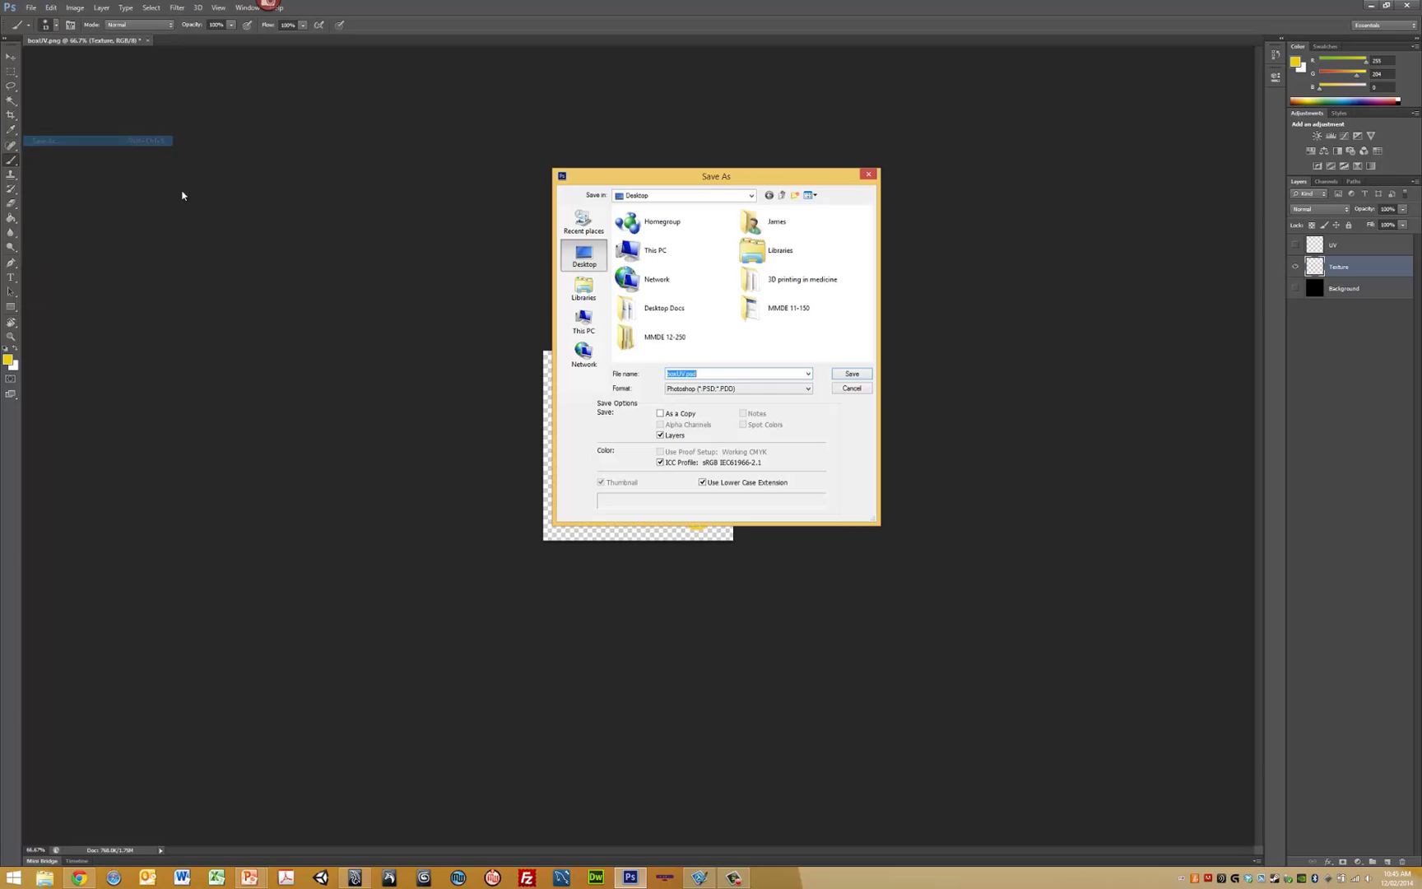
pyautogui.click(724, 390)
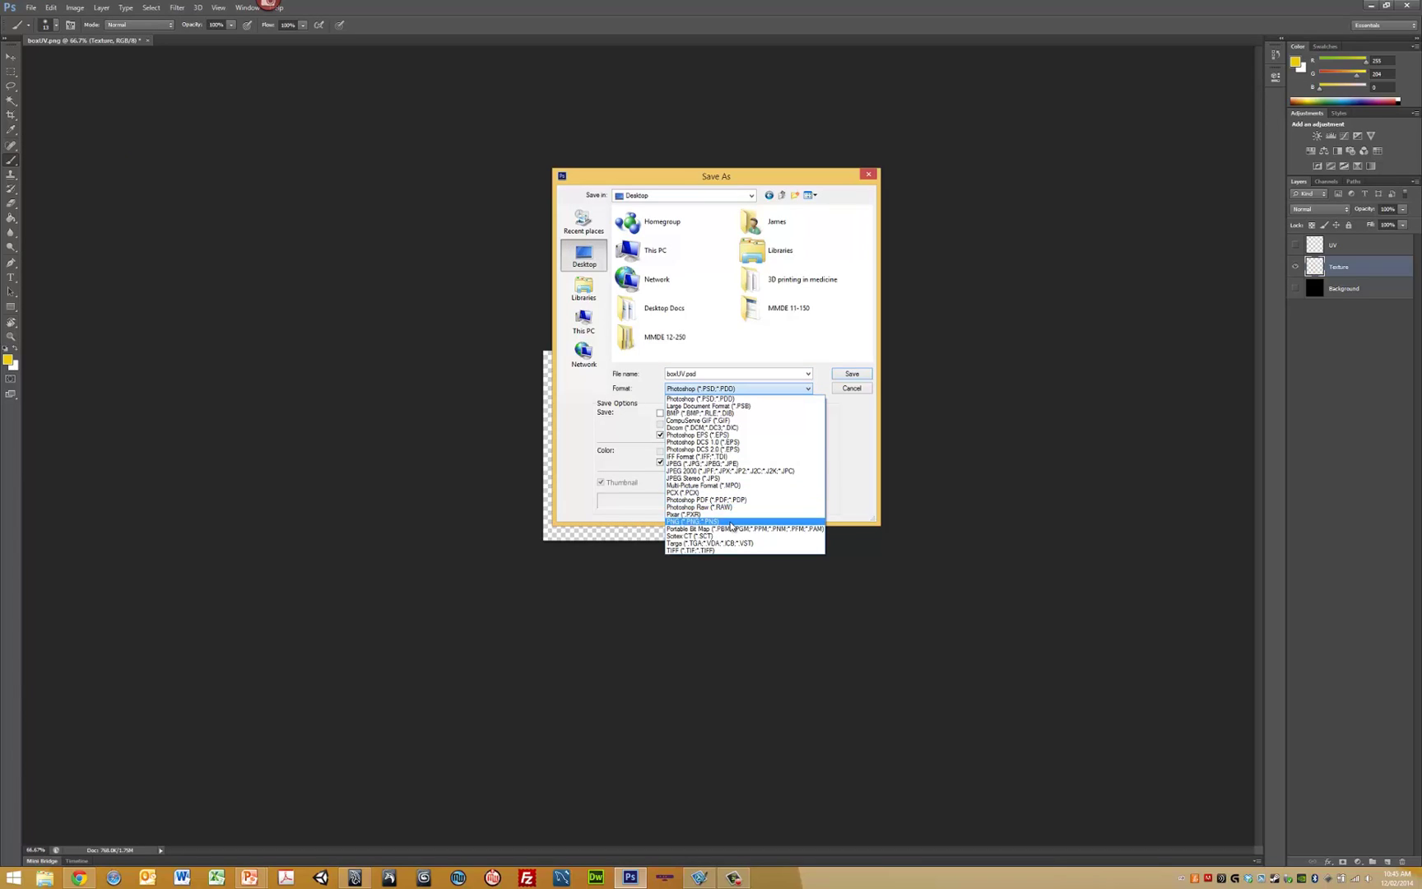
pyautogui.click(732, 522)
pyautogui.doubleClick(710, 373)
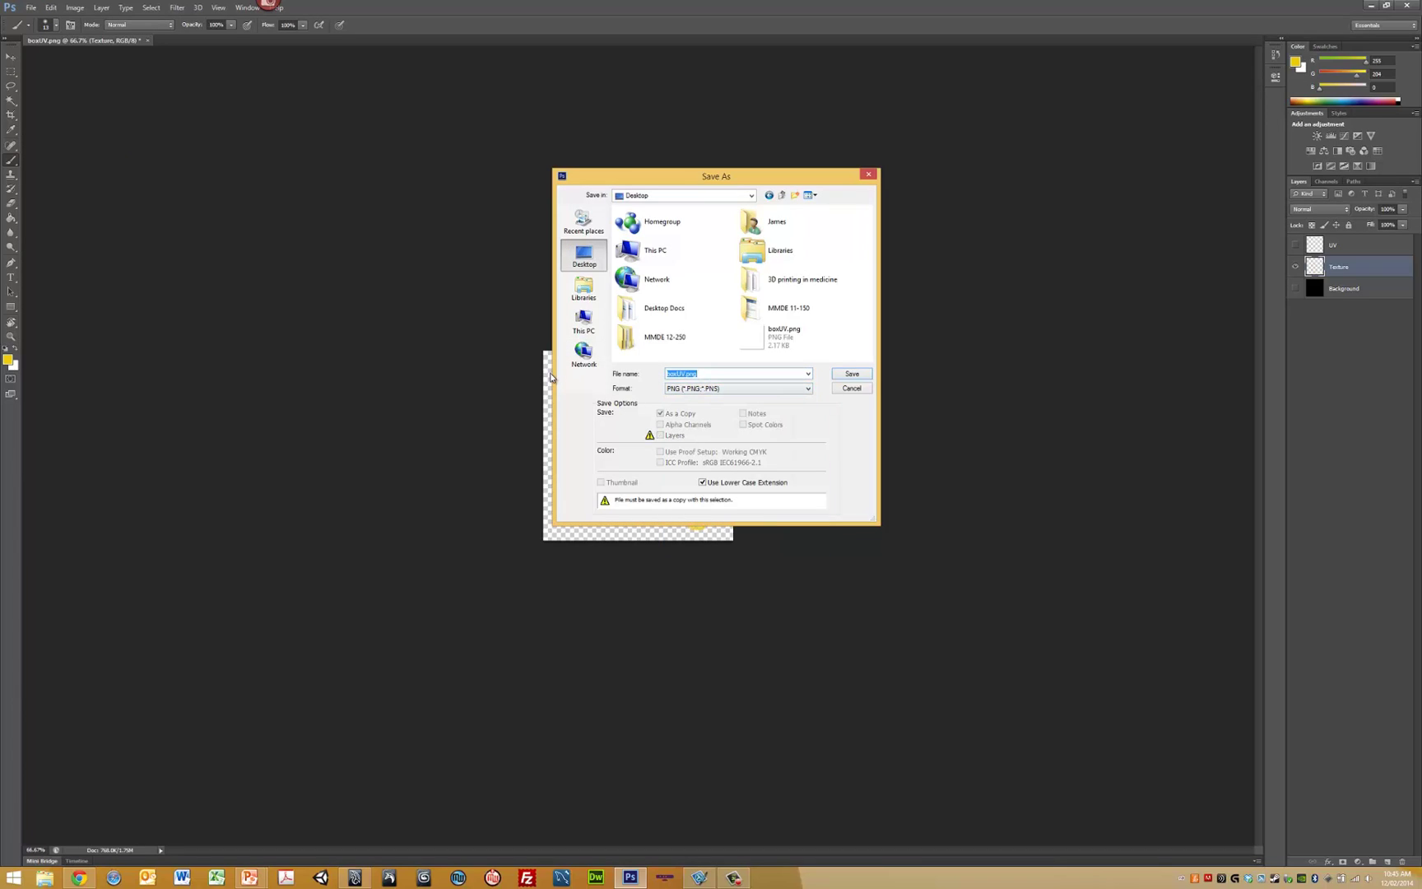
pyautogui.write('boxTexture_512')
pyautogui.press('Return')
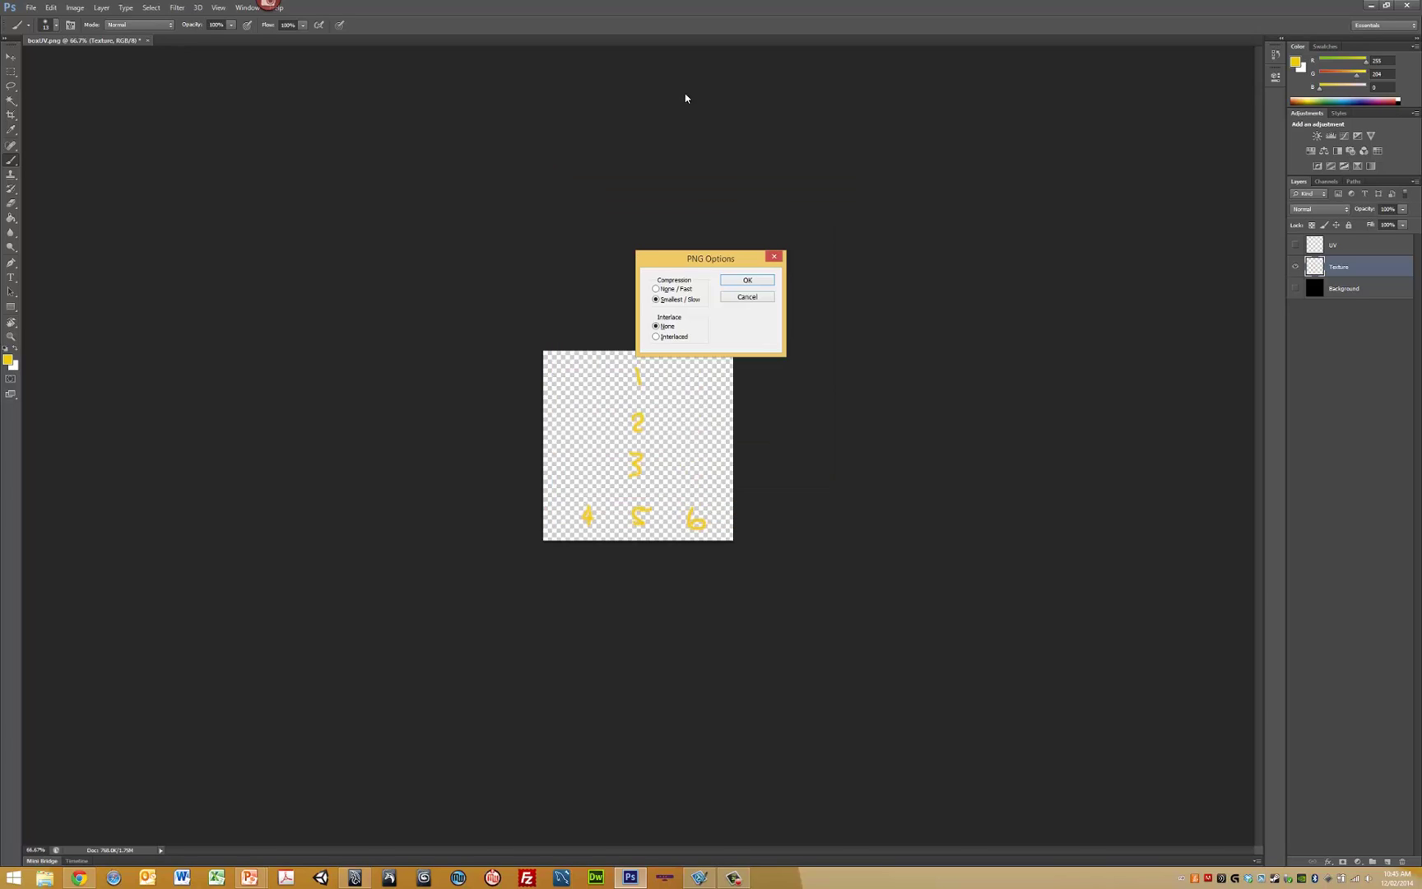
pyautogui.click(745, 283)
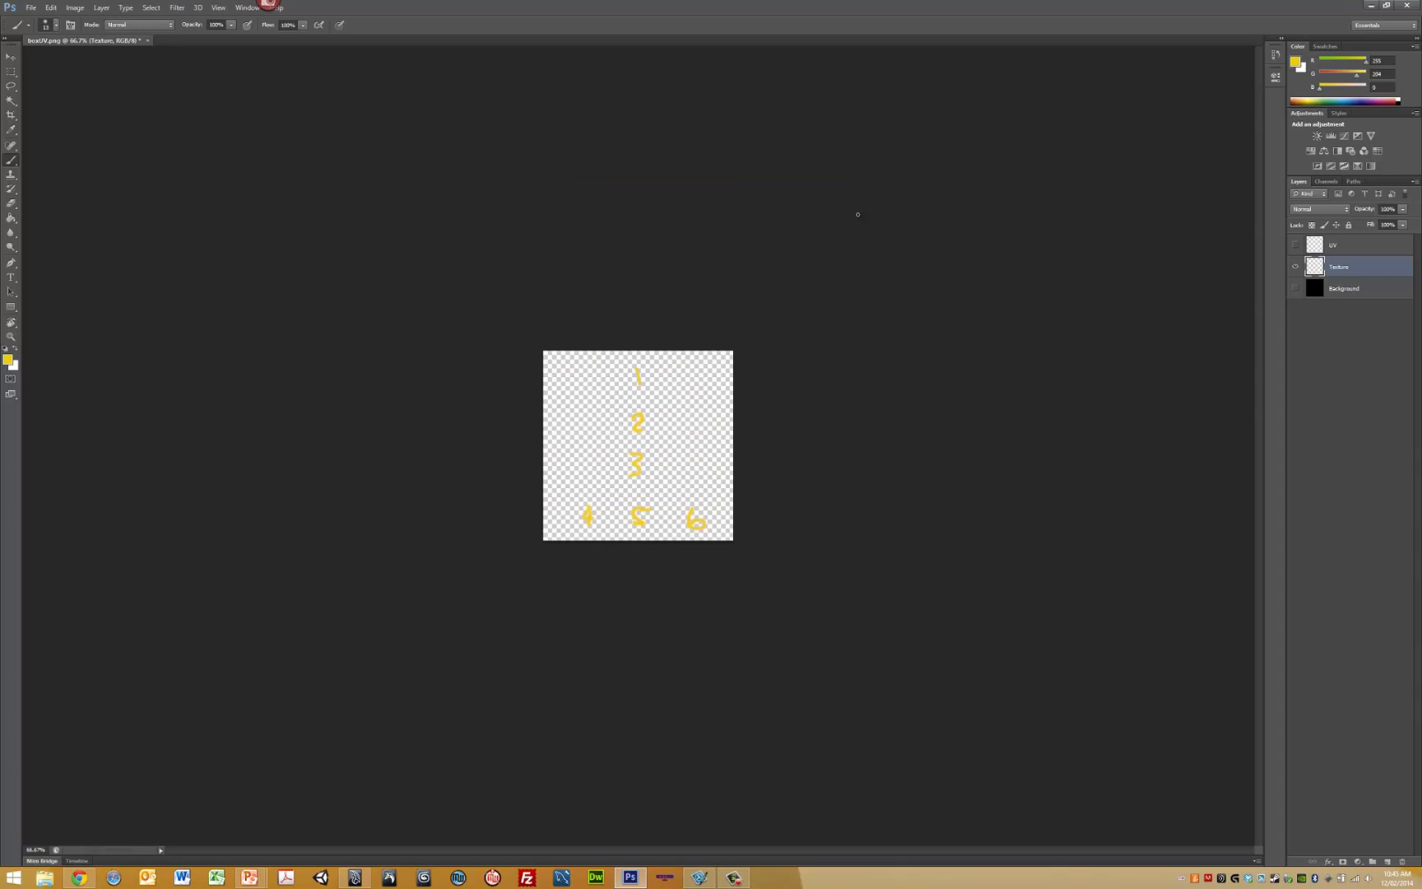
# Back in Maya, assign a new Lambert to the cube and open texture choices for its Color.
pyautogui.click(1367, 6)
pyautogui.click(353, 875)
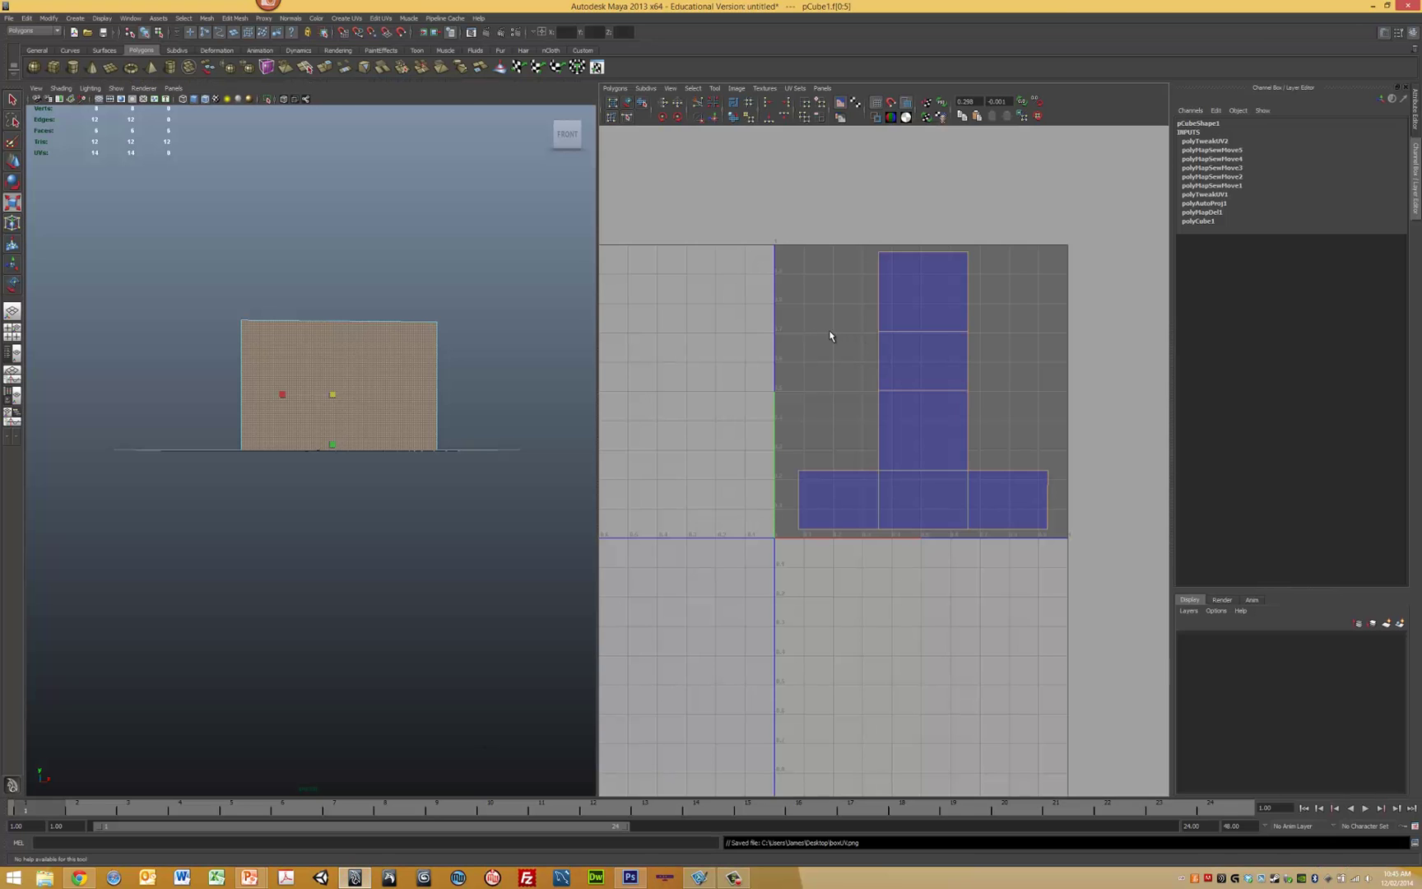
pyautogui.rightClick(353, 357)
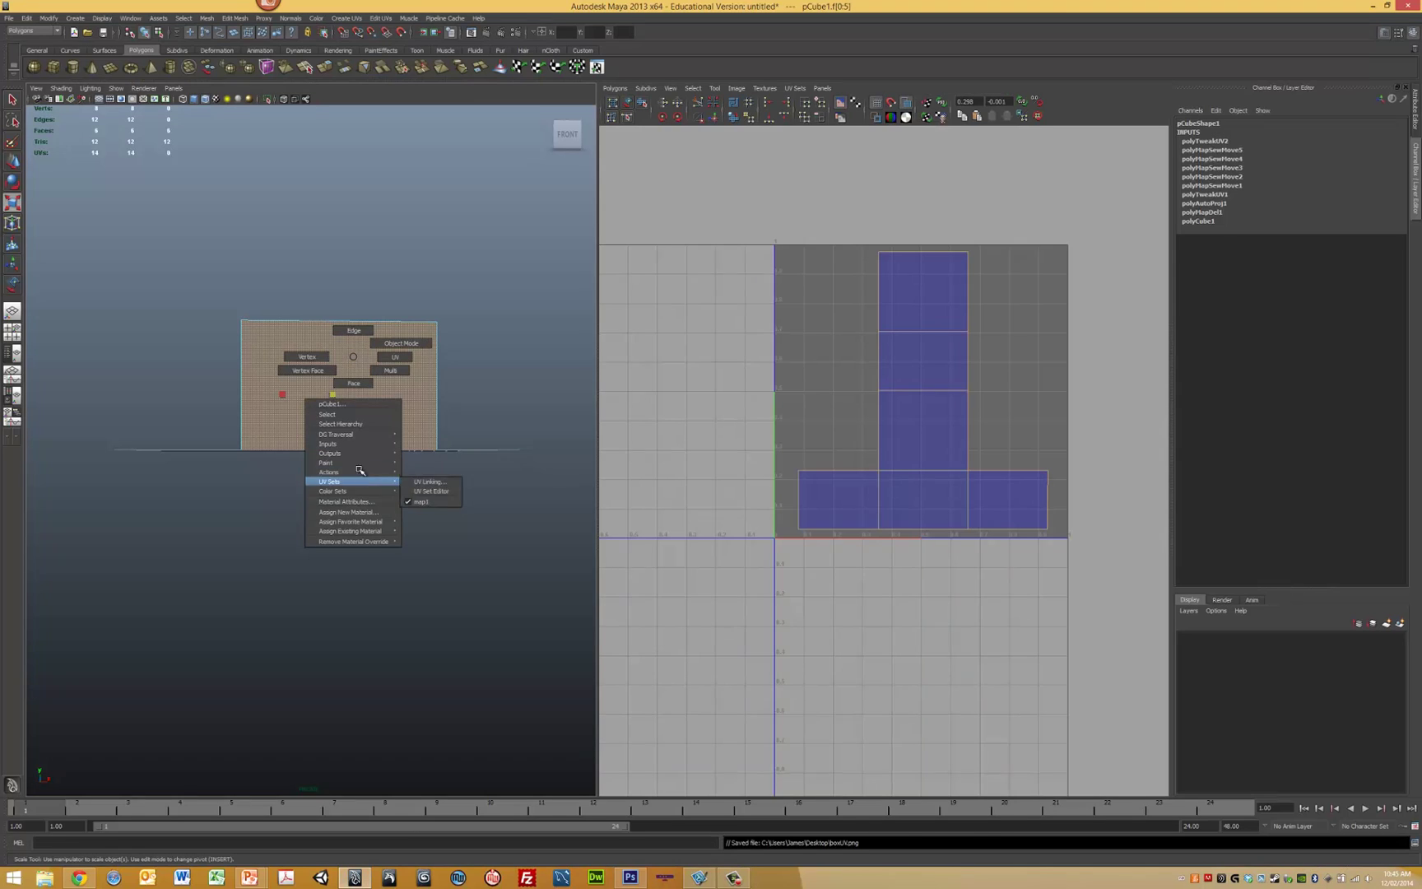
pyautogui.click(363, 512)
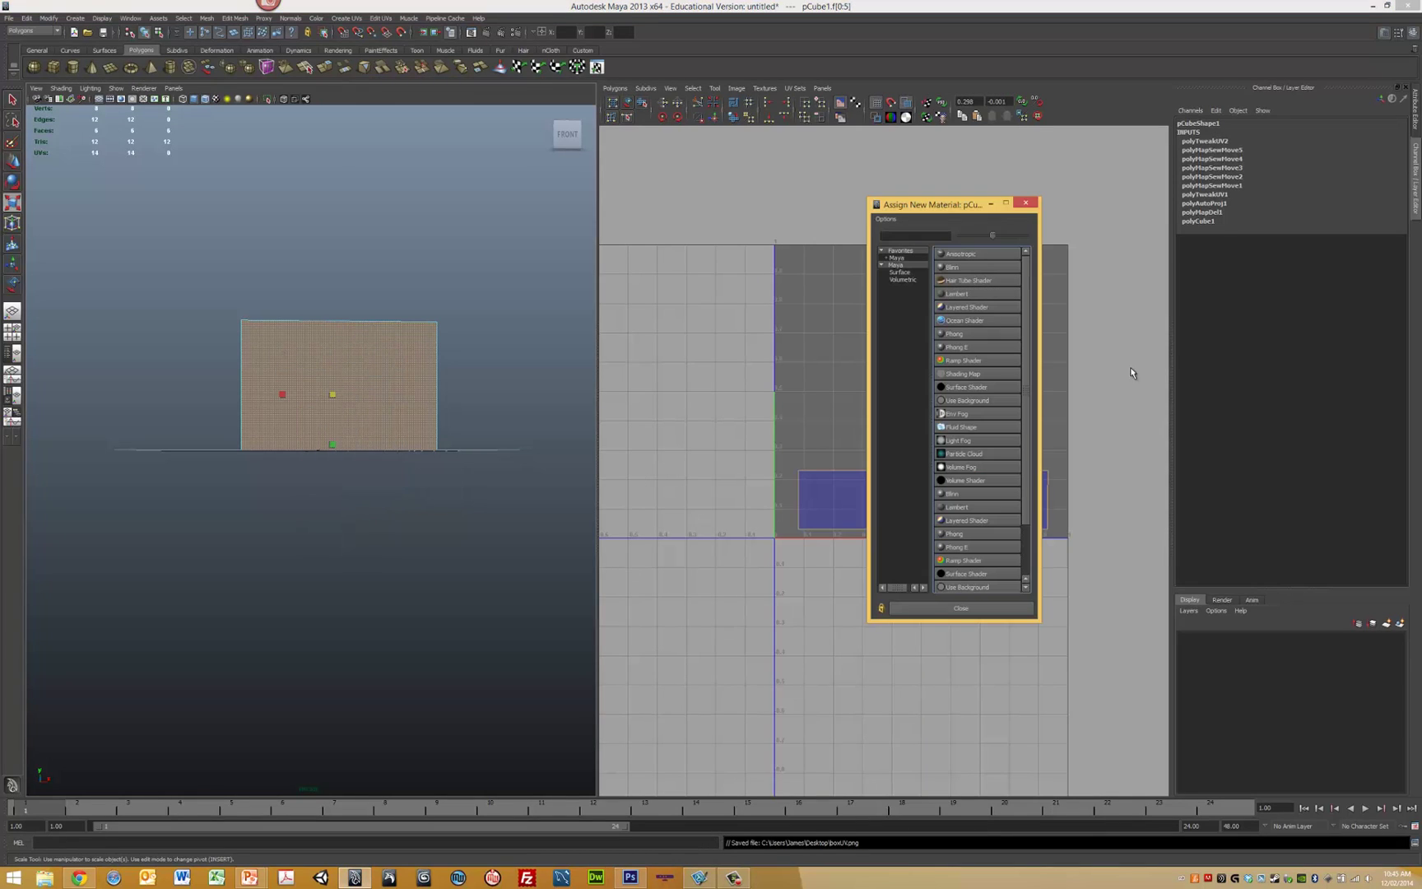
pyautogui.click(956, 294)
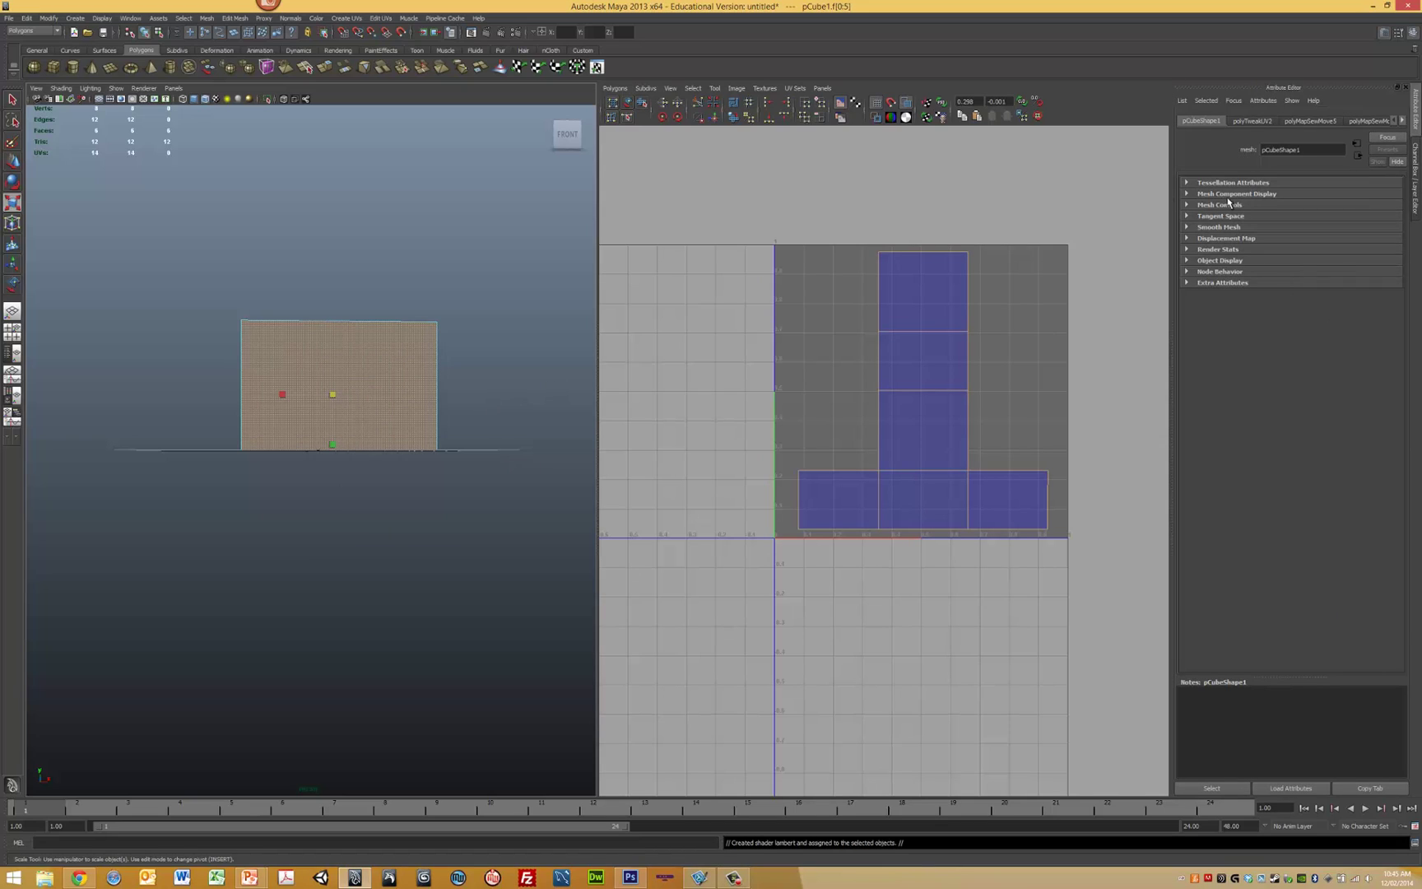
pyautogui.moveTo(340, 359); pyautogui.dragTo(336, 505, button='right')
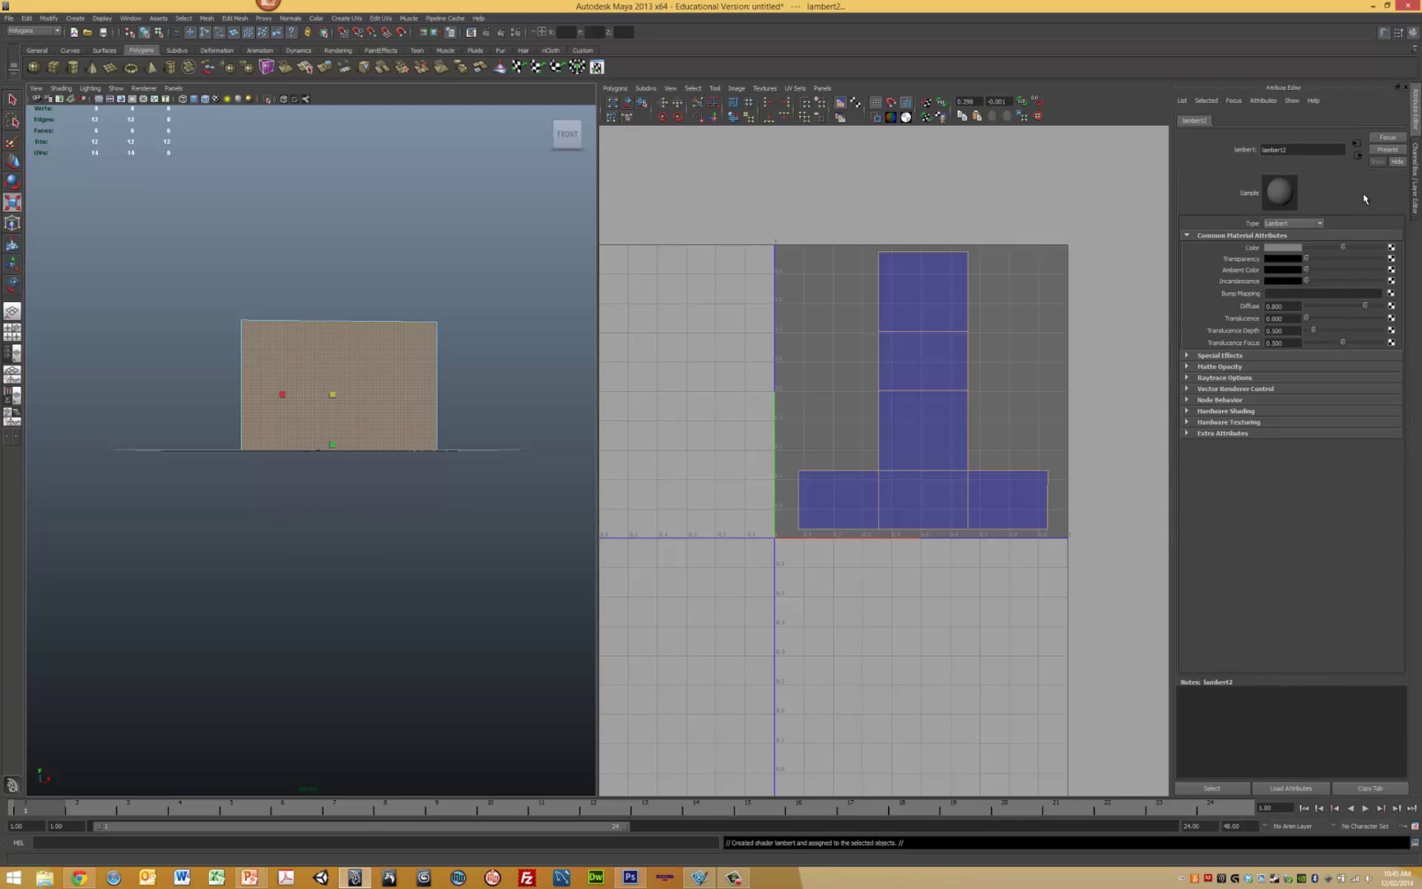
pyautogui.click(1391, 248)
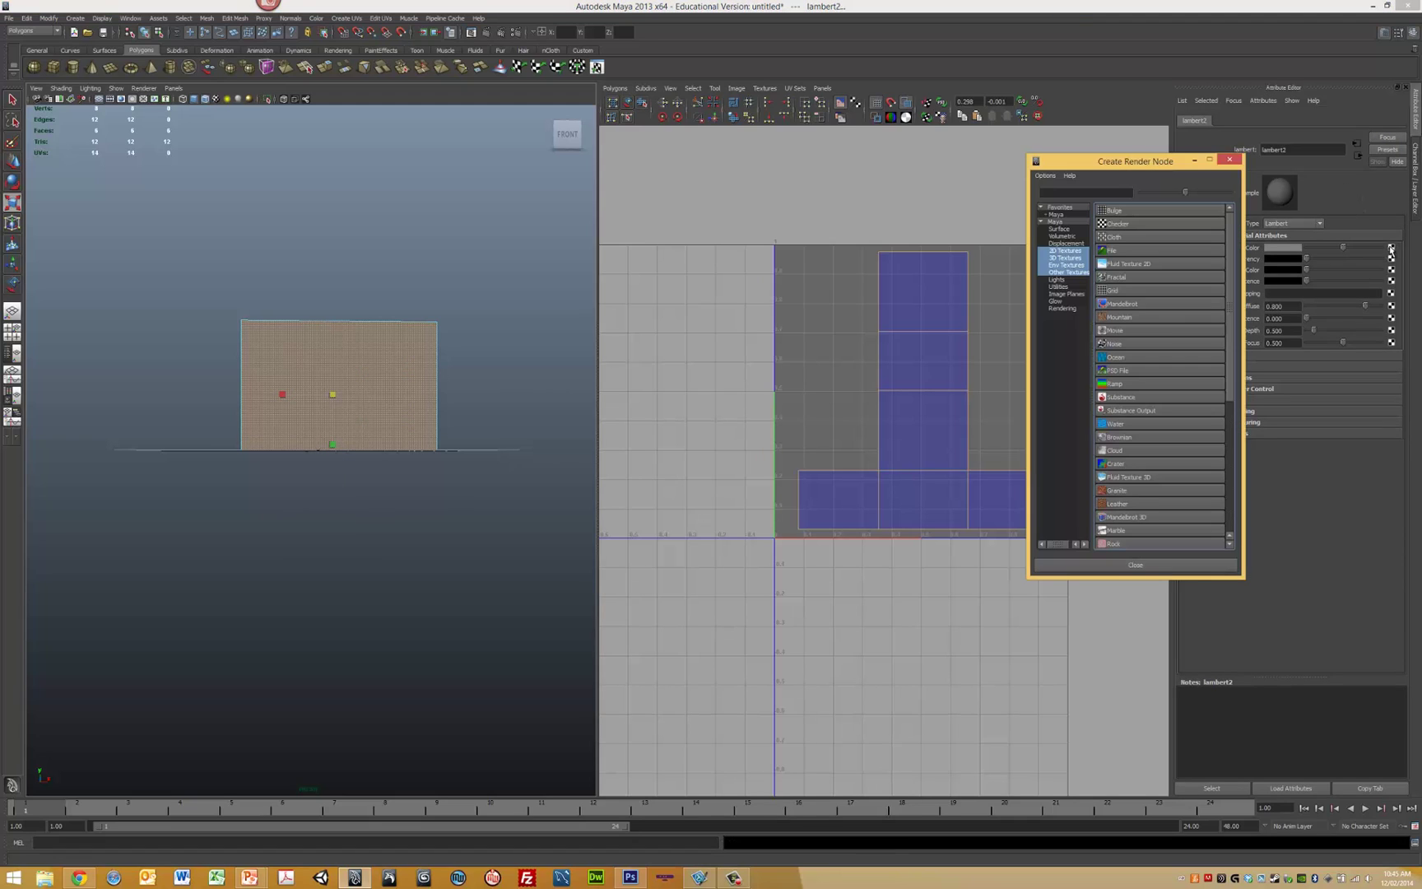
# Load boxTexture_512.png as a File texture for the Lambert's colour and show textured shading.
pyautogui.click(1116, 255)
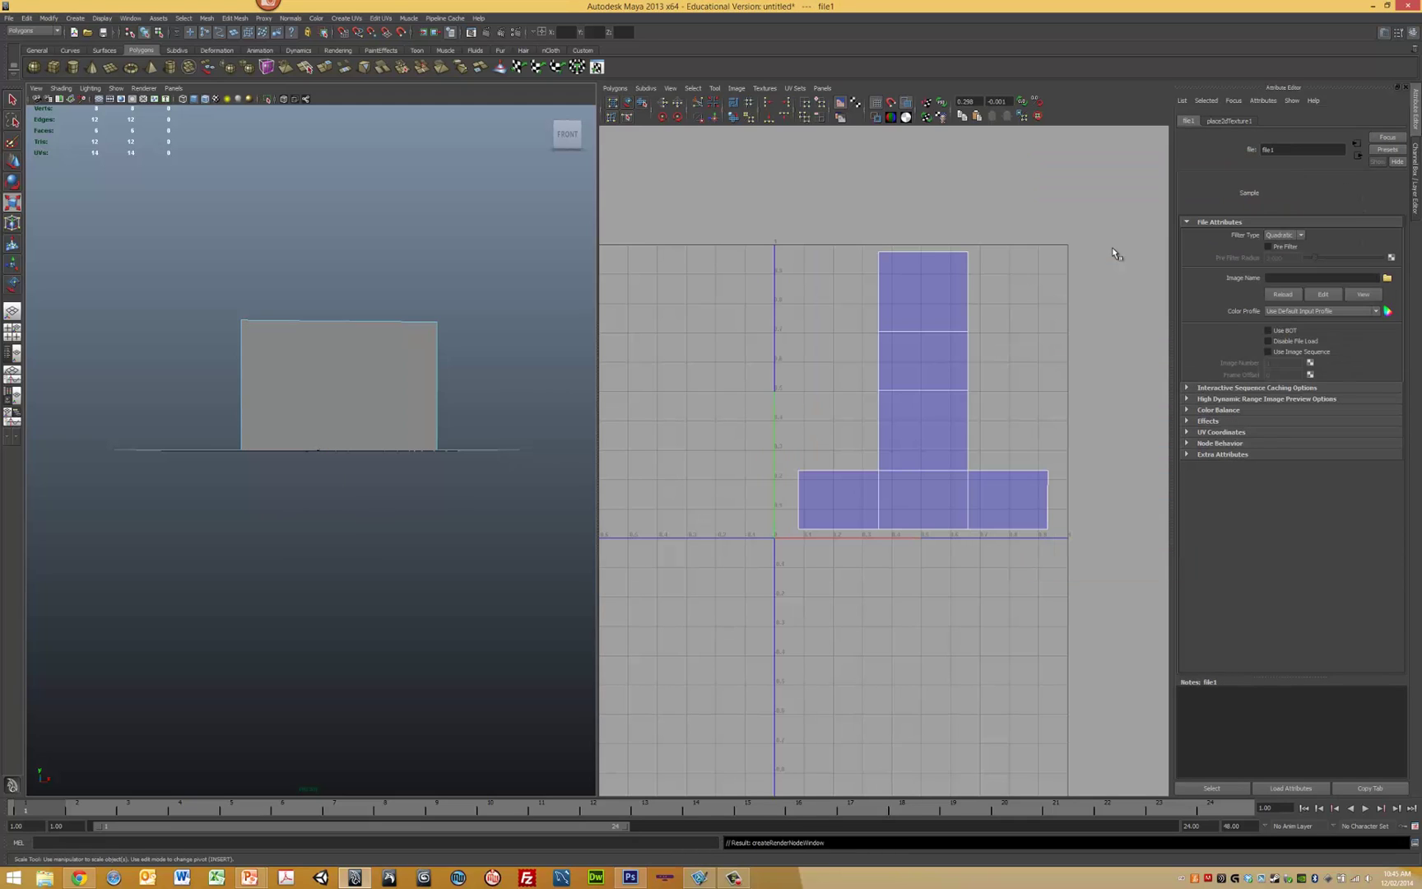
pyautogui.click(1388, 278)
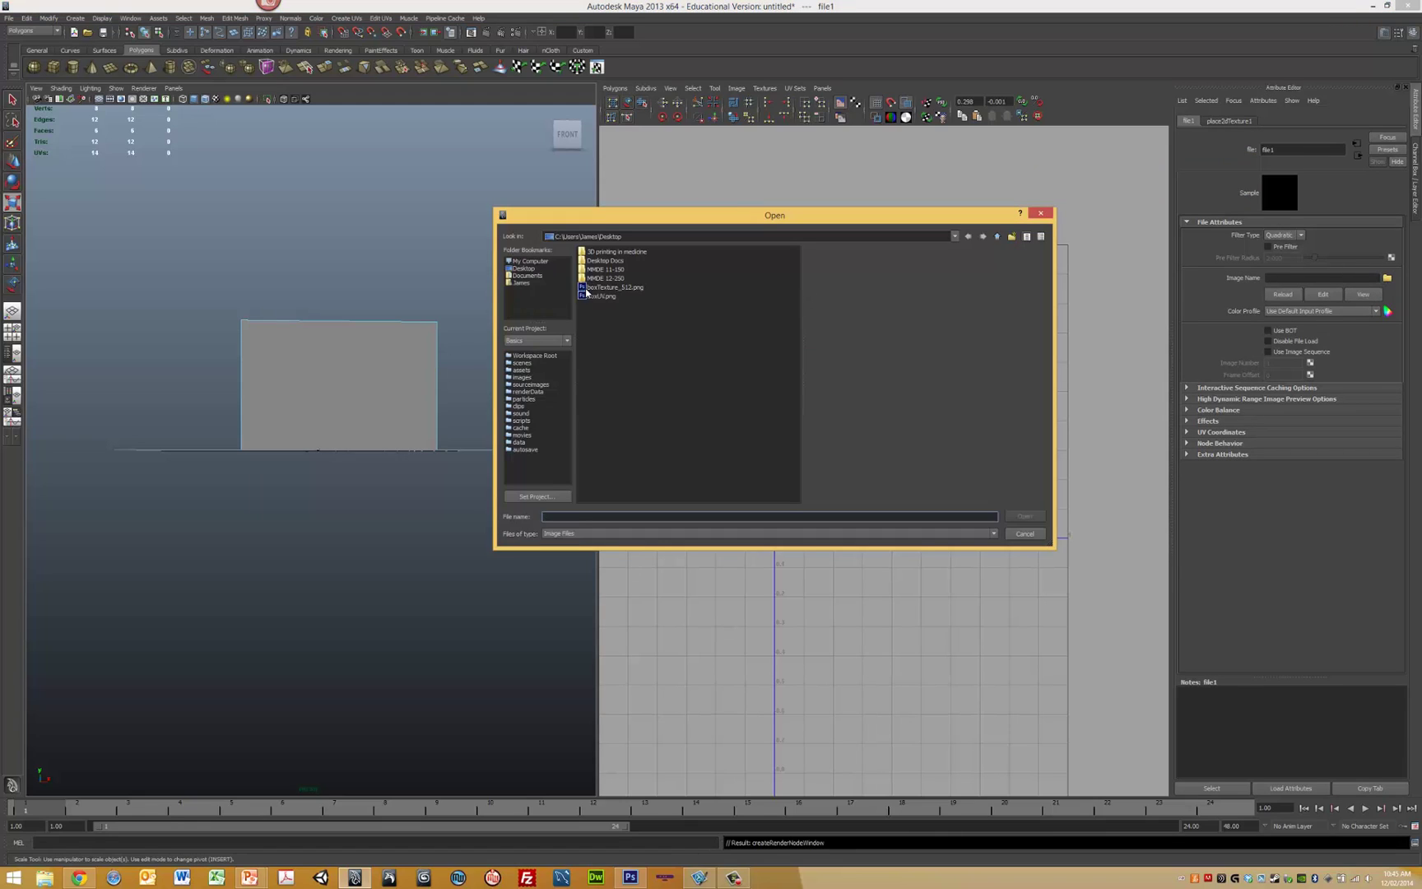
pyautogui.doubleClick(614, 288)
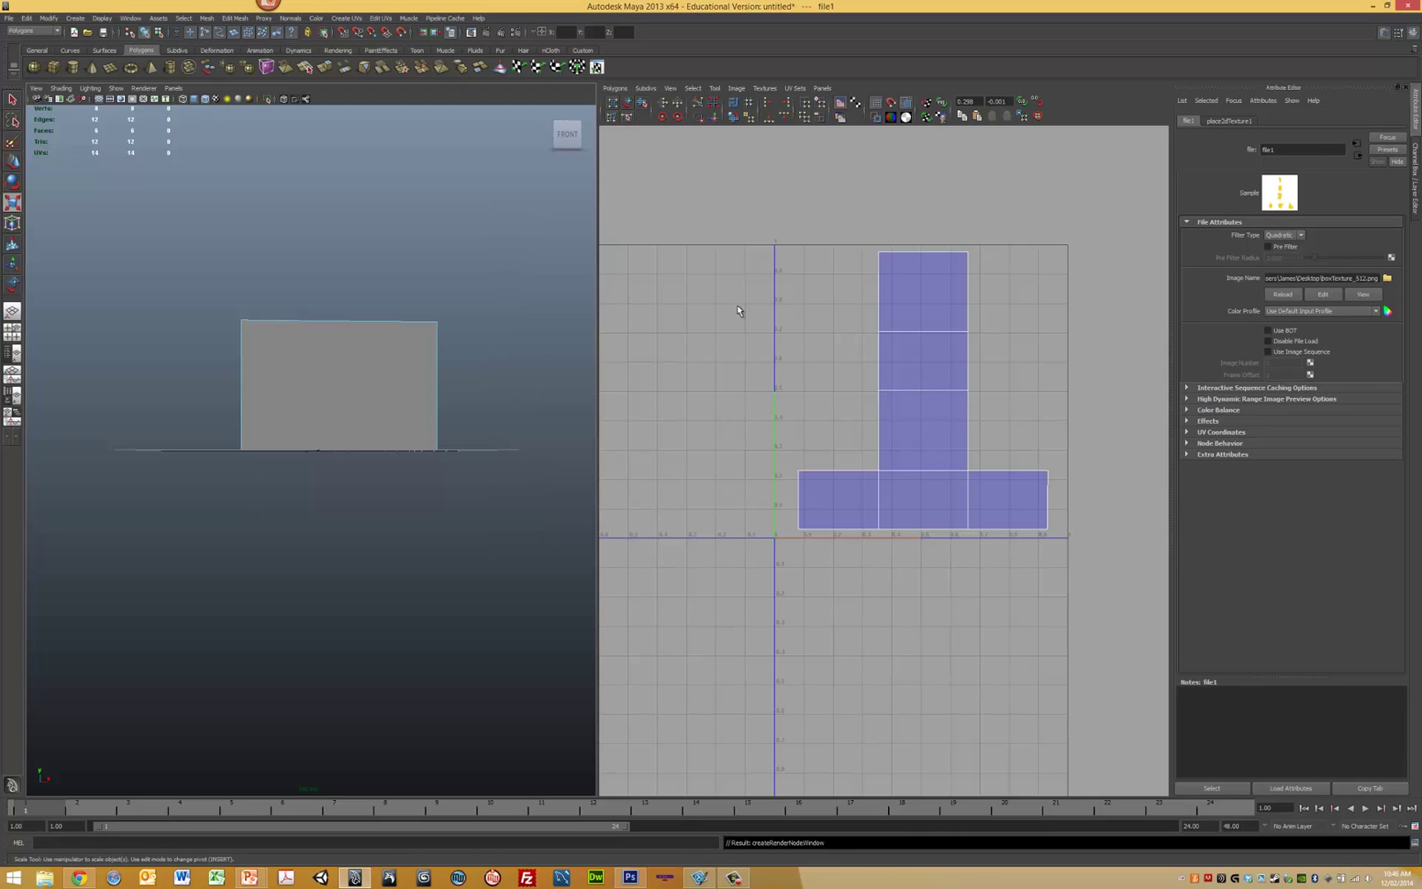
pyautogui.click(215, 99)
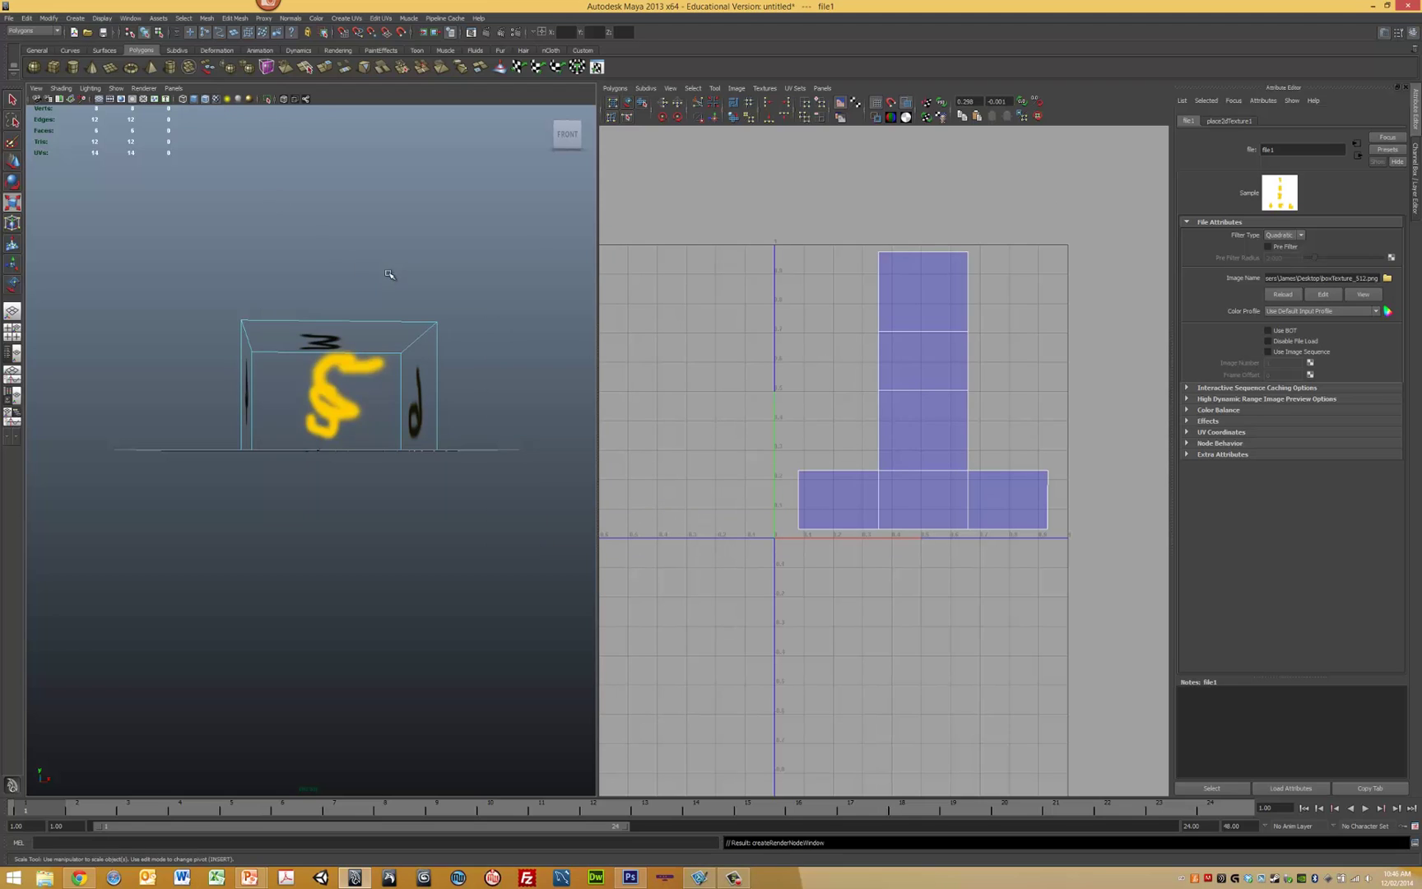